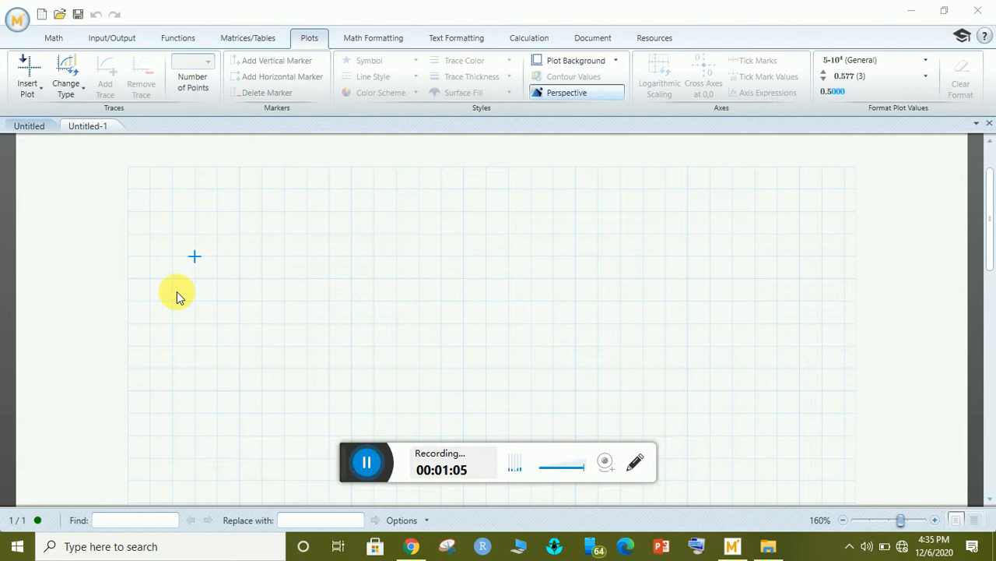
Insert an empty XY plot with −10 to 10 axes near the top-left of Untitled-1.
{"action": "left_click", "coordinate": [209, 207]}
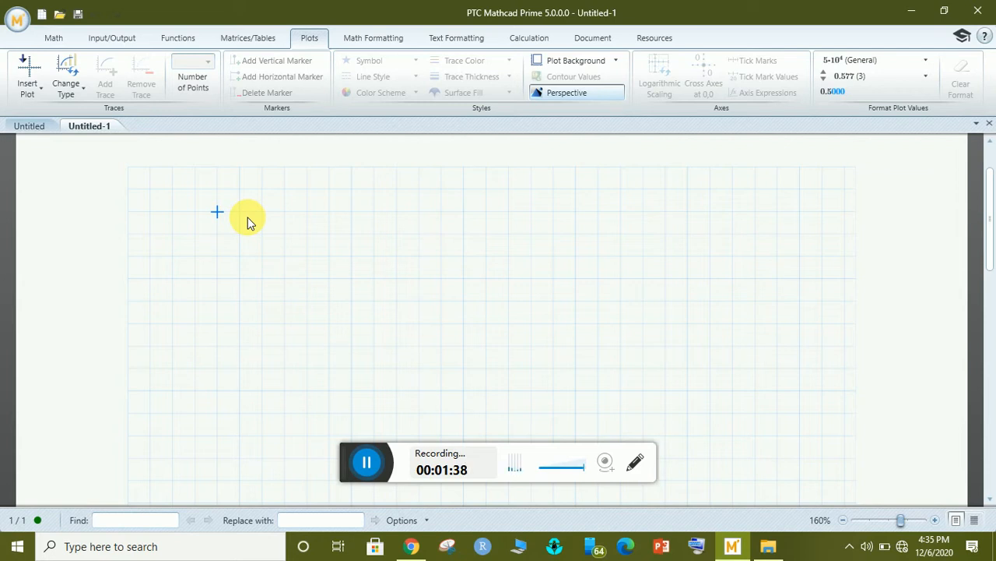
{"action": "left_click", "coordinate": [225, 251]}
{"action": "left_click", "coordinate": [209, 190]}
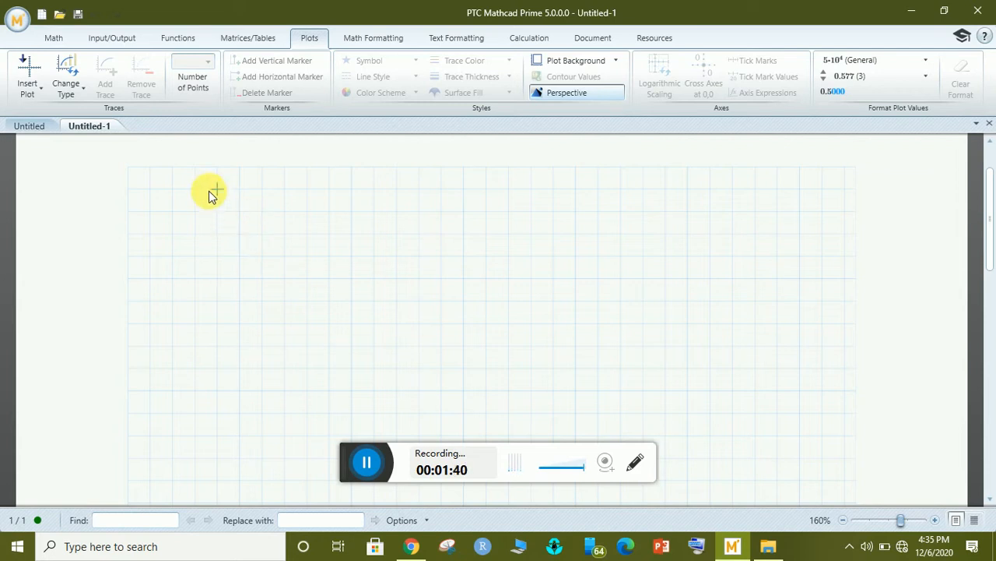
{"action": "left_click", "coordinate": [47, 39]}
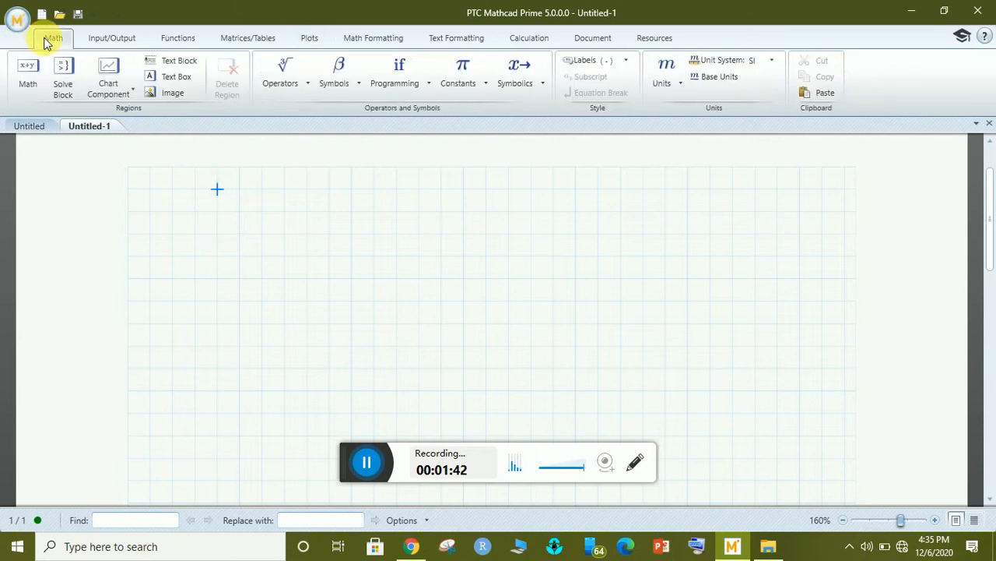
{"action": "left_click", "coordinate": [111, 37]}
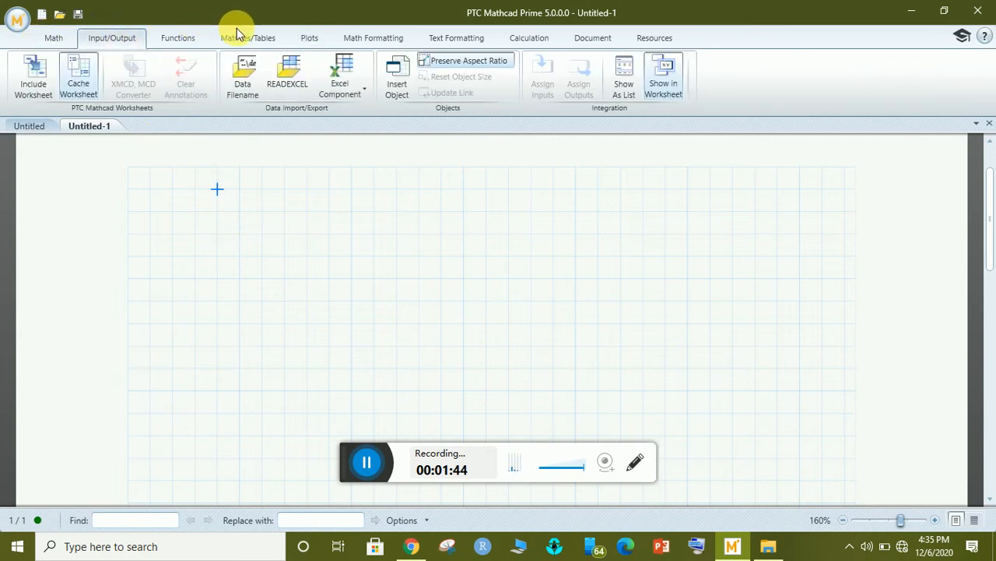
{"action": "left_click", "coordinate": [173, 38]}
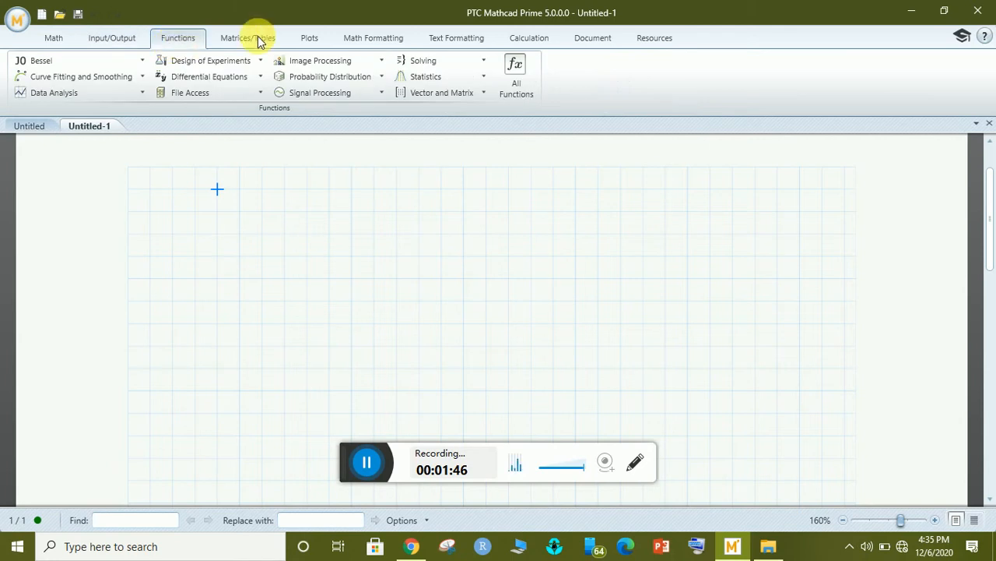
{"action": "left_click", "coordinate": [258, 37]}
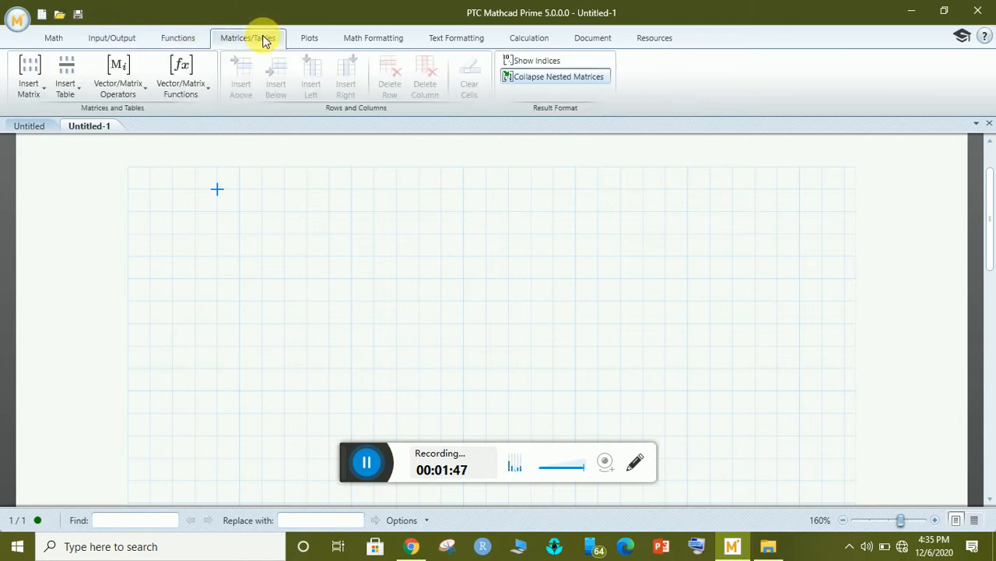
{"action": "left_click", "coordinate": [310, 39]}
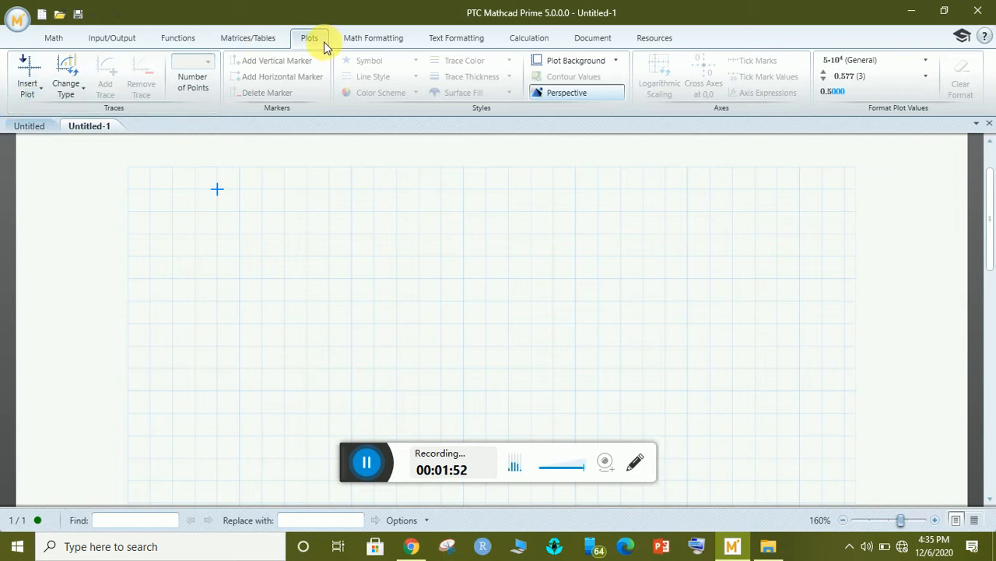
{"action": "left_click", "coordinate": [35, 81]}
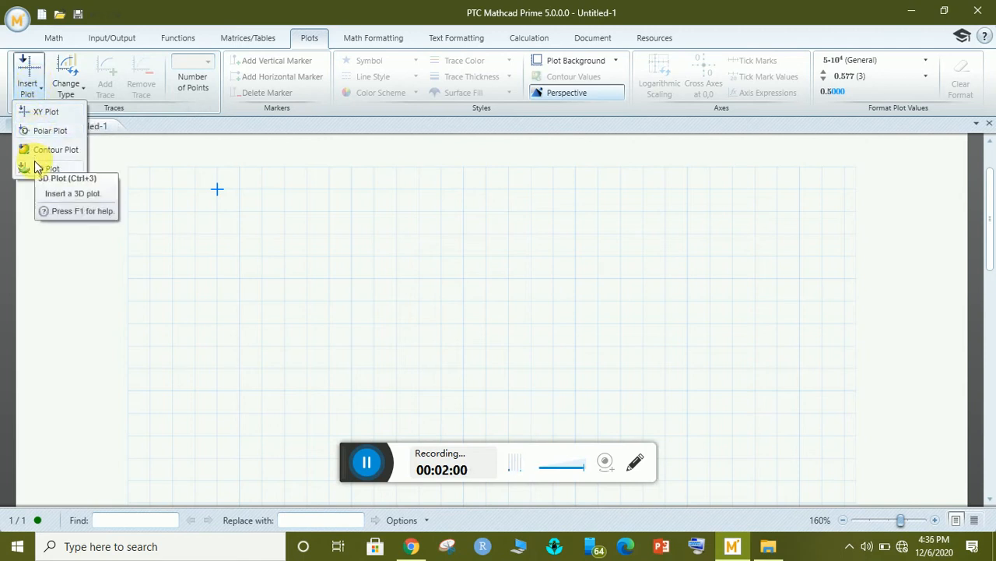
{"action": "left_click", "coordinate": [34, 113]}
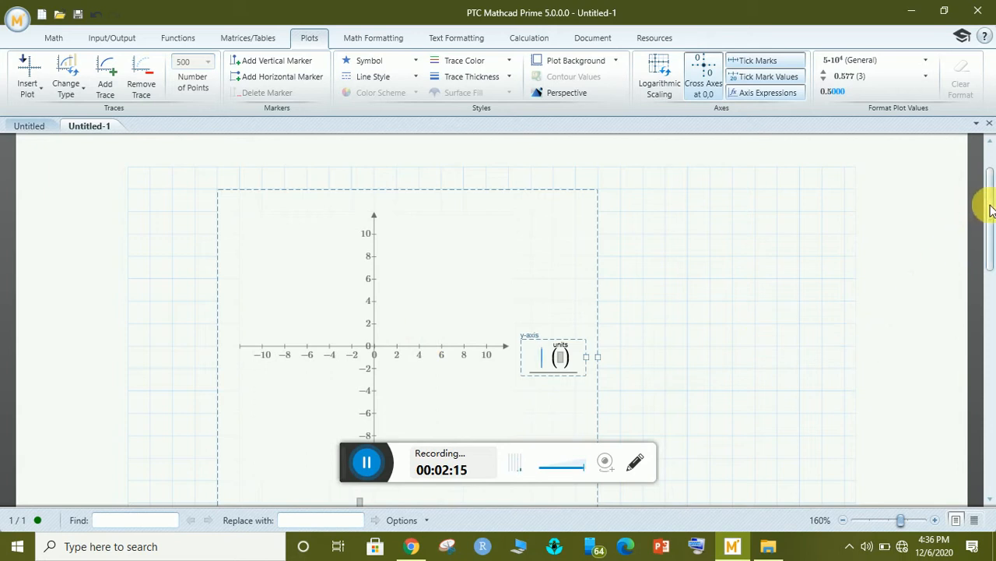
{"action": "left_click_drag", "start_coordinate": [990, 209], "coordinate": [985, 233]}
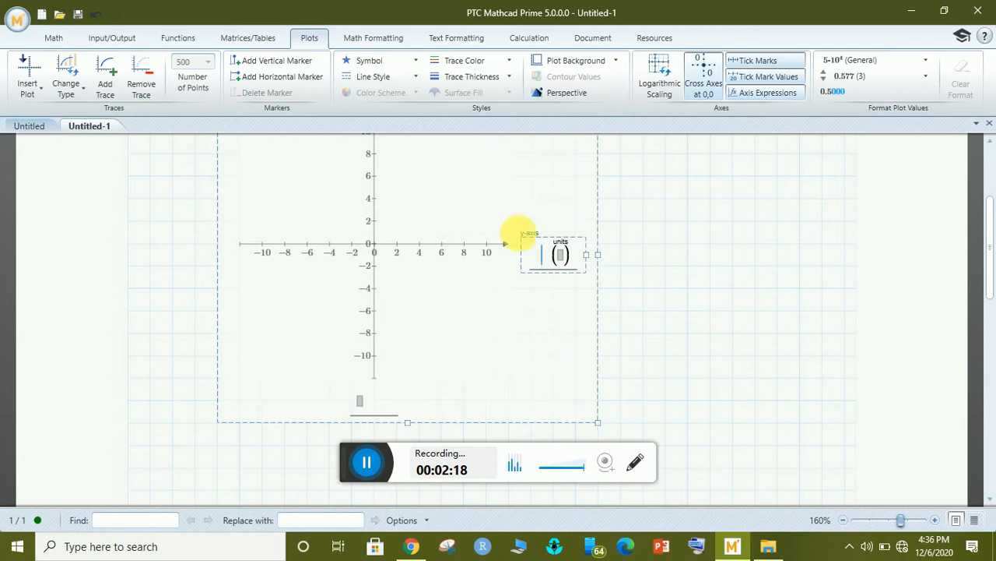
{"action": "left_click", "coordinate": [534, 238]}
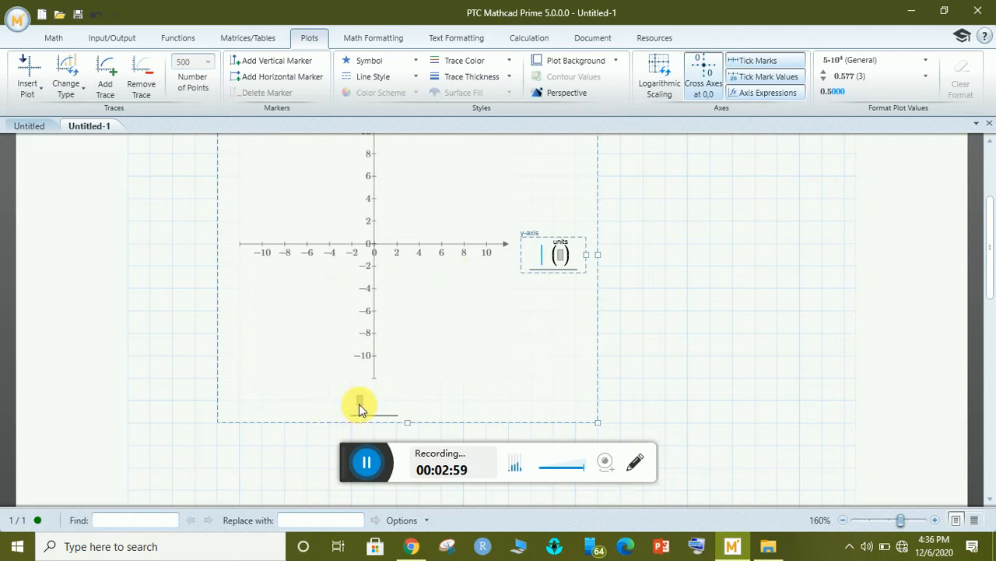
{"action": "left_click", "coordinate": [555, 249]}
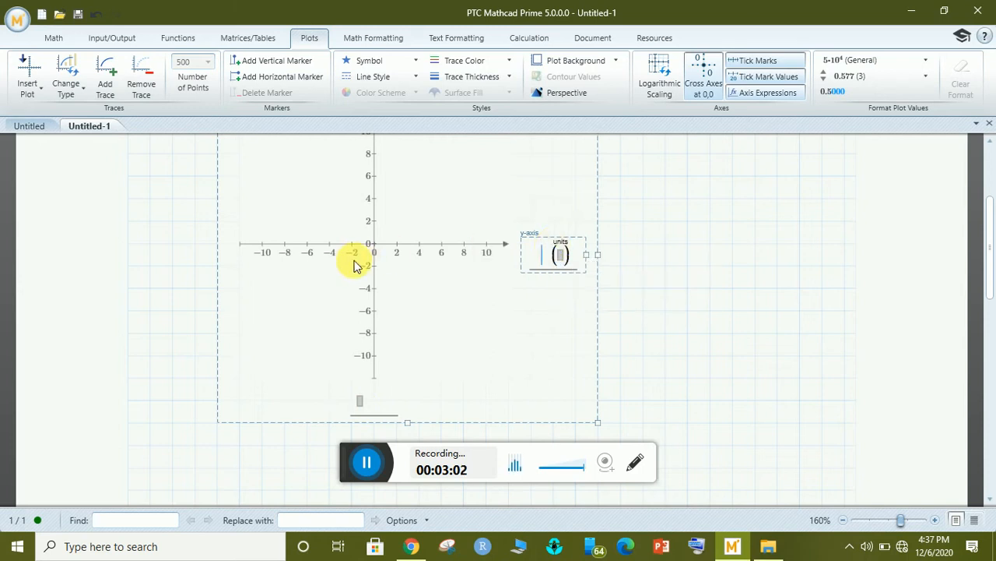
{"action": "left_click", "coordinate": [643, 266]}
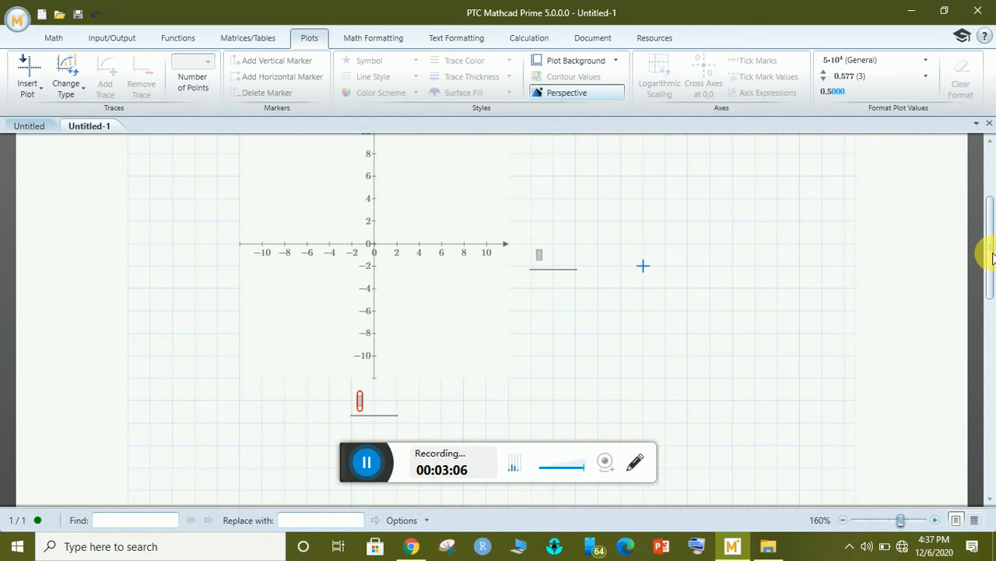
Scroll back up to the empty plot and open the Change Type list of trace types.
{"action": "left_click_drag", "start_coordinate": [989, 251], "coordinate": [988, 194]}
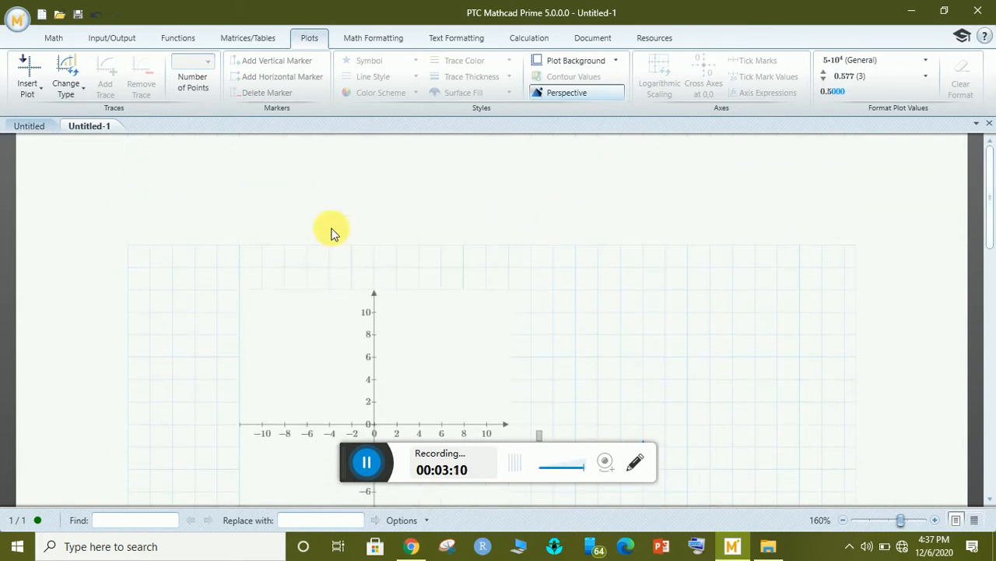
{"action": "left_click", "coordinate": [212, 247]}
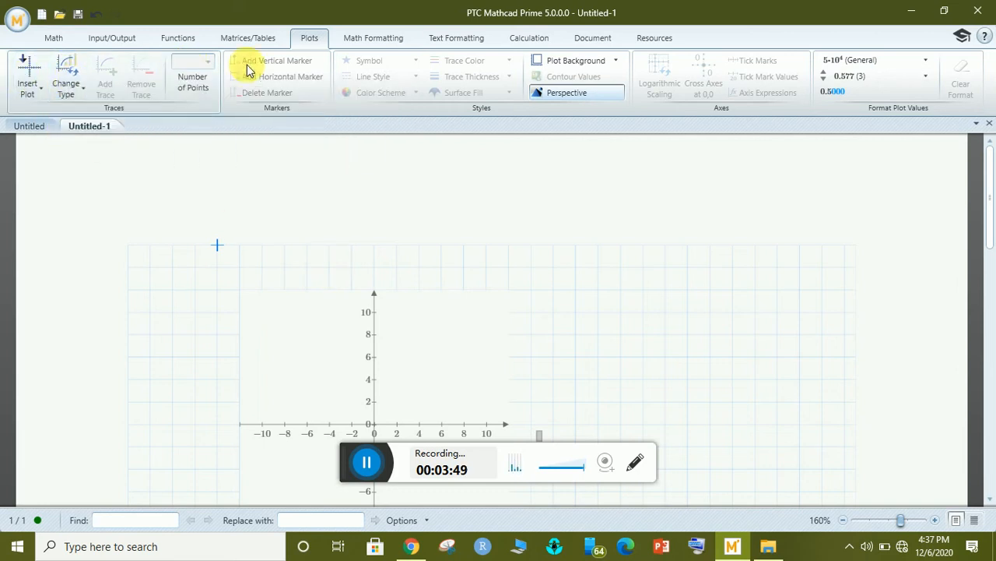
{"action": "left_click", "coordinate": [81, 93]}
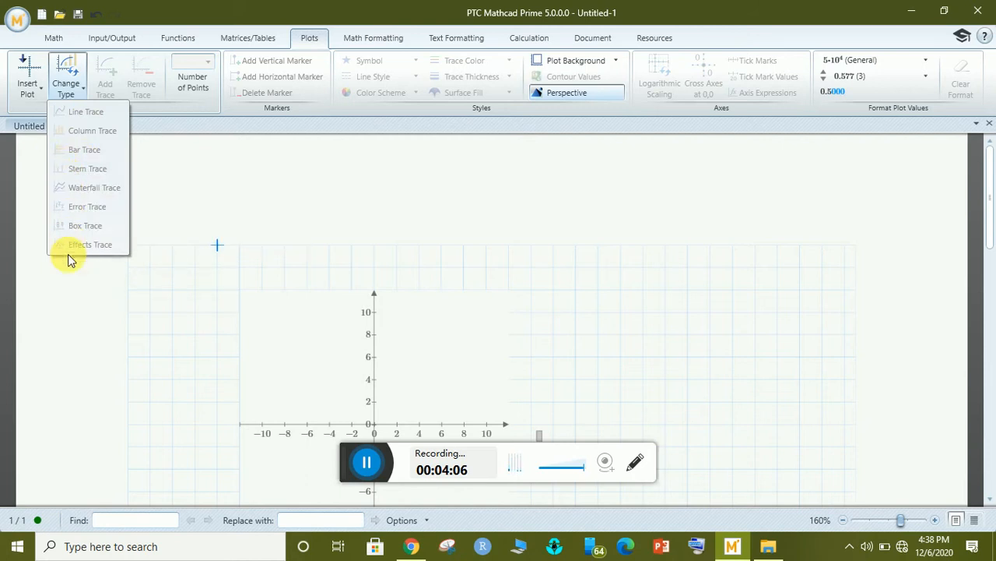
Close the trace type list without changes and scroll the worksheet down.
{"action": "left_click", "coordinate": [166, 267]}
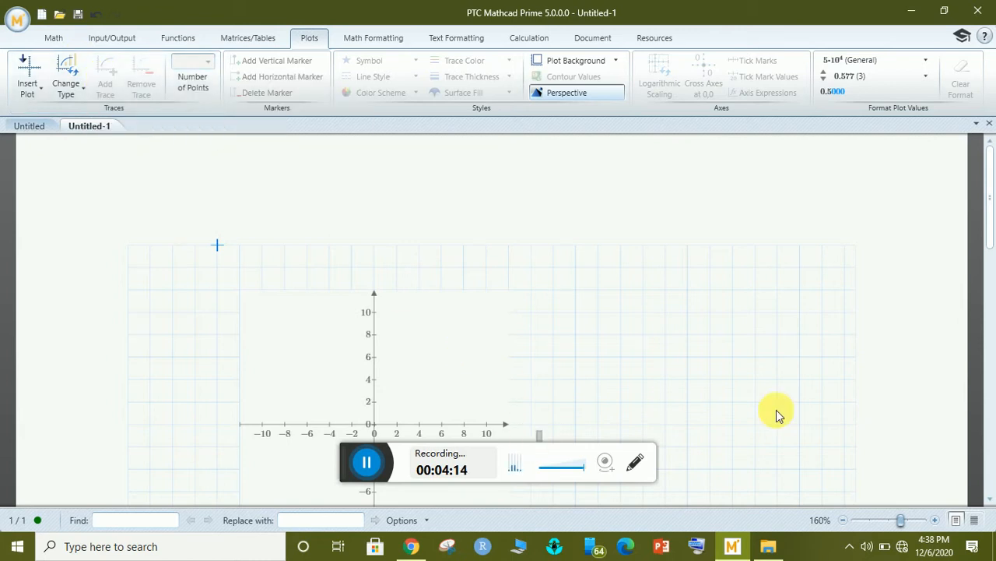
{"action": "left_click", "coordinate": [989, 220]}
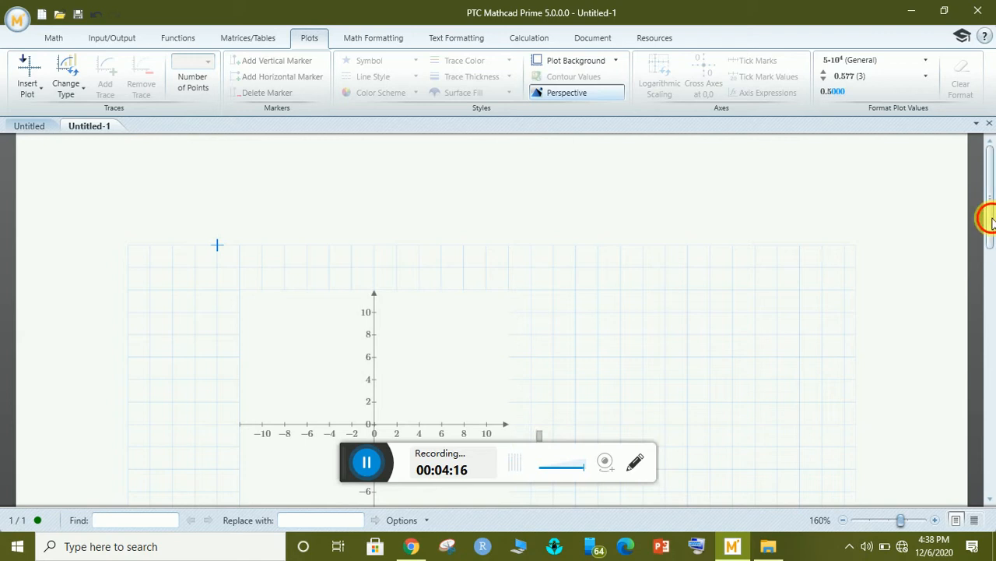
{"action": "left_click_drag", "start_coordinate": [989, 220], "coordinate": [990, 257]}
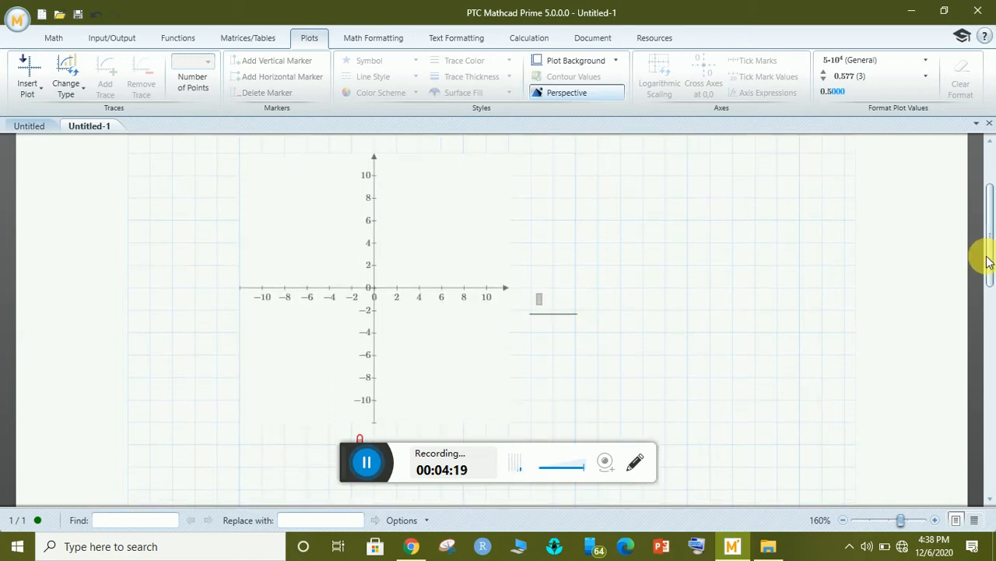
{"action": "left_click", "coordinate": [541, 301]}
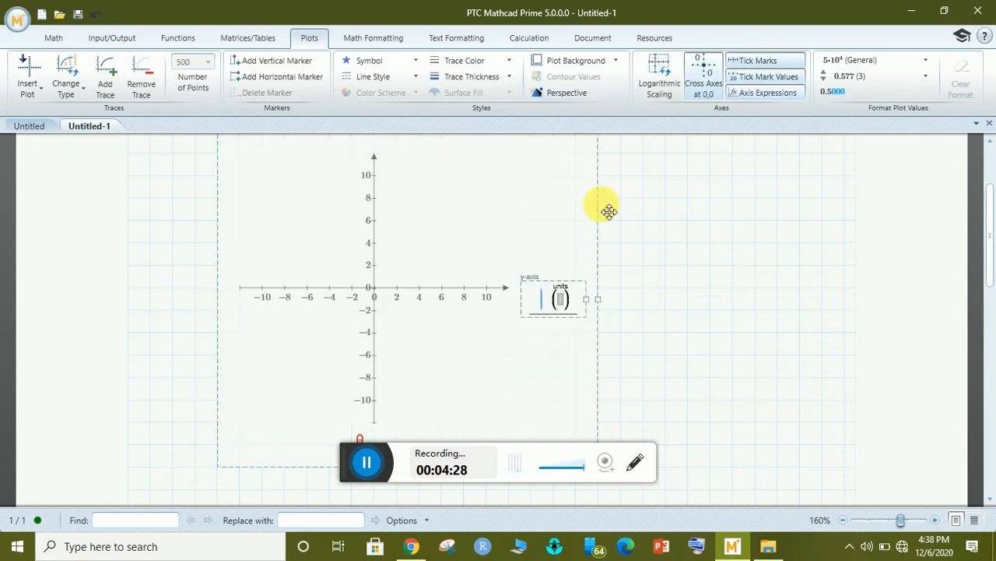
{"action": "left_click", "coordinate": [635, 207]}
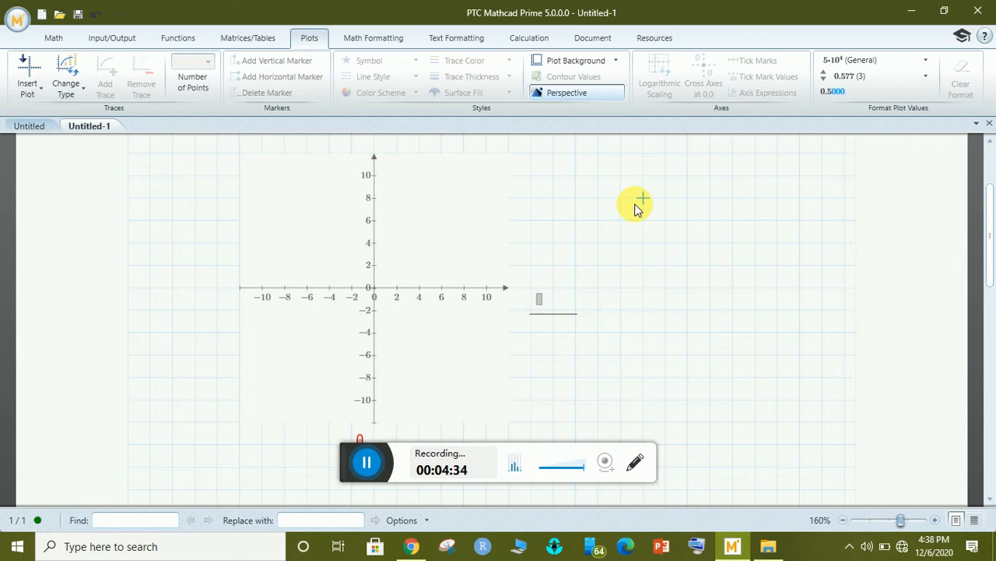
{"action": "left_click", "coordinate": [674, 200]}
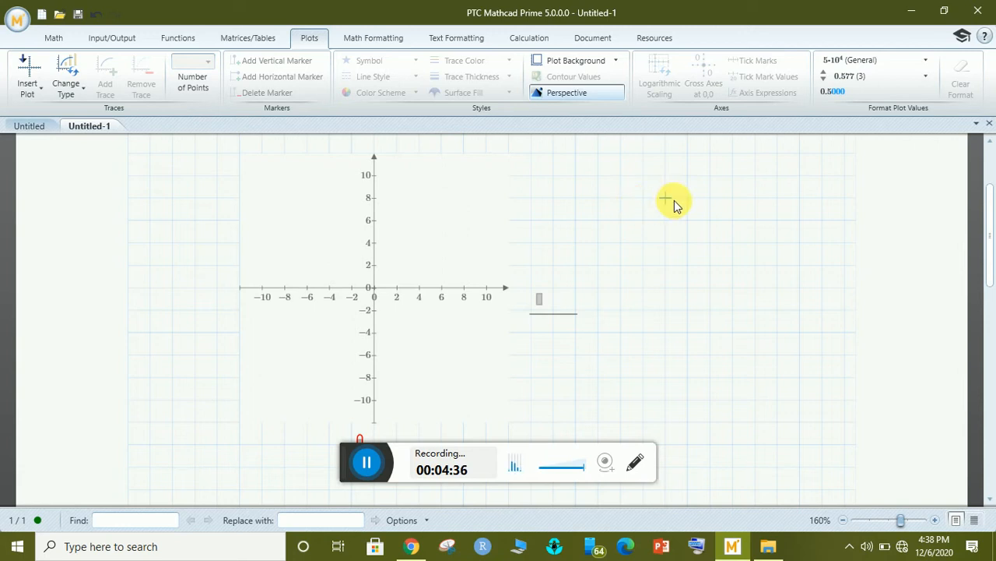
{"action": "left_click", "coordinate": [722, 198]}
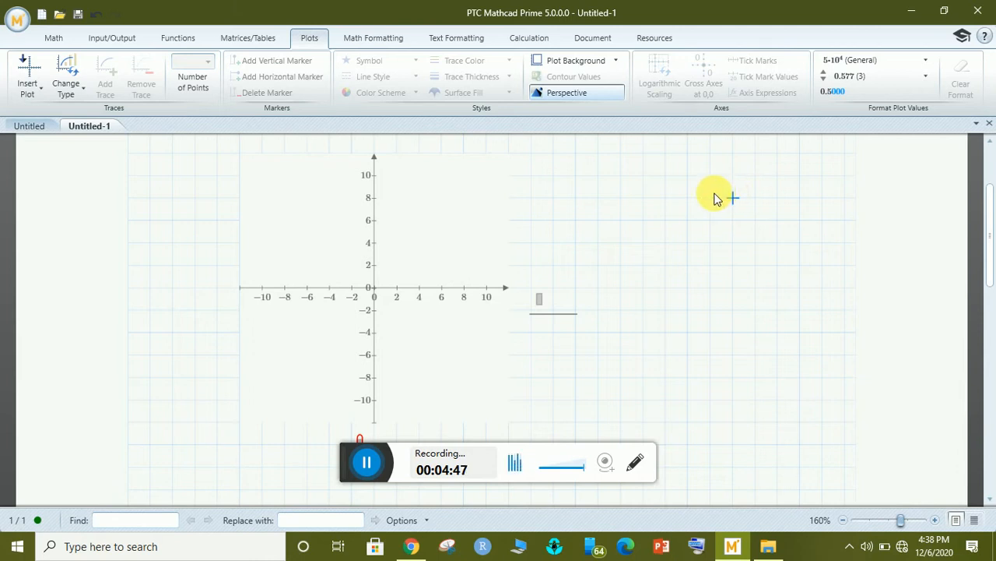
Reposition the insertion point around the plot and toggle the perspective plot setting.
{"action": "left_click", "coordinate": [766, 199]}
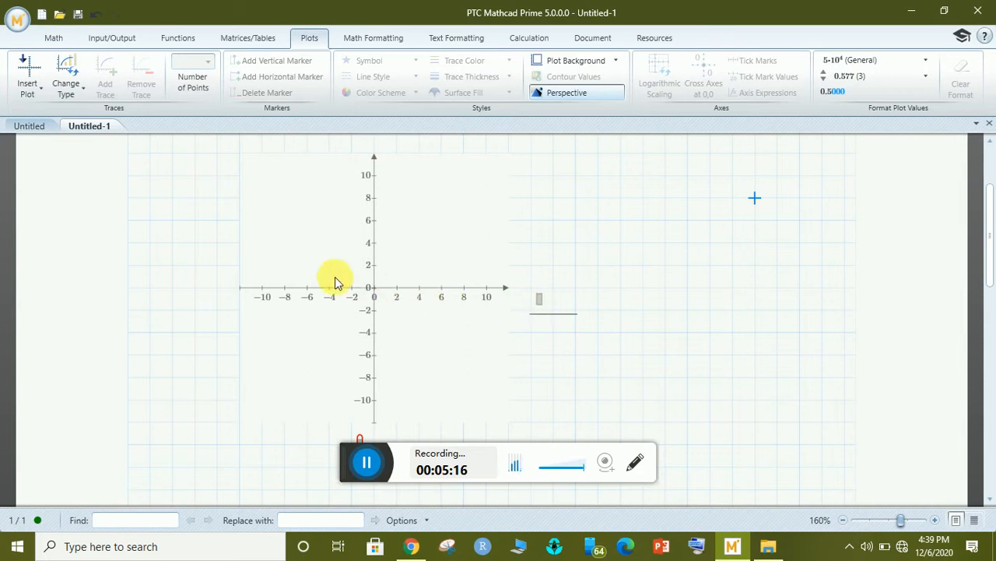
{"action": "left_click", "coordinate": [622, 265]}
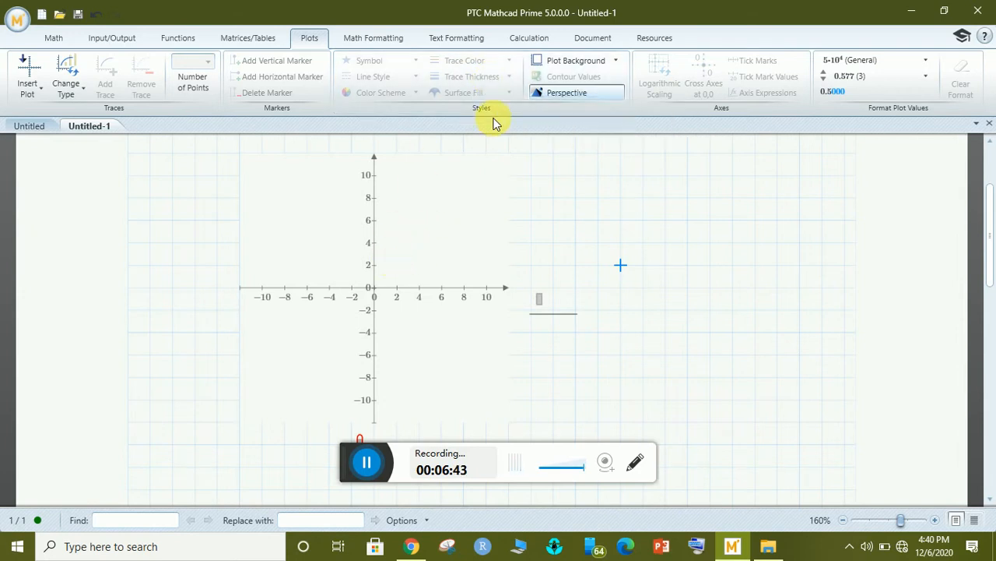
{"action": "left_click", "coordinate": [593, 106]}
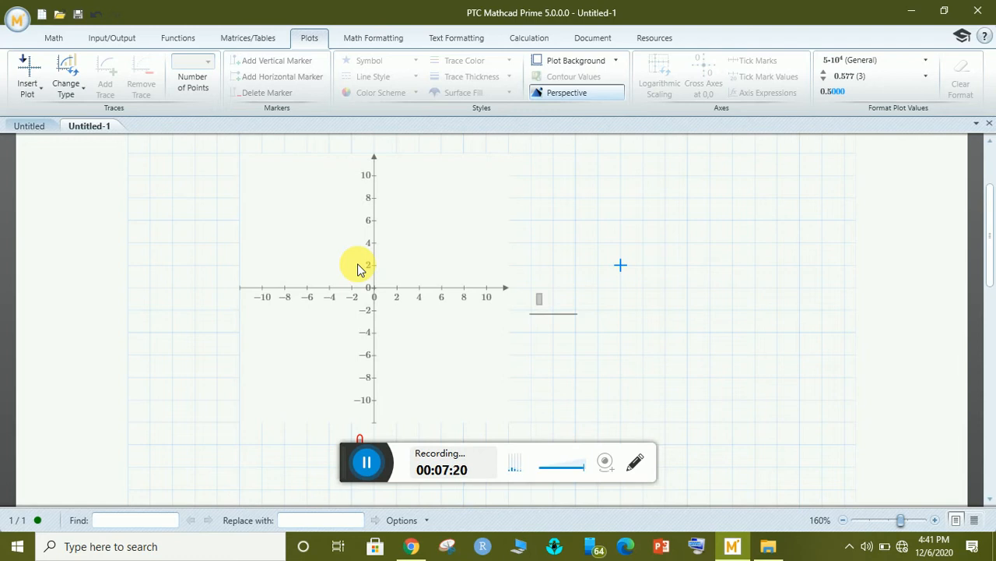
{"action": "left_click", "coordinate": [171, 241]}
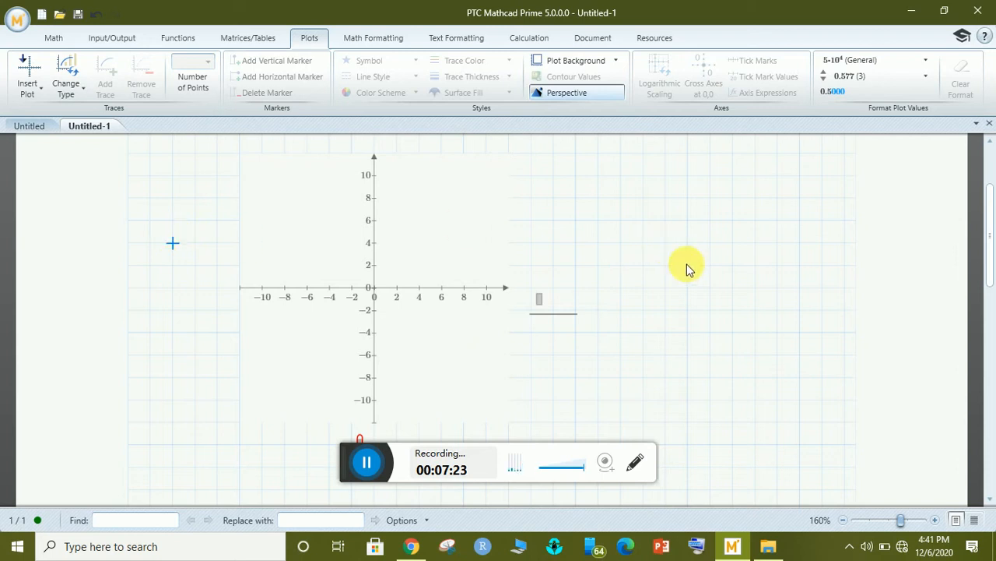
{"action": "left_click", "coordinate": [621, 221]}
Select the empty plot and enter x in its bottom x-axis placeholder.
{"action": "left_click", "coordinate": [366, 462]}
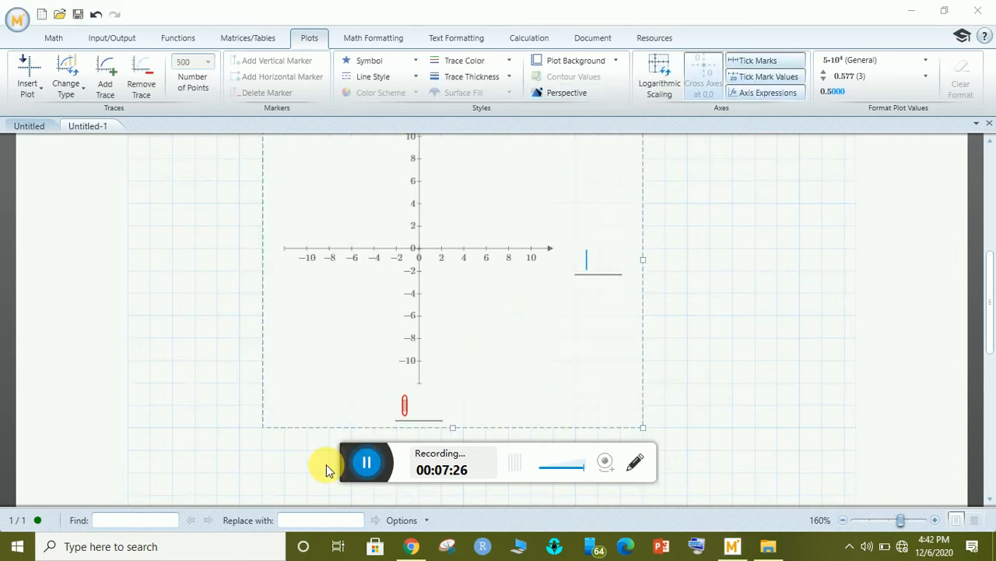
{"action": "left_click", "coordinate": [405, 405]}
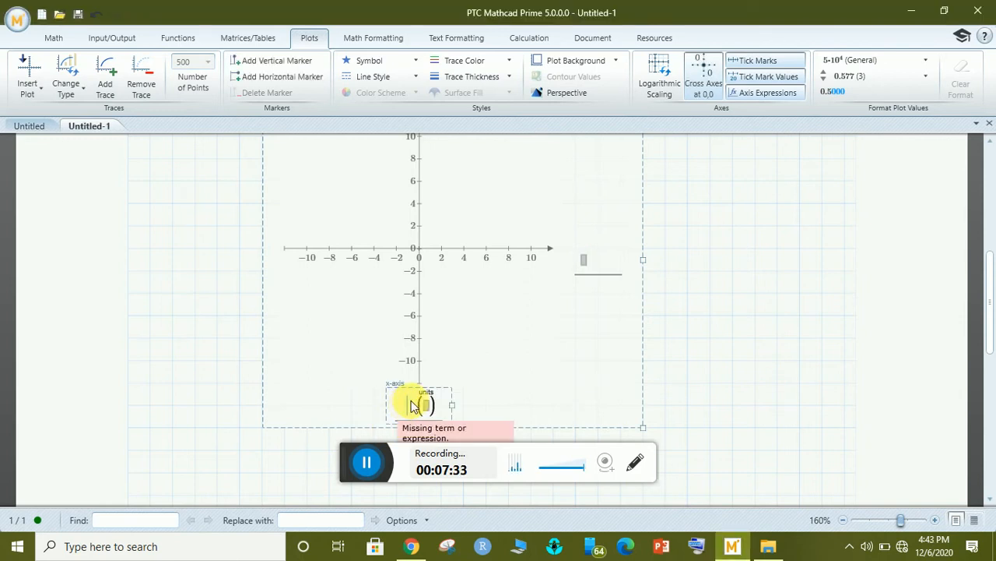
{"action": "type", "text": "x"}
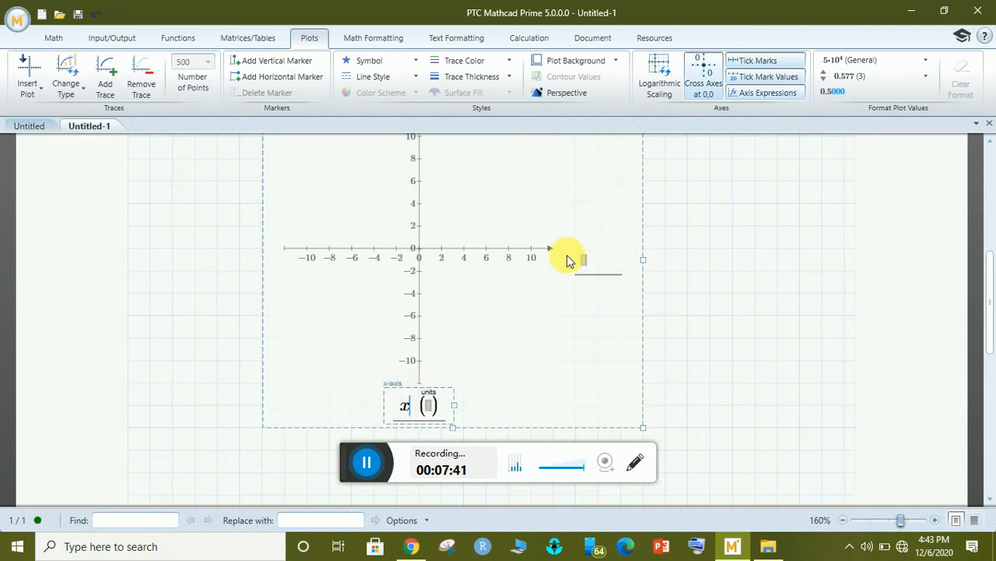
Enter 12 as the y-axis expression, drawing a horizontal line at 12.
{"action": "left_click", "coordinate": [586, 263]}
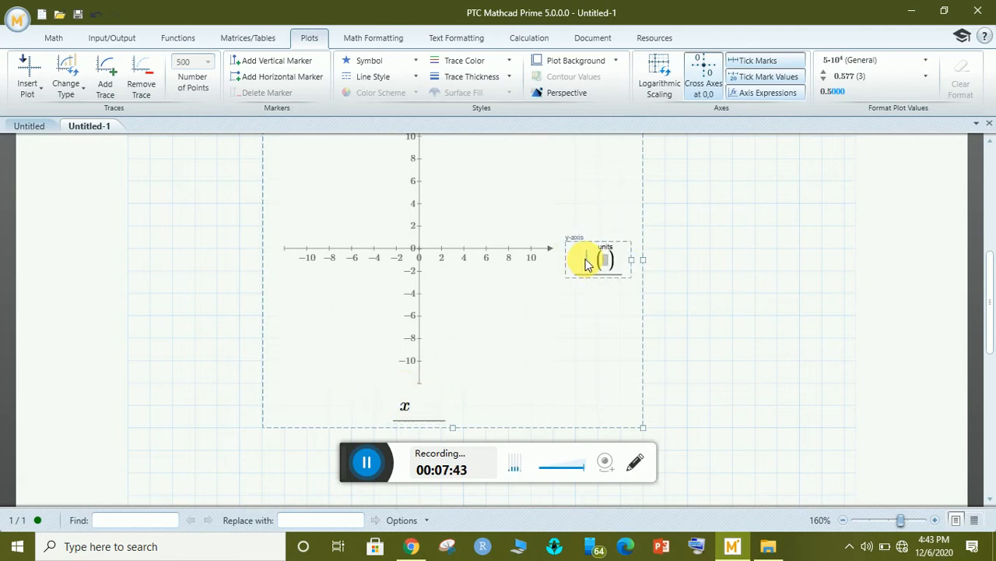
{"action": "type", "text": "12"}
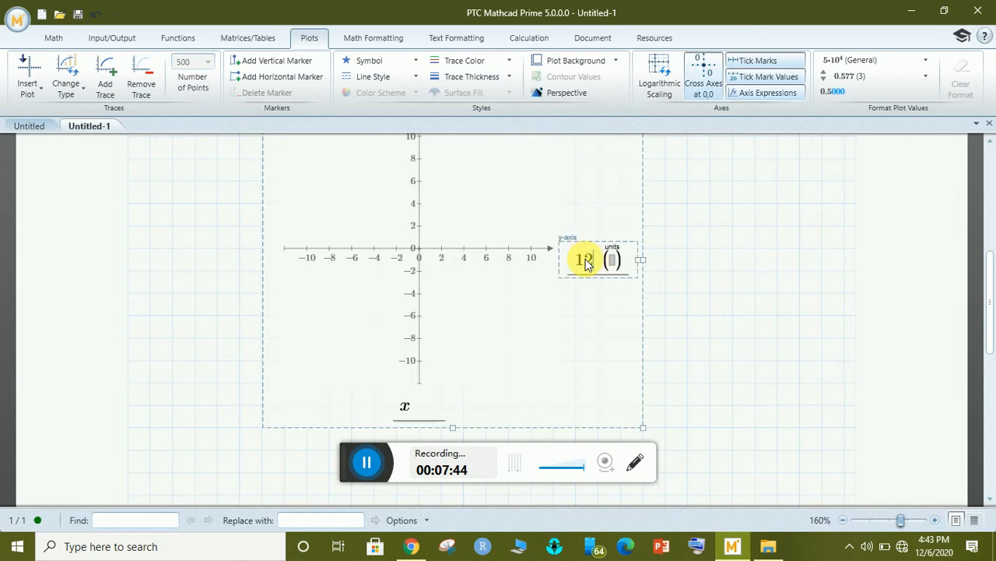
{"action": "left_click", "coordinate": [697, 288]}
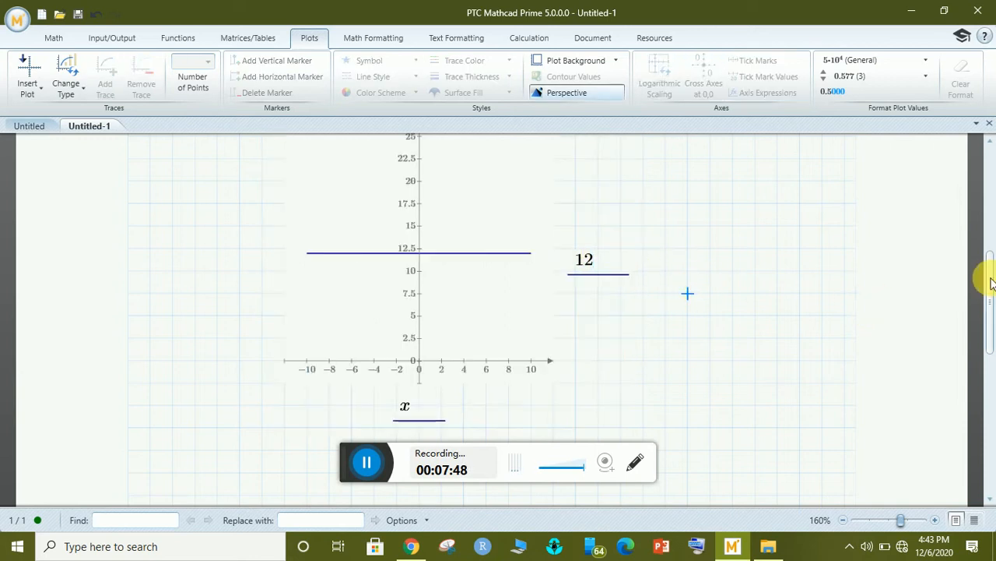
{"action": "left_click_drag", "start_coordinate": [991, 284], "coordinate": [986, 256]}
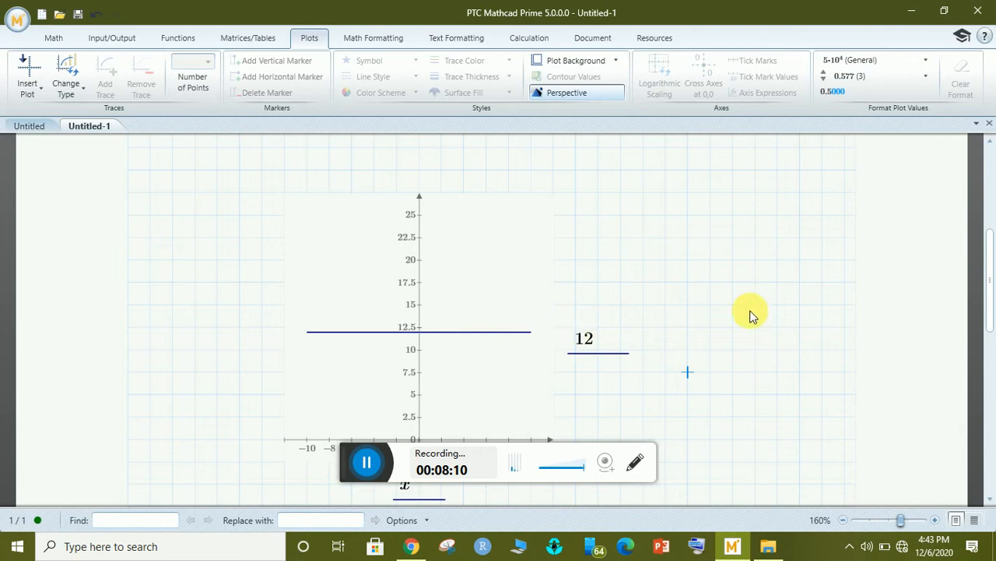
{"action": "left_click_drag", "start_coordinate": [993, 257], "coordinate": [987, 269]}
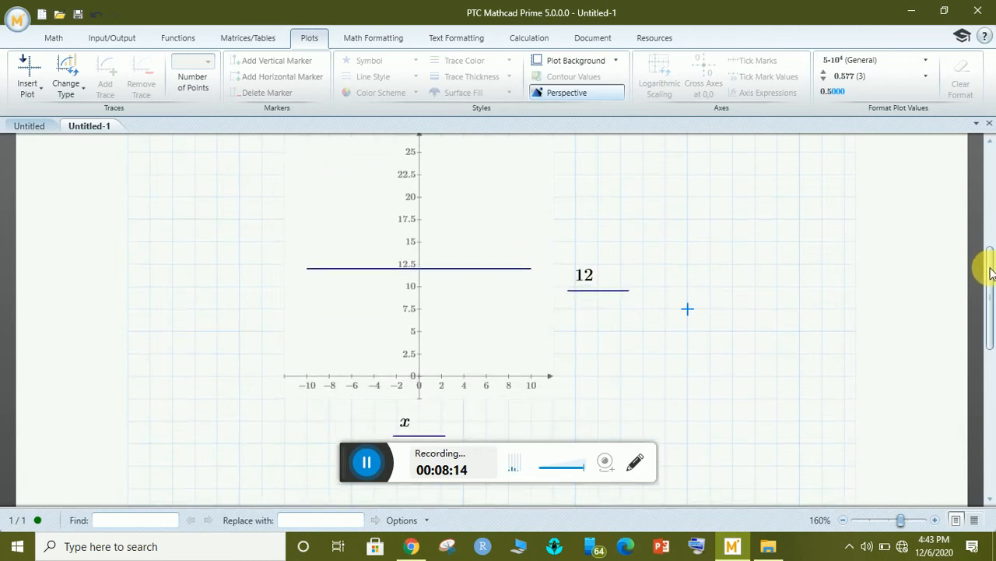
{"action": "left_click", "coordinate": [602, 283]}
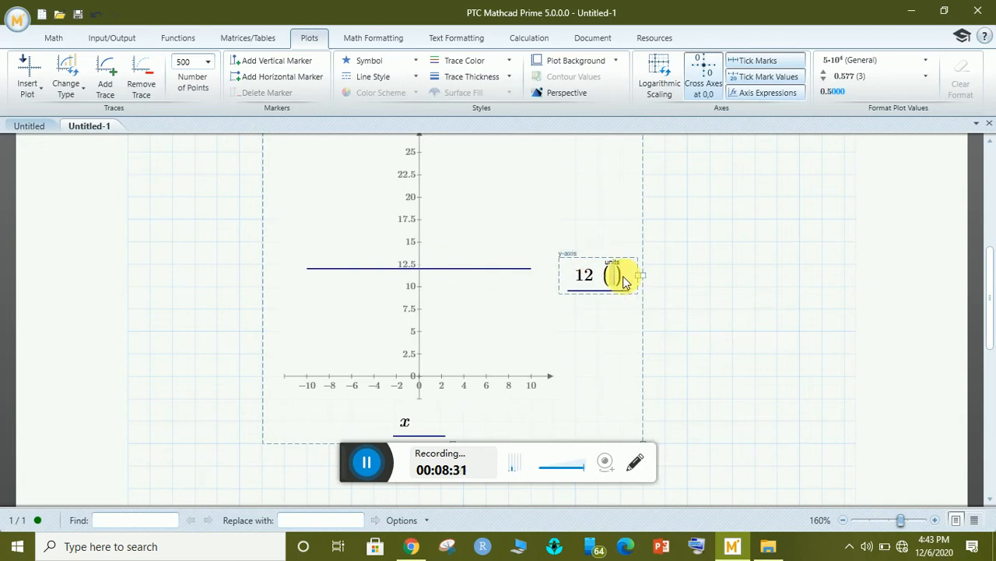
Add a second trace 10-0.25x^2, plotting a parabola beneath the line at 12.
{"action": "left_click", "coordinate": [107, 78]}
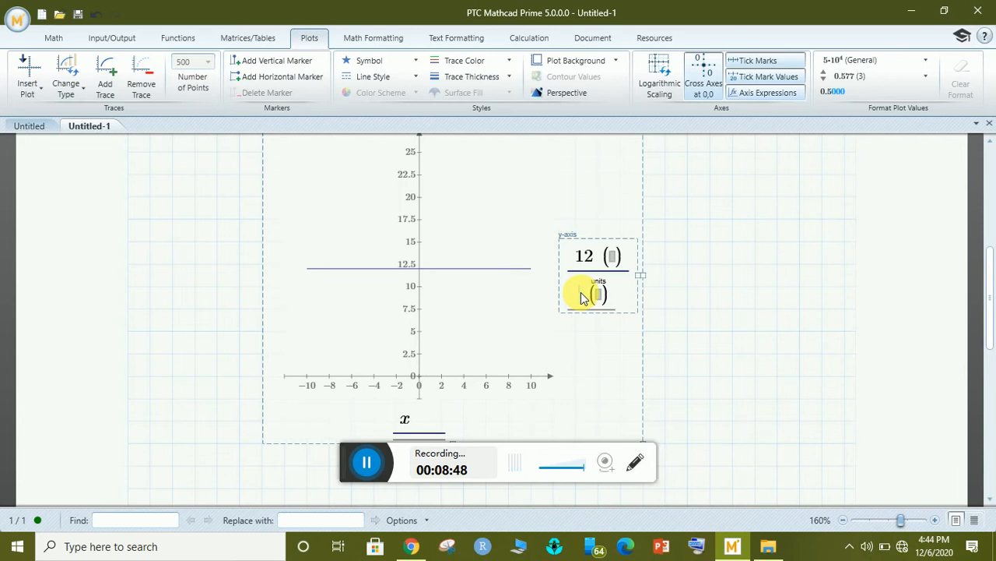
{"action": "type", "text": "10"}
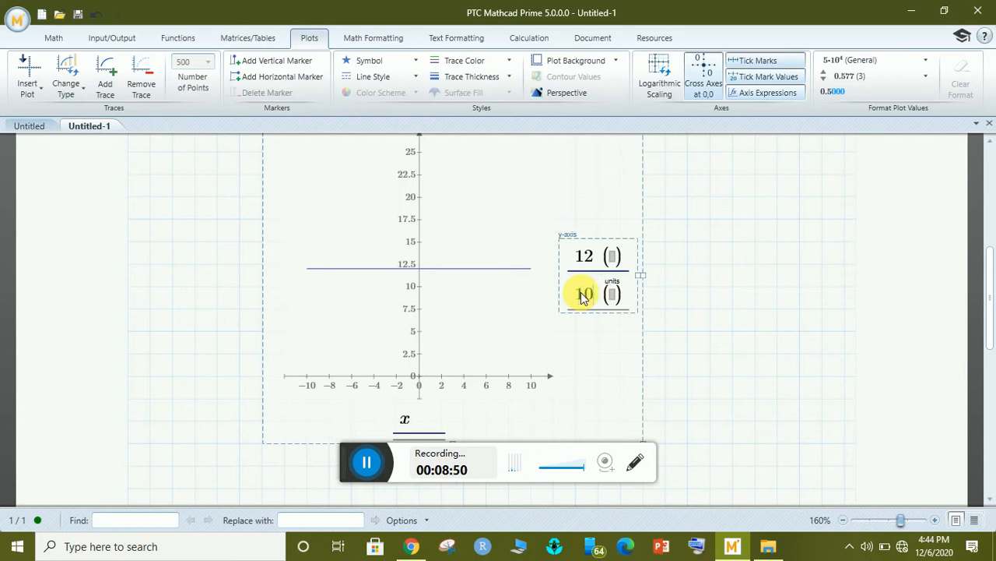
{"action": "type", "text": "-"}
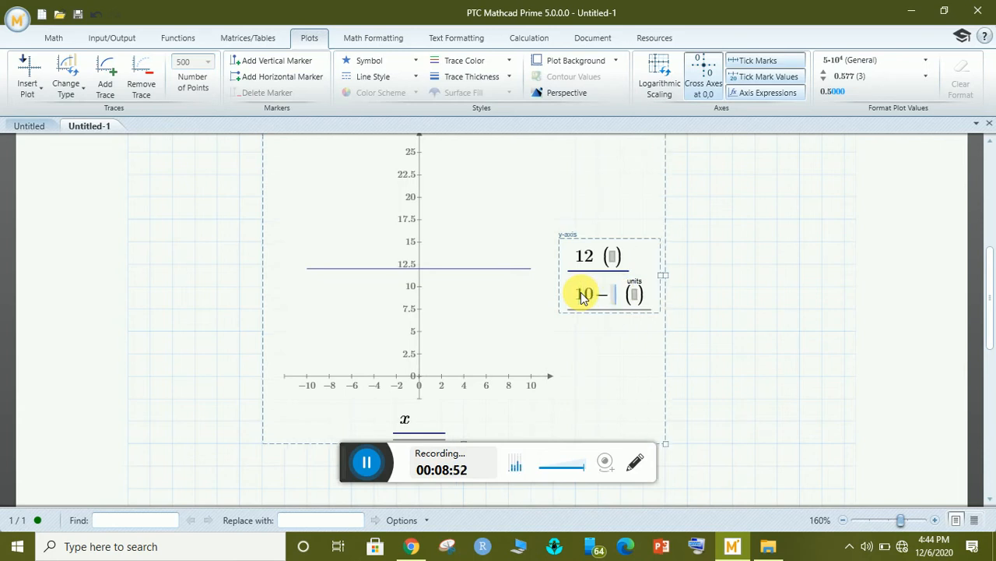
{"action": "type", "text": "0.25"}
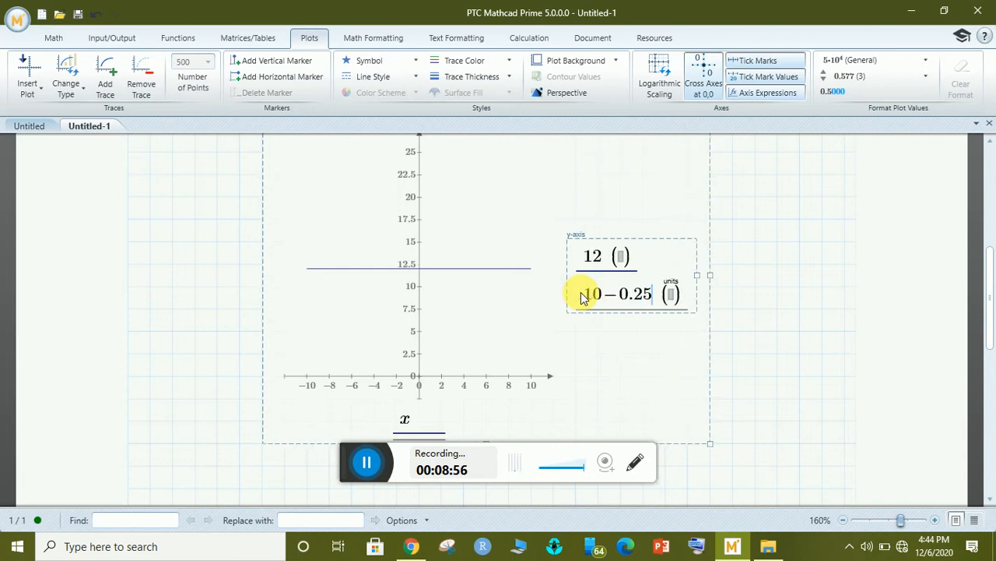
{"action": "type", "text": "x^2"}
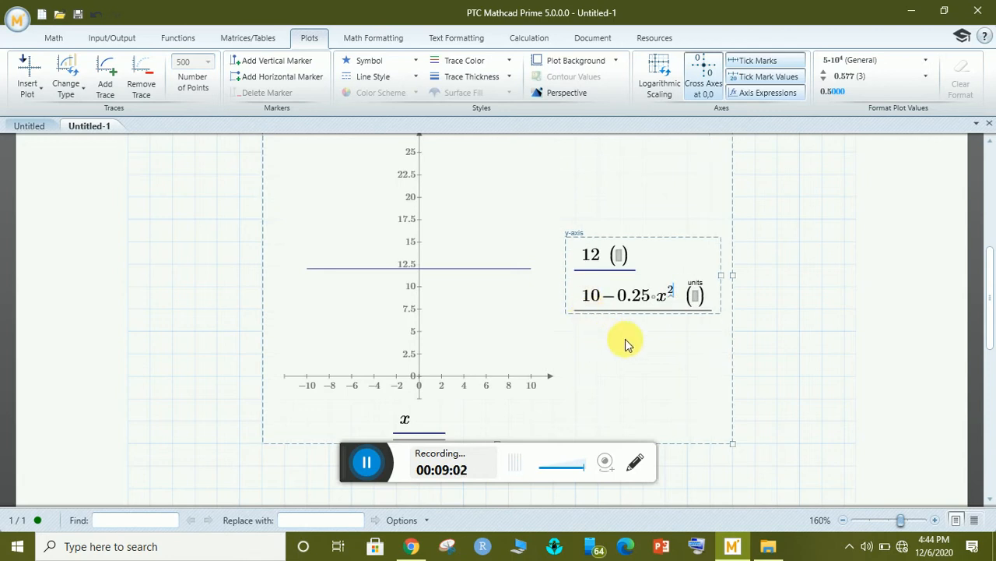
{"action": "left_click", "coordinate": [799, 311]}
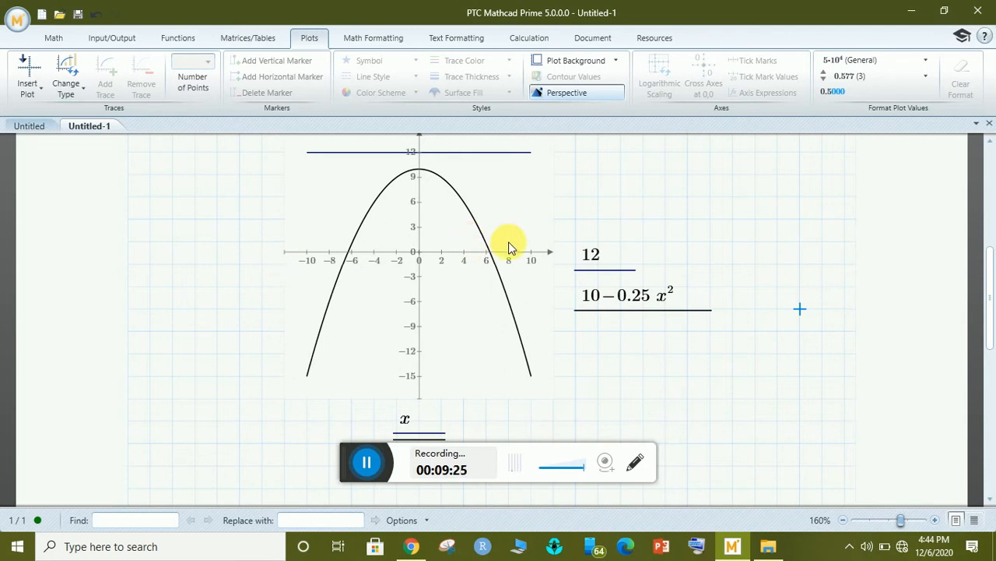
{"action": "left_click", "coordinate": [645, 302]}
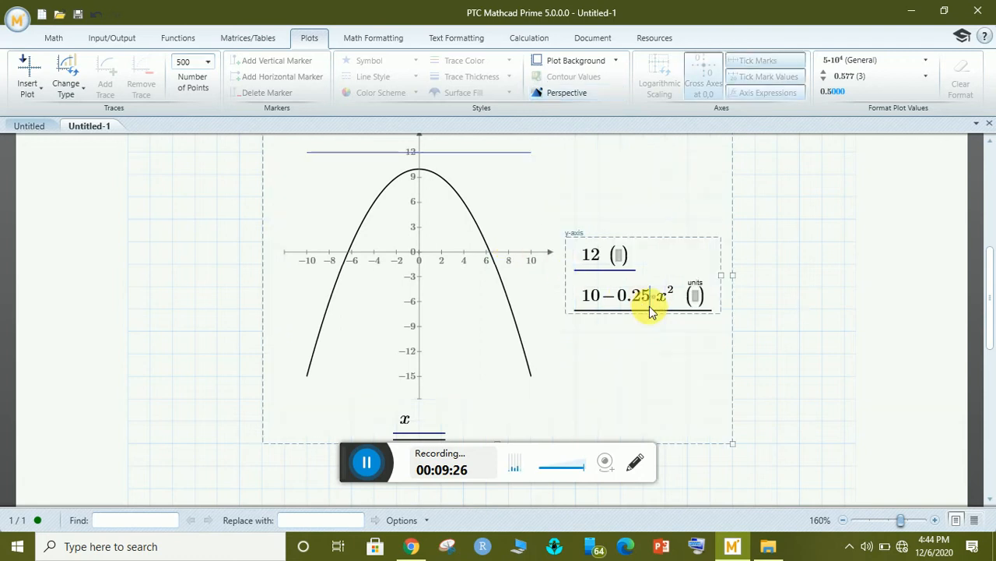
Change the parabola's coefficient from 0.25 to .5 so it reads 10−0.5x².
{"action": "key", "text": "BackSpace"}
{"action": "key", "text": "BackSpace"}
{"action": "key", "text": "BackSpace"}
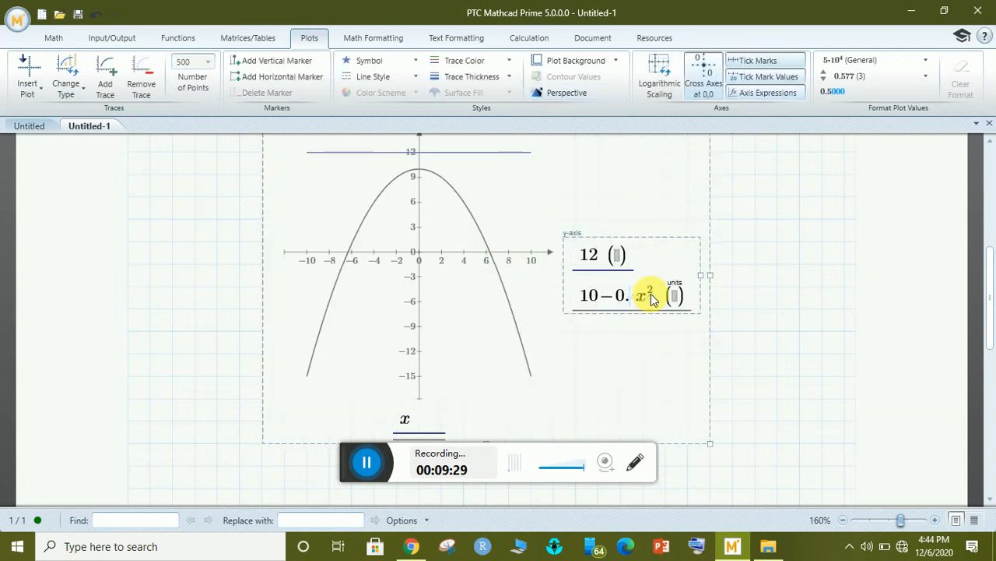
{"action": "type", "text": ".5·"}
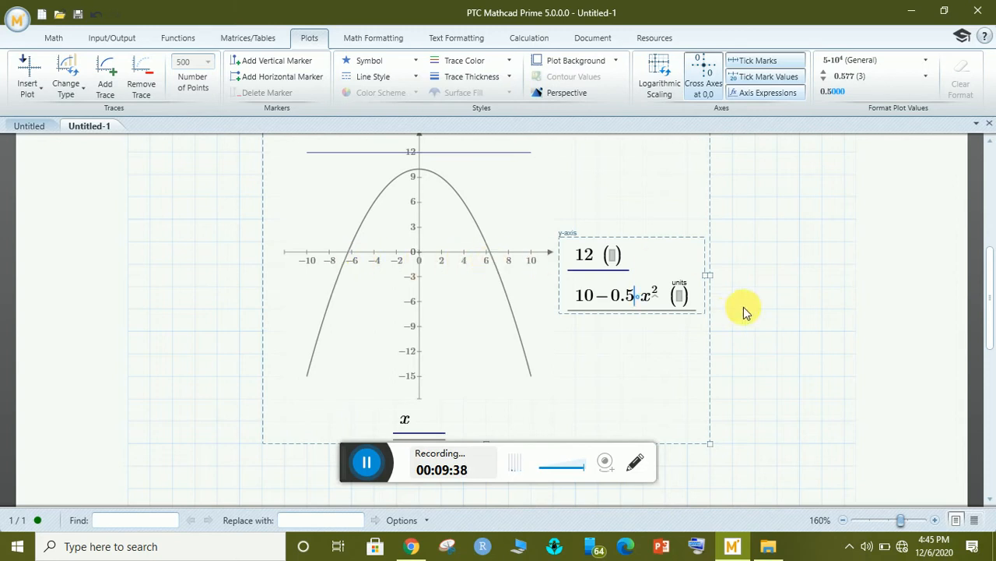
{"action": "left_click", "coordinate": [787, 320]}
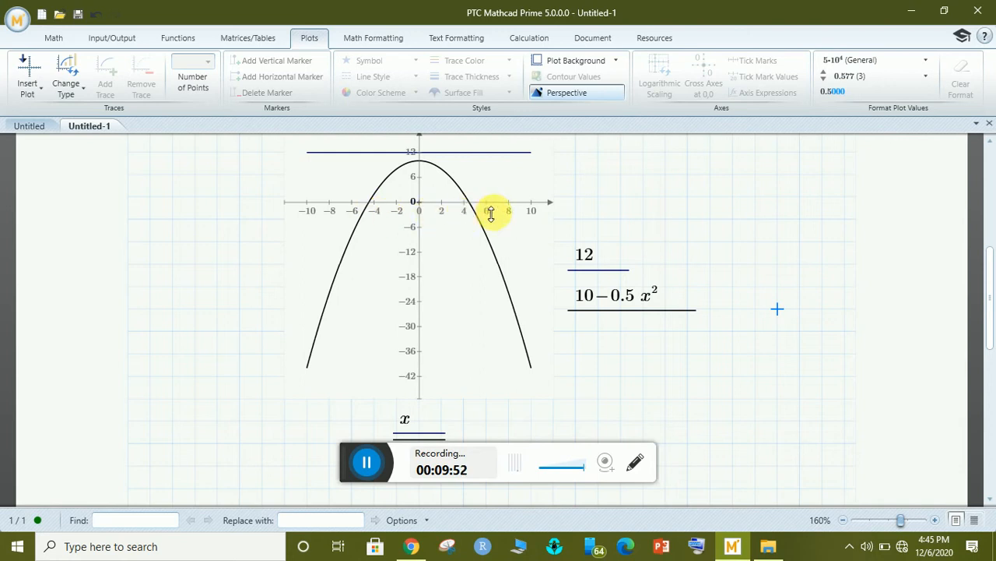
{"action": "left_click", "coordinate": [611, 296]}
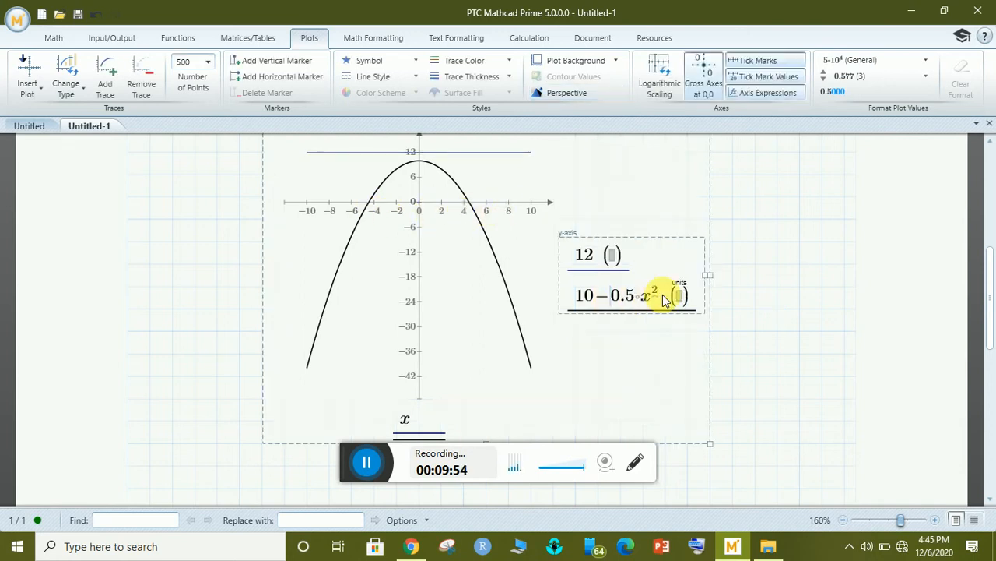
Add a third trace 2+sin(x), plotted as a red wave between 1 and 3.
{"action": "left_click", "coordinate": [685, 302]}
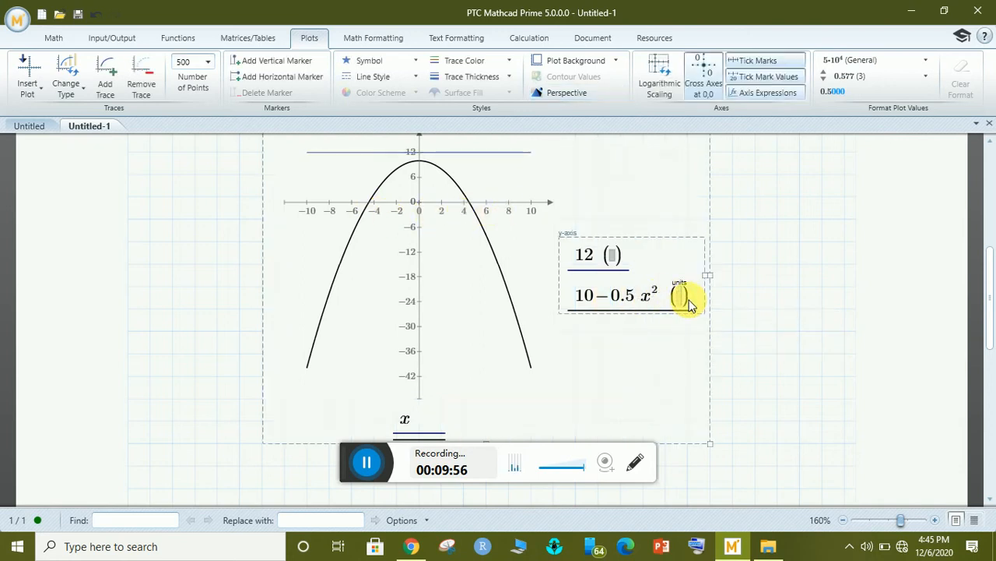
{"action": "left_click", "coordinate": [106, 78]}
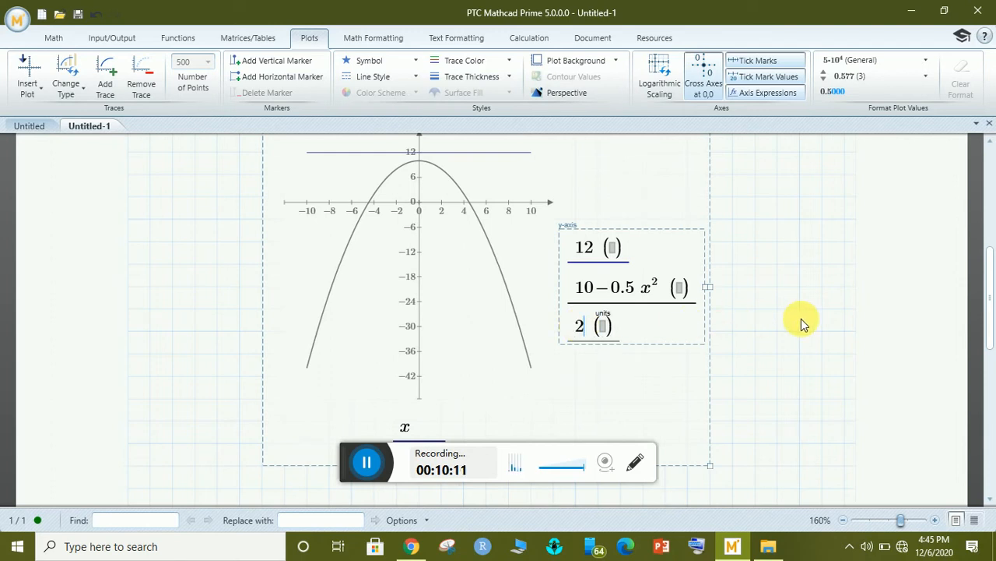
{"action": "type", "text": "+"}
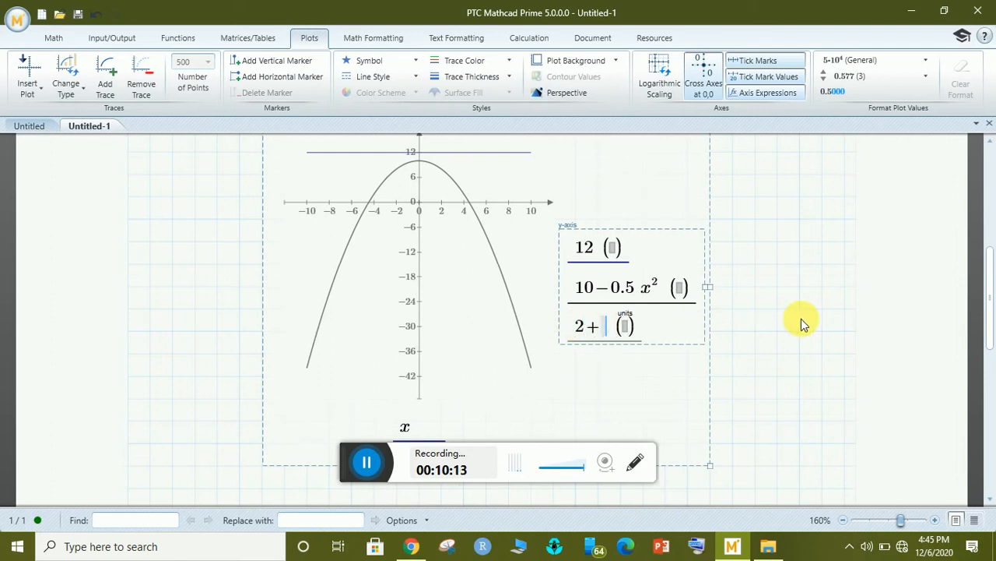
{"action": "type", "text": "sin(x"}
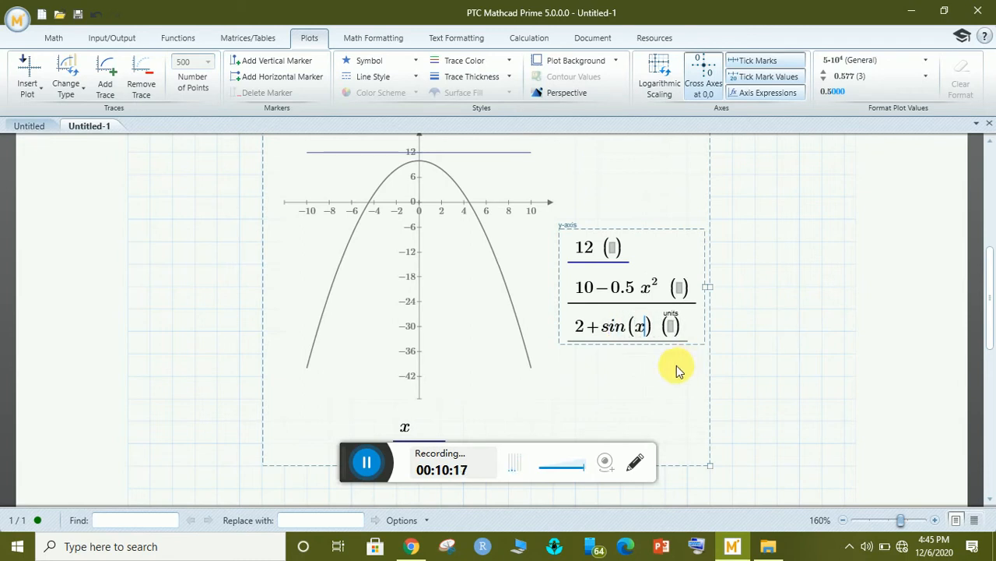
{"action": "left_click", "coordinate": [732, 333]}
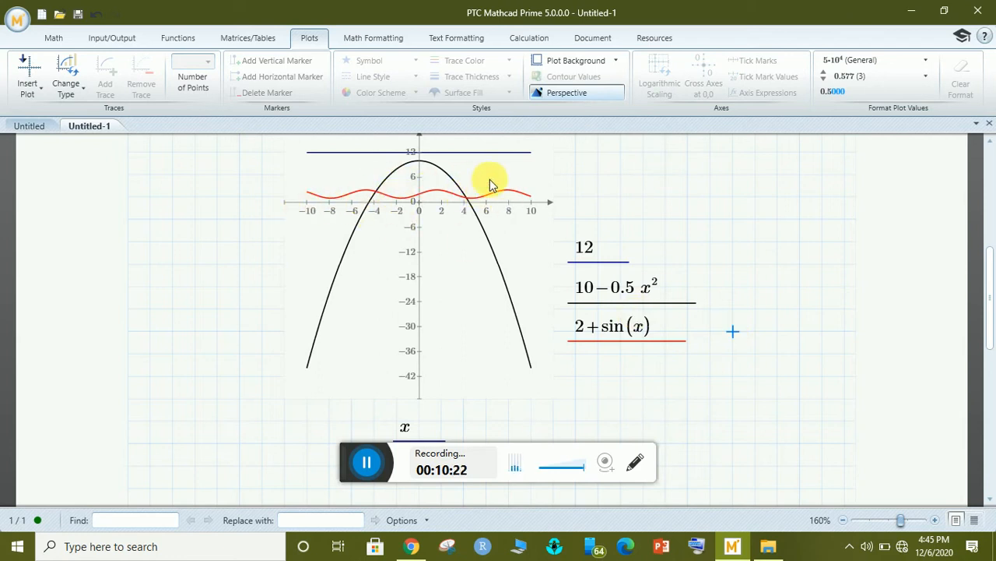
Add a fourth trace 2+cos(x) and scroll to review the four-trace plot.
{"action": "left_click", "coordinate": [652, 325]}
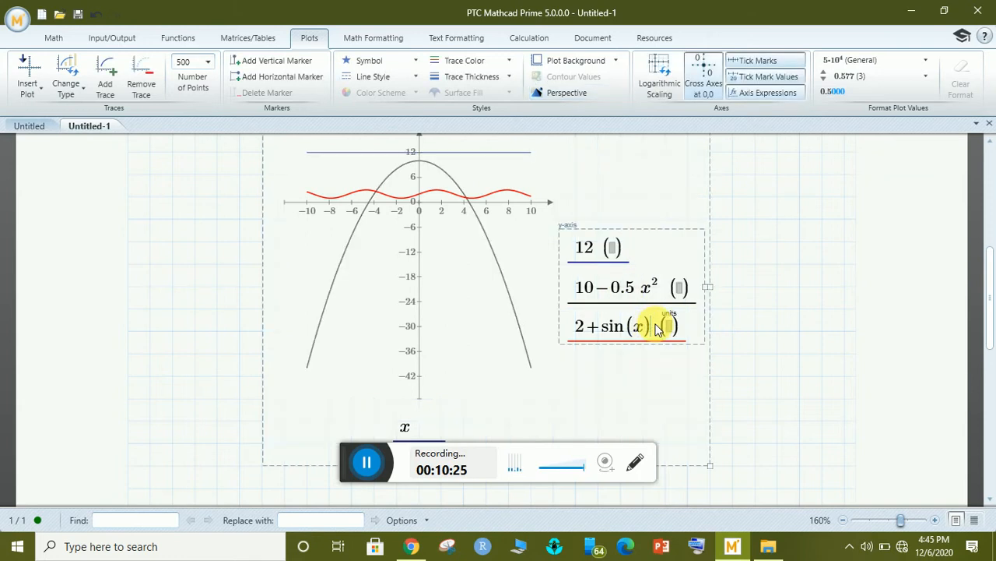
{"action": "left_click", "coordinate": [104, 78]}
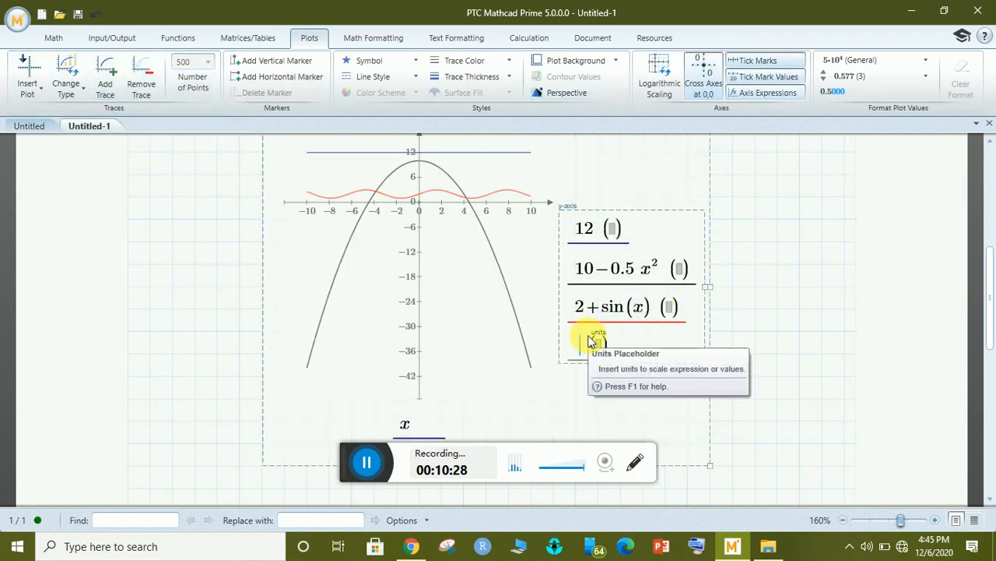
{"action": "type", "text": "3"}
{"action": "key", "text": "BackSpace"}
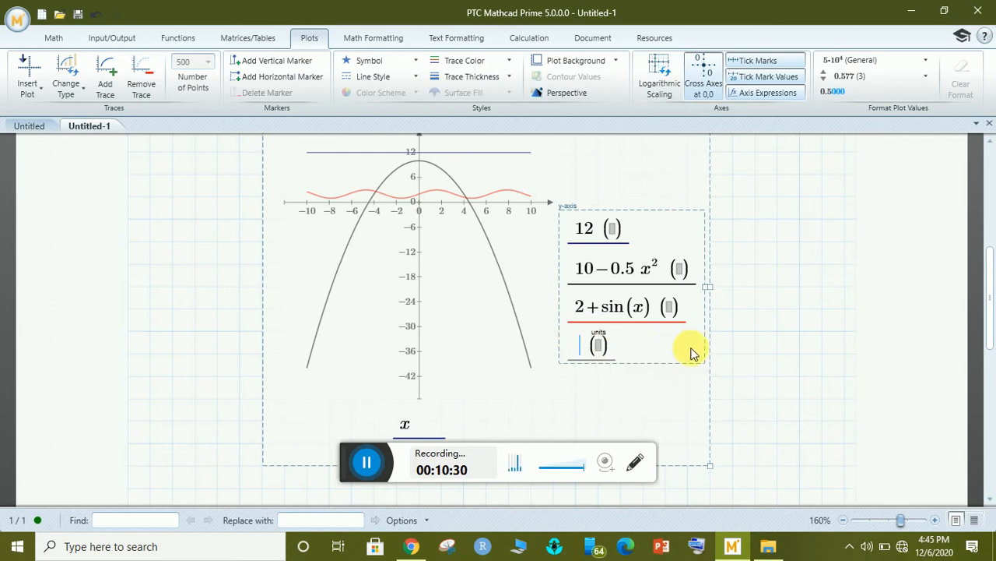
{"action": "type", "text": "2"}
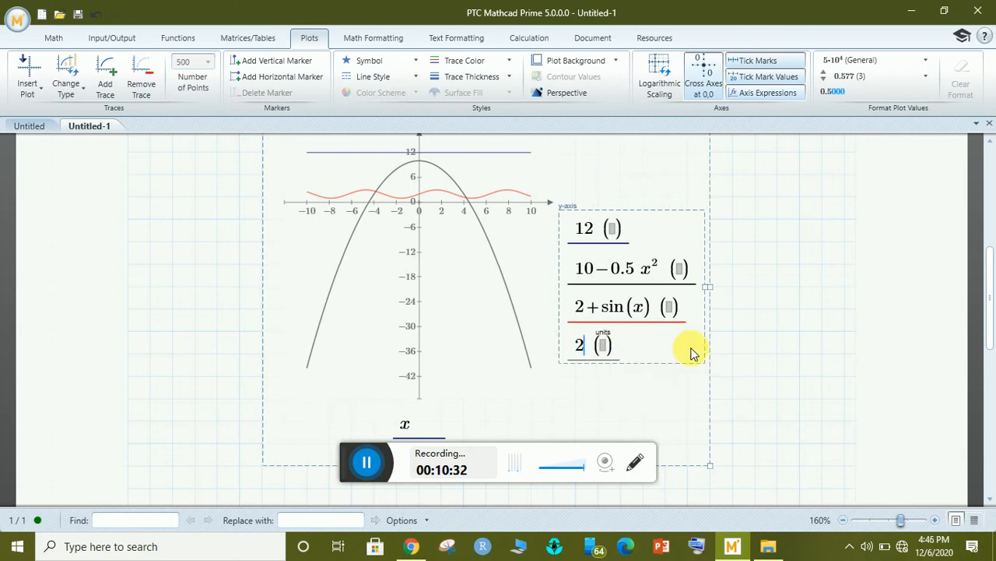
{"action": "type", "text": "+"}
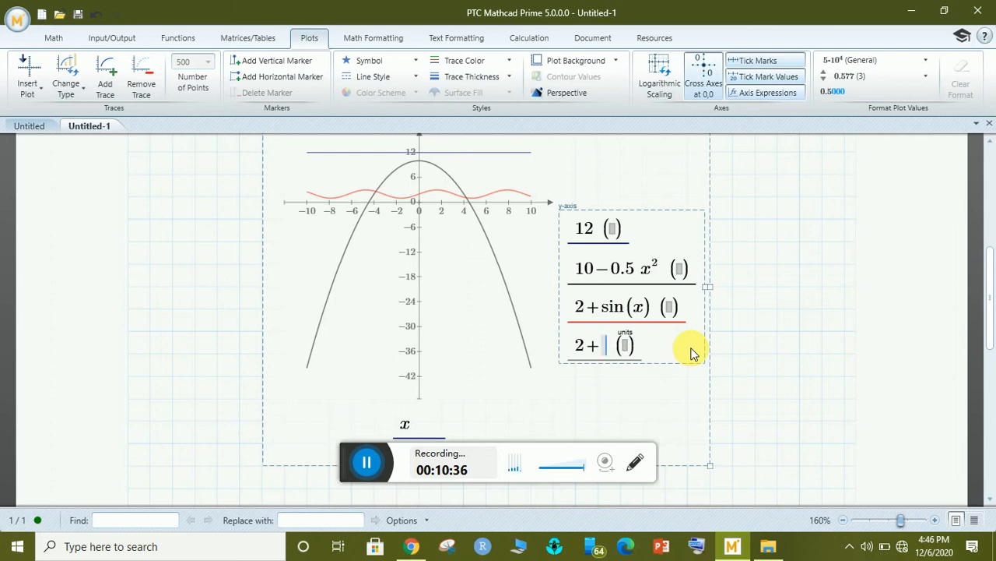
{"action": "type", "text": "cos"}
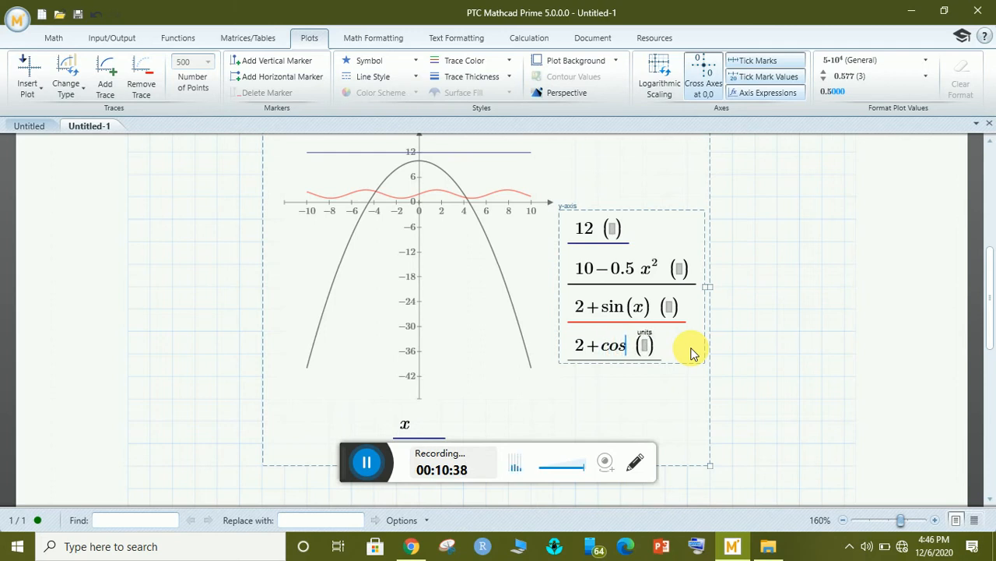
{"action": "type", "text": "(x"}
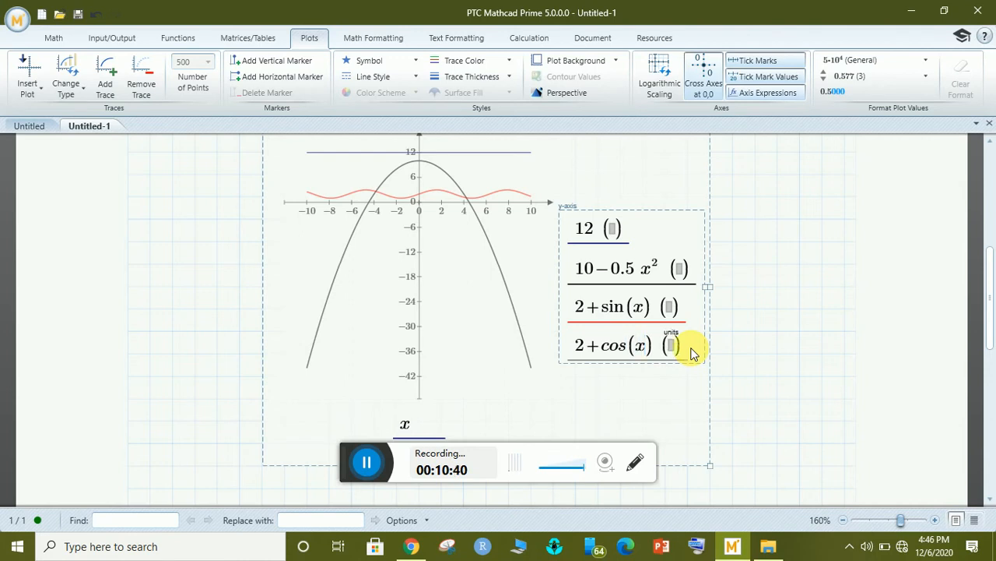
{"action": "left_click", "coordinate": [777, 352]}
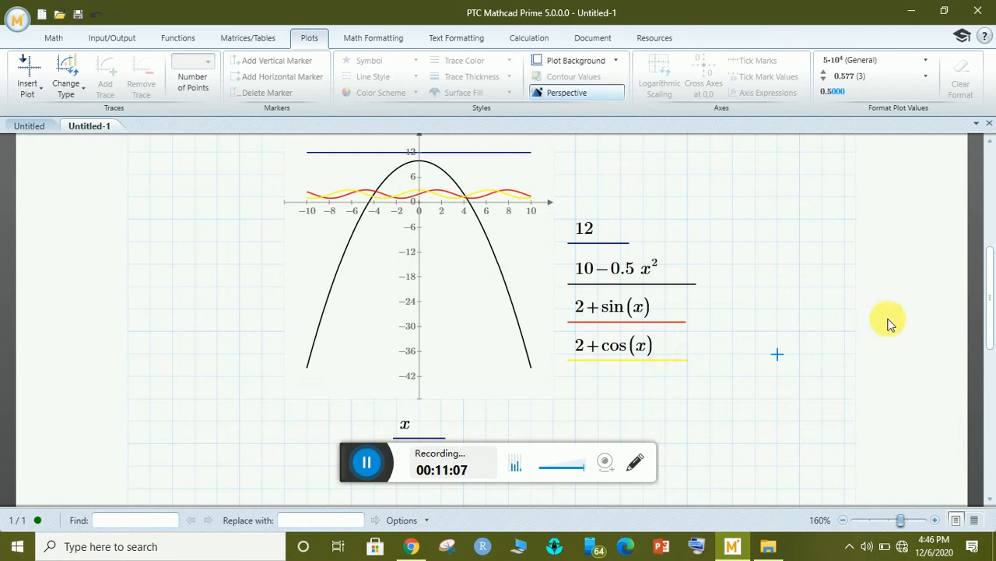
{"action": "left_click_drag", "start_coordinate": [991, 276], "coordinate": [991, 301]}
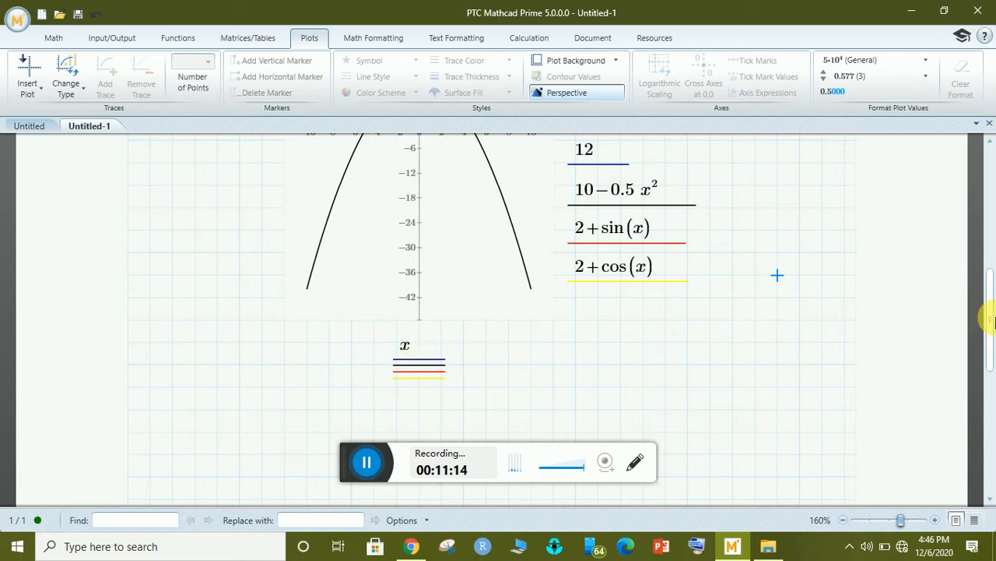
{"action": "left_click_drag", "start_coordinate": [991, 319], "coordinate": [990, 277]}
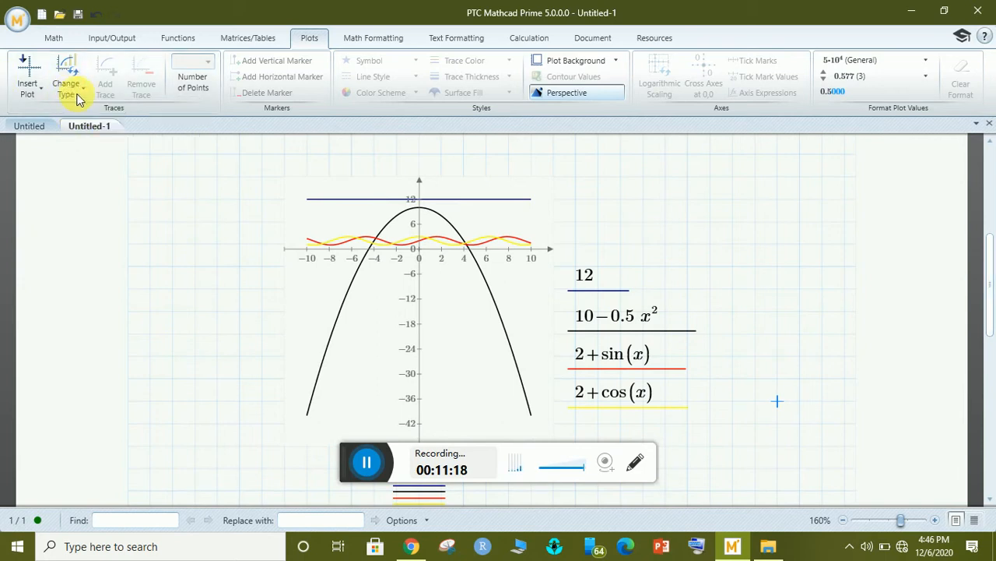
Create a new worksheet, Untitled-2, and insert an empty XY plot into it.
{"action": "left_click", "coordinate": [41, 14]}
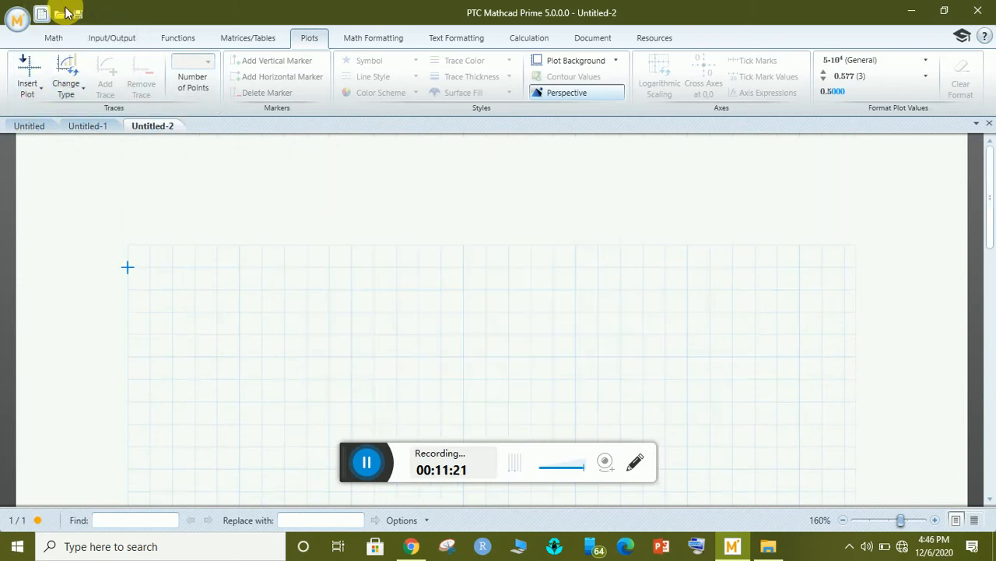
{"action": "left_click", "coordinate": [263, 312]}
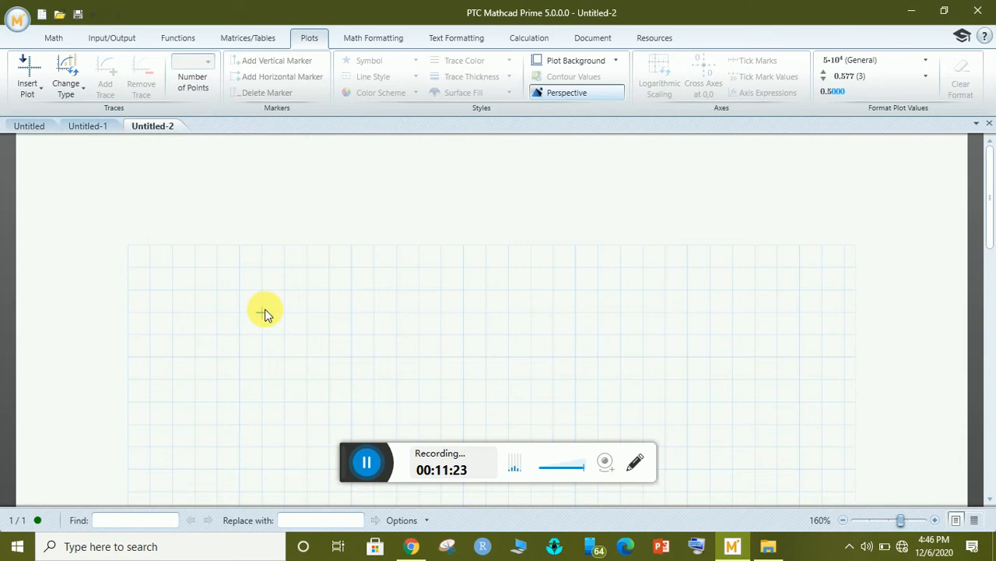
{"action": "left_click", "coordinate": [37, 95]}
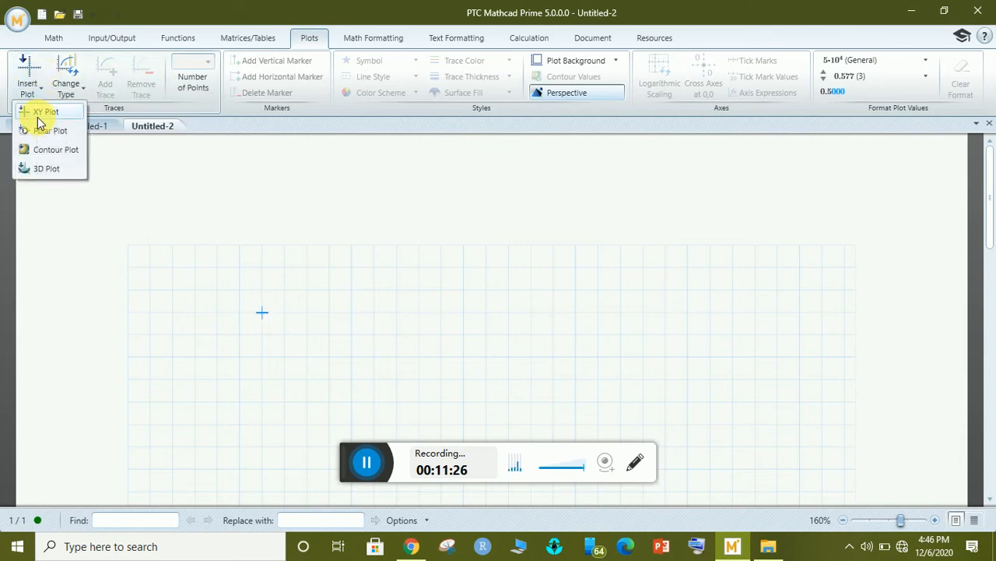
{"action": "left_click", "coordinate": [39, 111]}
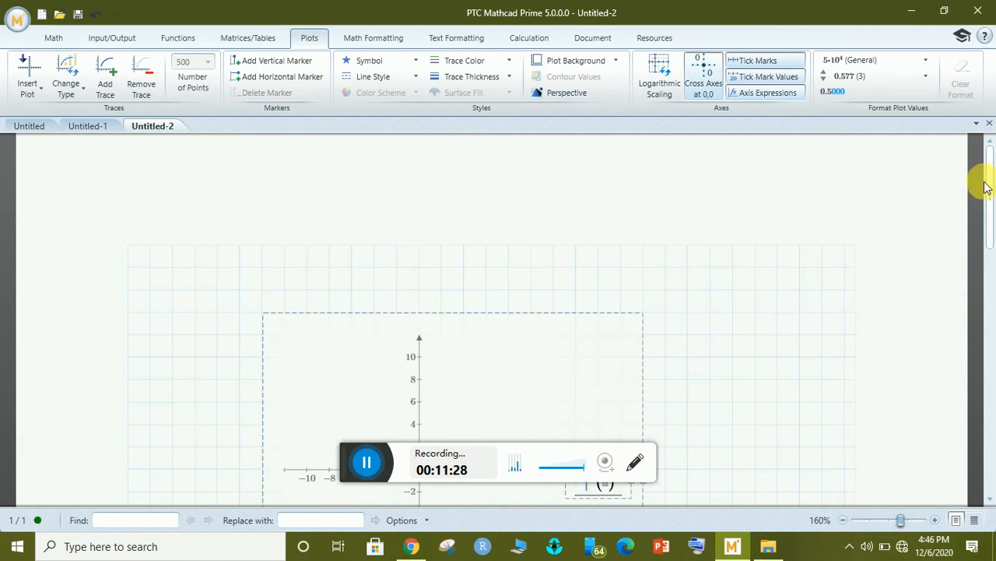
{"action": "left_click_drag", "start_coordinate": [989, 183], "coordinate": [989, 250]}
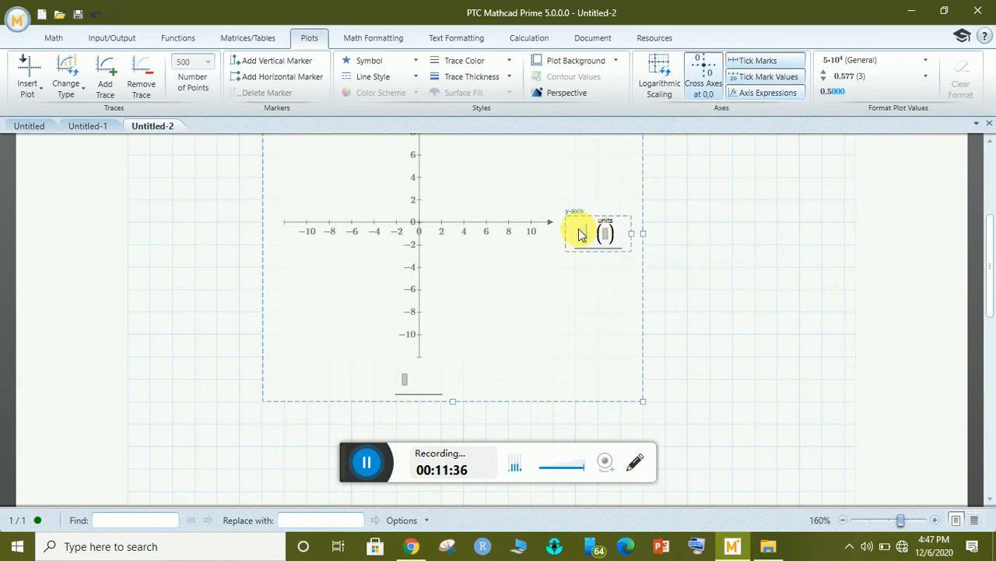
Enter y on the vertical axis and 2+sin(x) on the horizontal axis.
{"action": "type", "text": "y"}
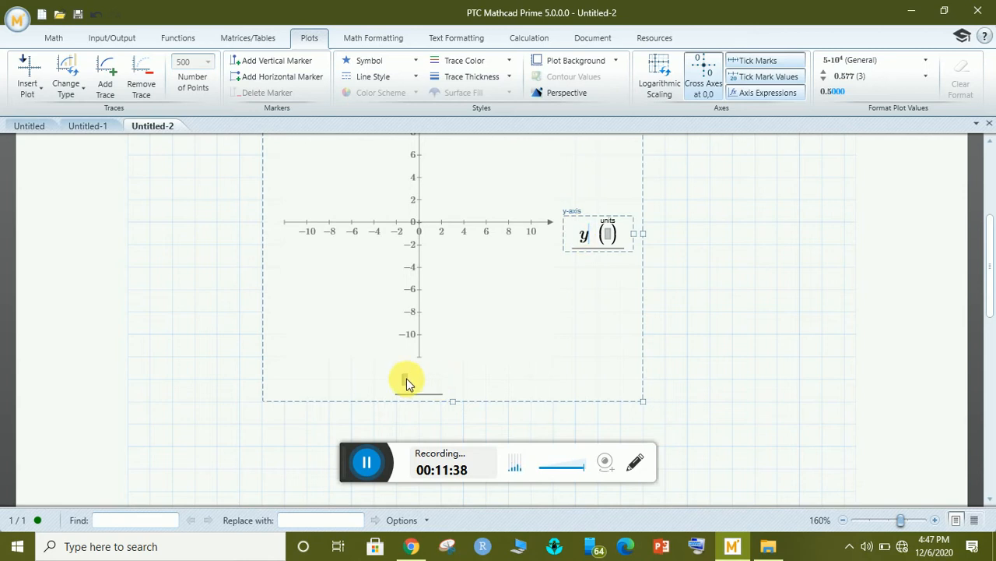
{"action": "left_click", "coordinate": [406, 382]}
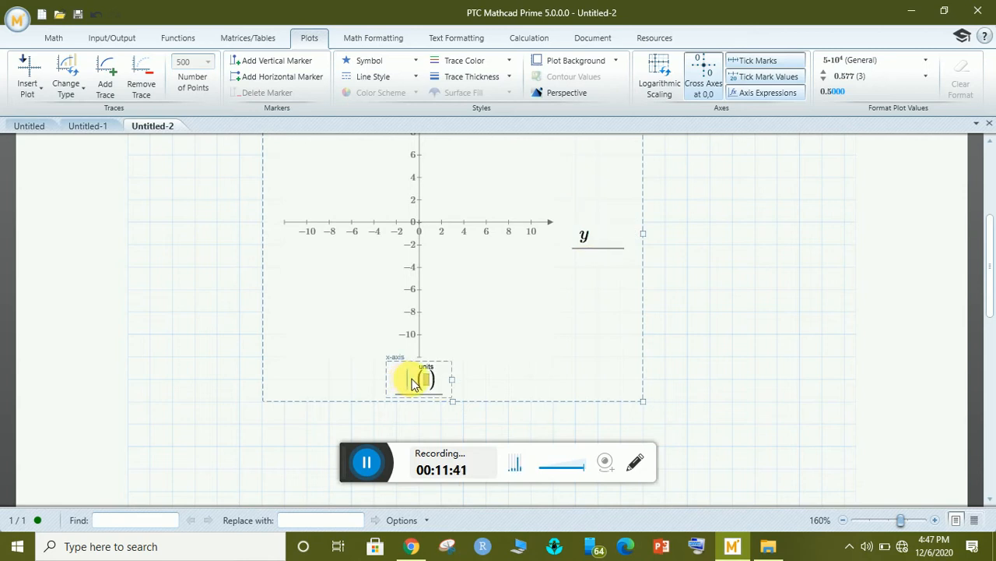
{"action": "type", "text": "2+"}
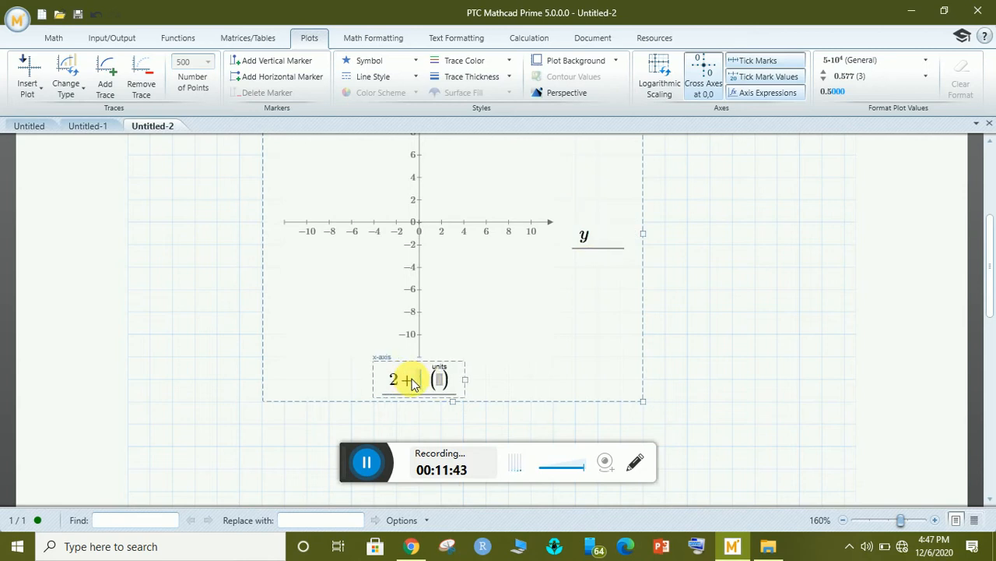
{"action": "type", "text": "sin("}
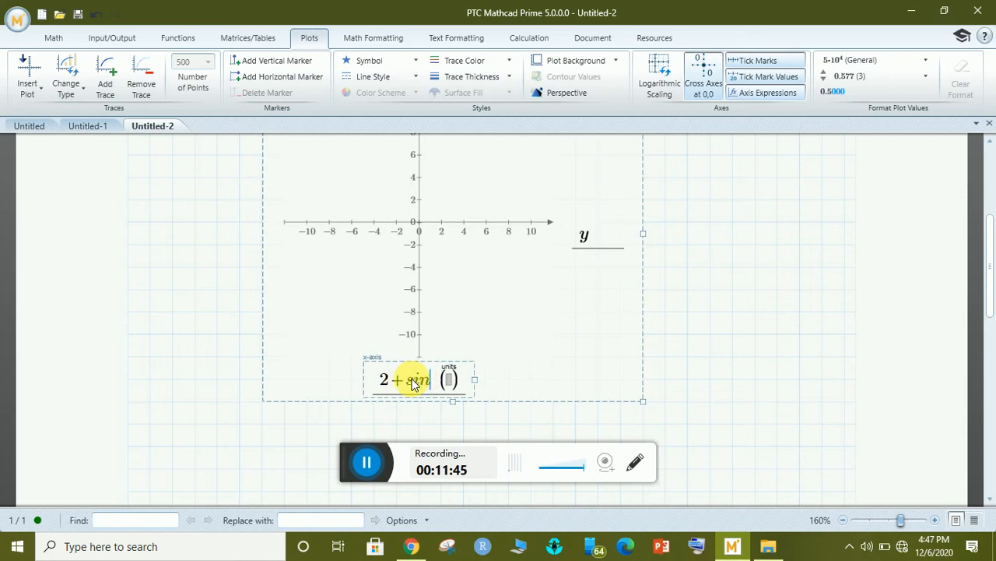
{"action": "type", "text": "x"}
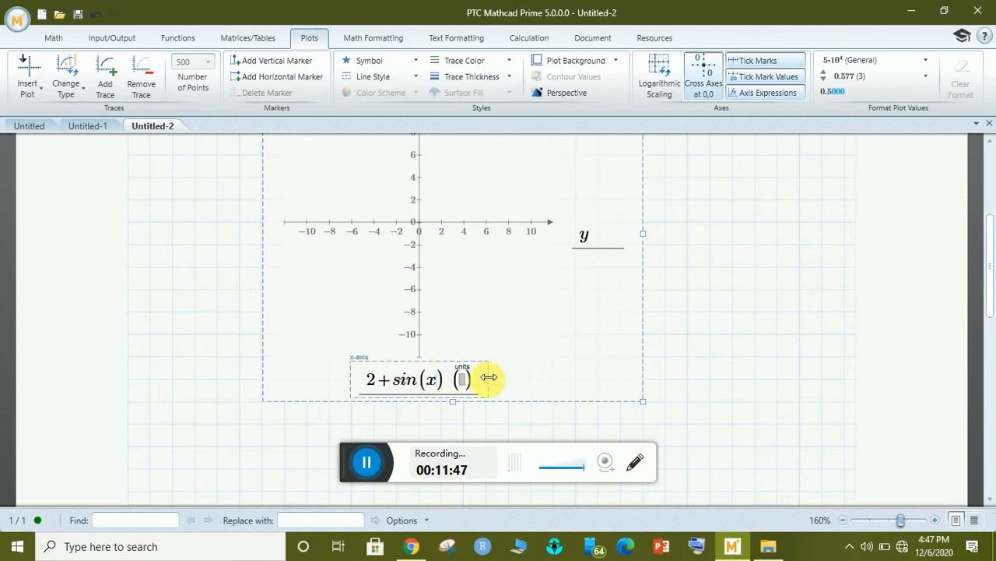
{"action": "left_click", "coordinate": [689, 357]}
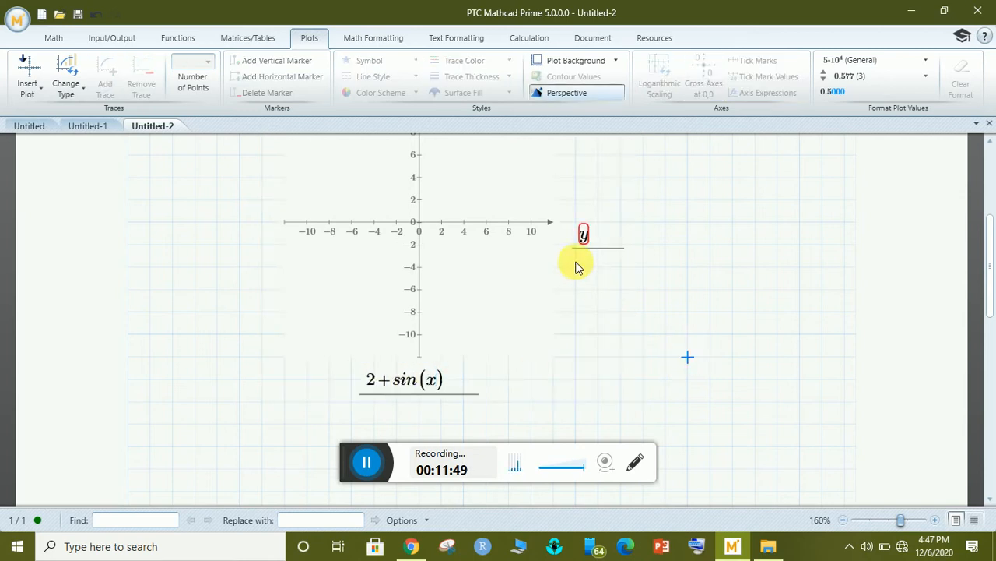
Replace the undefined y on the vertical axis with x to draw the sideways sine wave.
{"action": "left_click", "coordinate": [585, 236]}
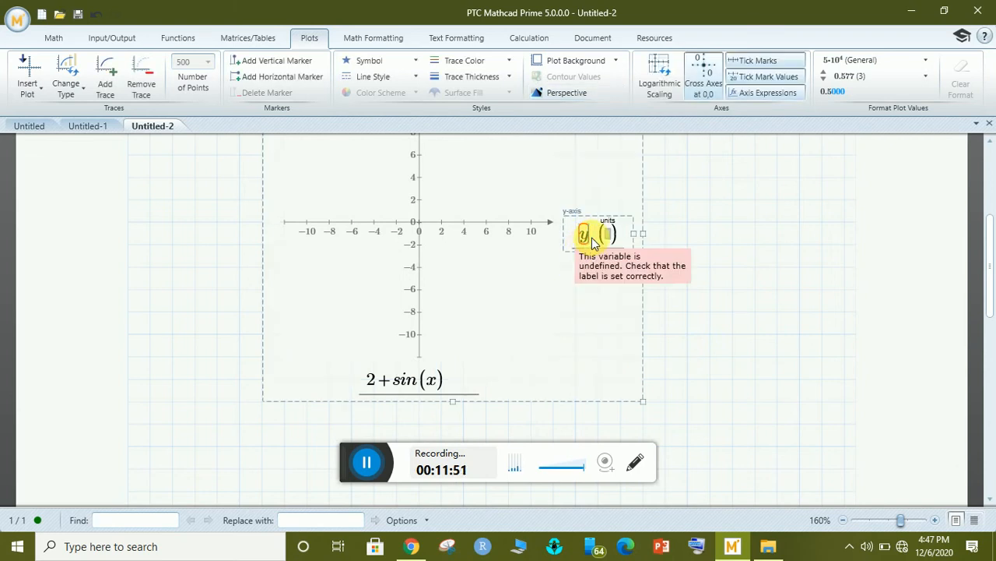
{"action": "key", "text": "BackSpace"}
{"action": "type", "text": "x"}
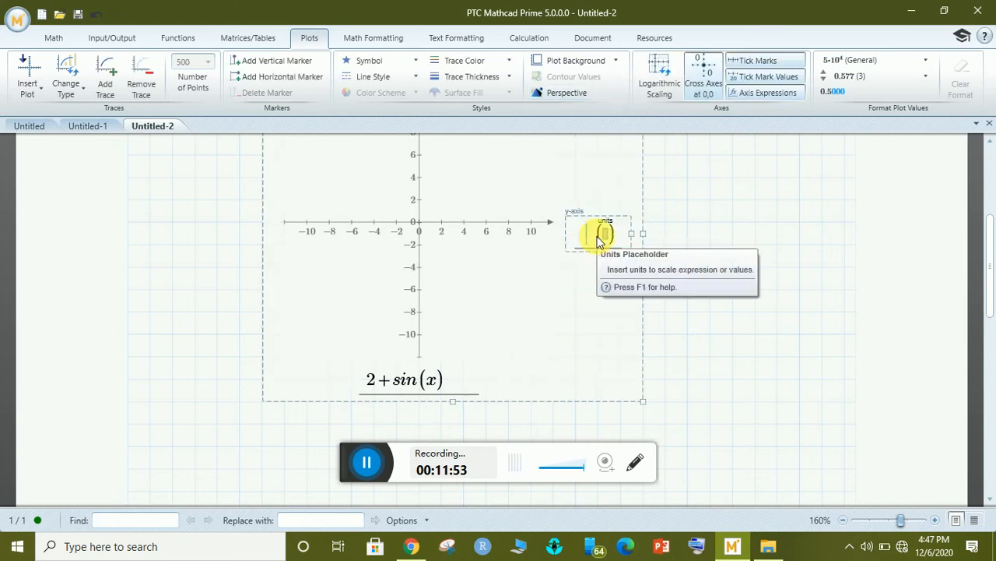
{"action": "left_click", "coordinate": [723, 290]}
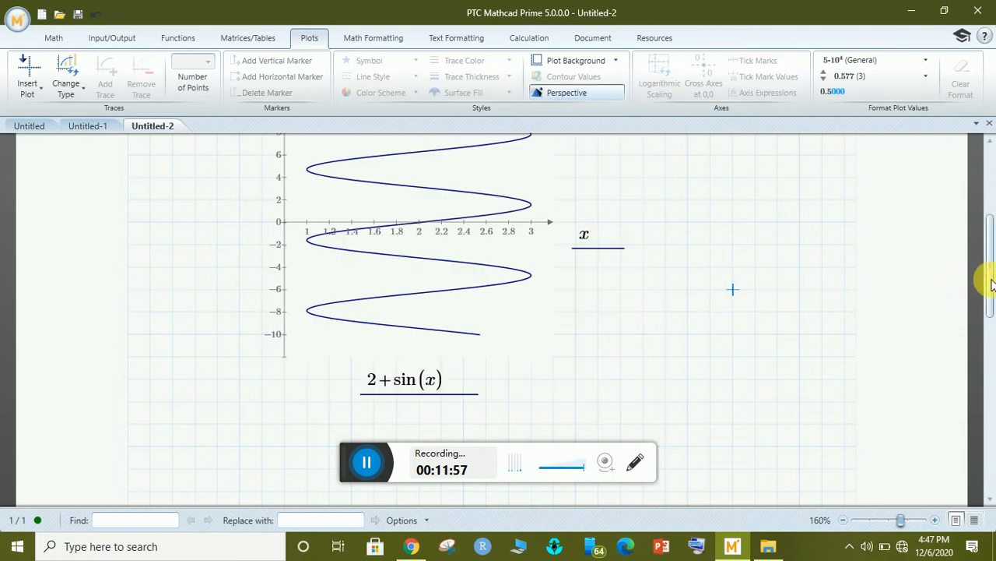
{"action": "mouse_move", "coordinate": [990, 284]}
{"action": "left_mouse_down"}
{"action": "mouse_move", "coordinate": [990, 255]}
{"action": "mouse_move", "coordinate": [992, 290]}
{"action": "left_mouse_up"}
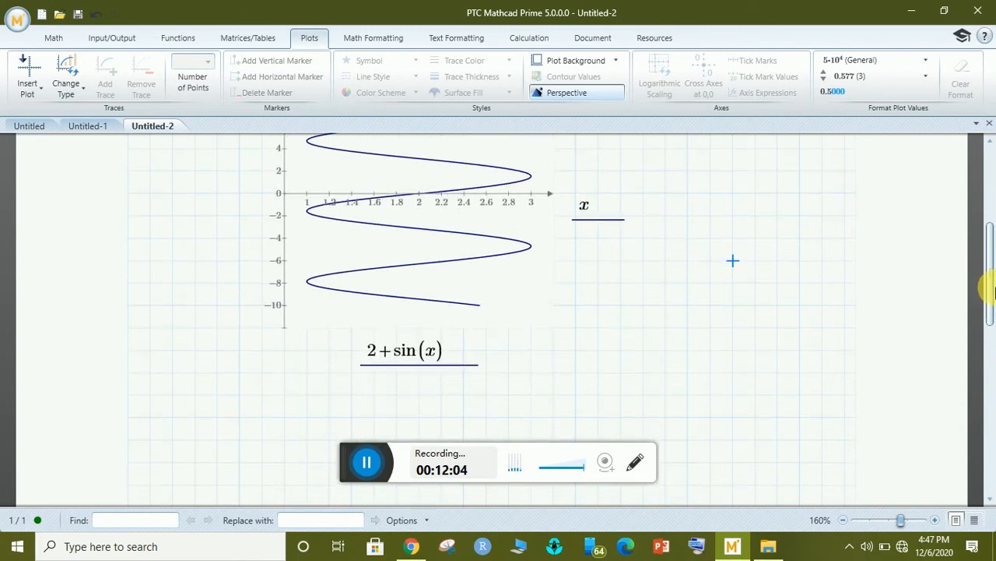
{"action": "left_click_drag", "start_coordinate": [992, 291], "coordinate": [992, 300]}
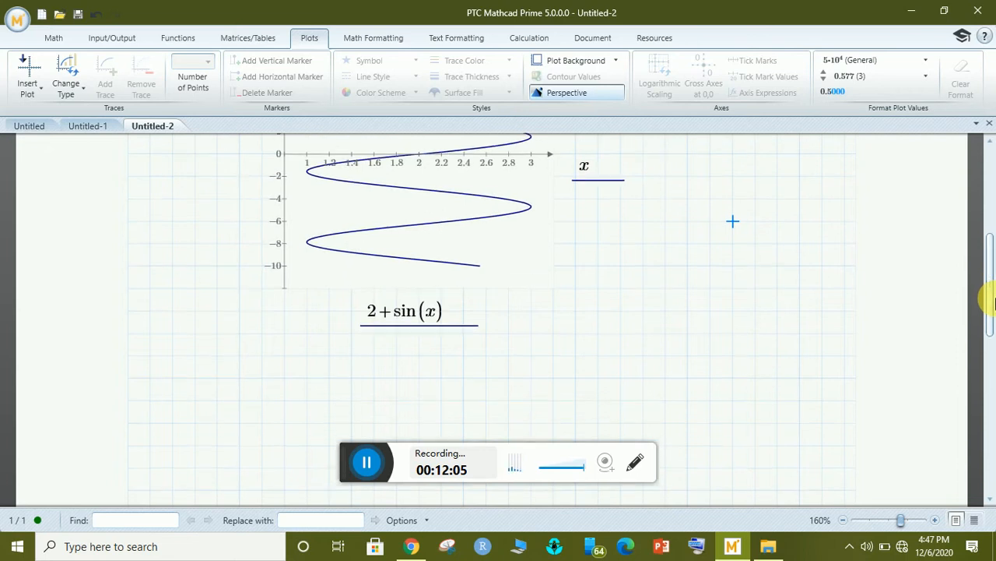
Add 2+cos(x) as a second horizontal-axis trace under 2+sin(x).
{"action": "left_click", "coordinate": [471, 322]}
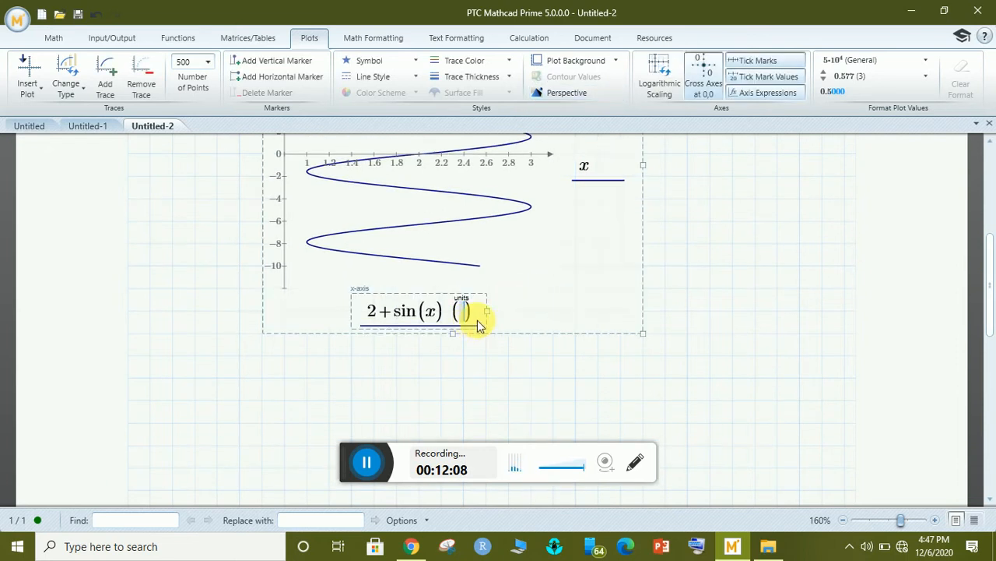
{"action": "left_click", "coordinate": [107, 74]}
{"action": "type", "text": "2"}
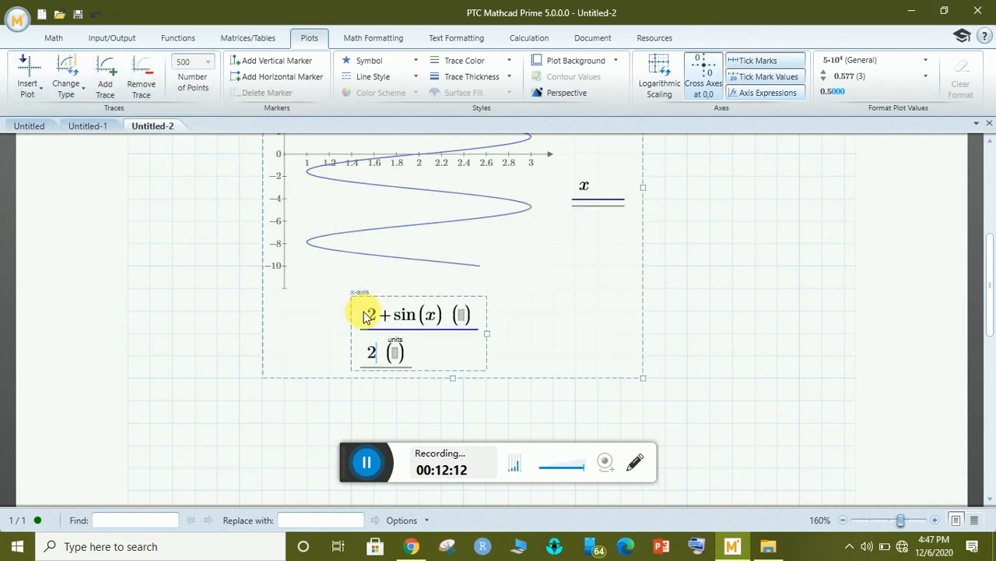
{"action": "type", "text": "+cos("}
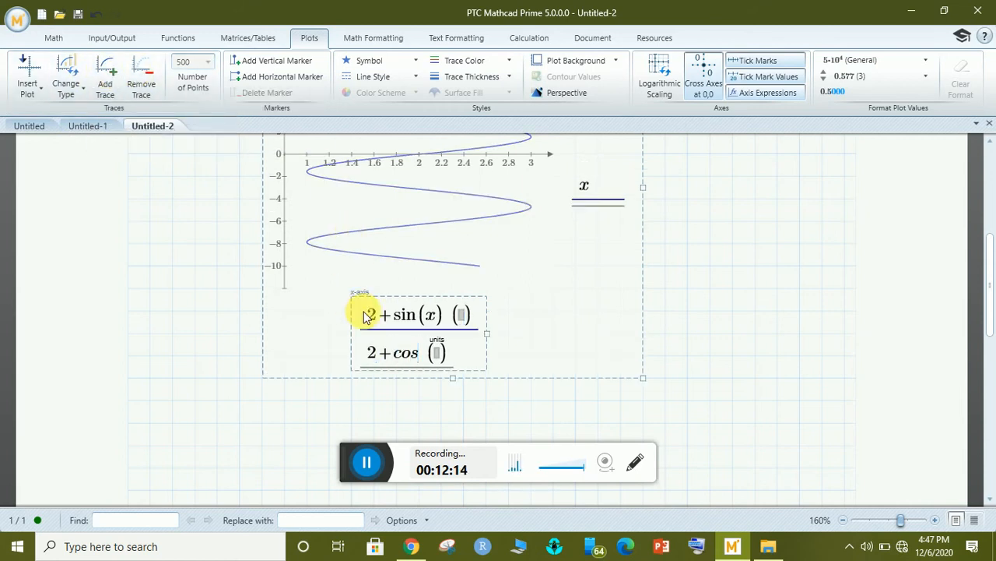
{"action": "type", "text": "x"}
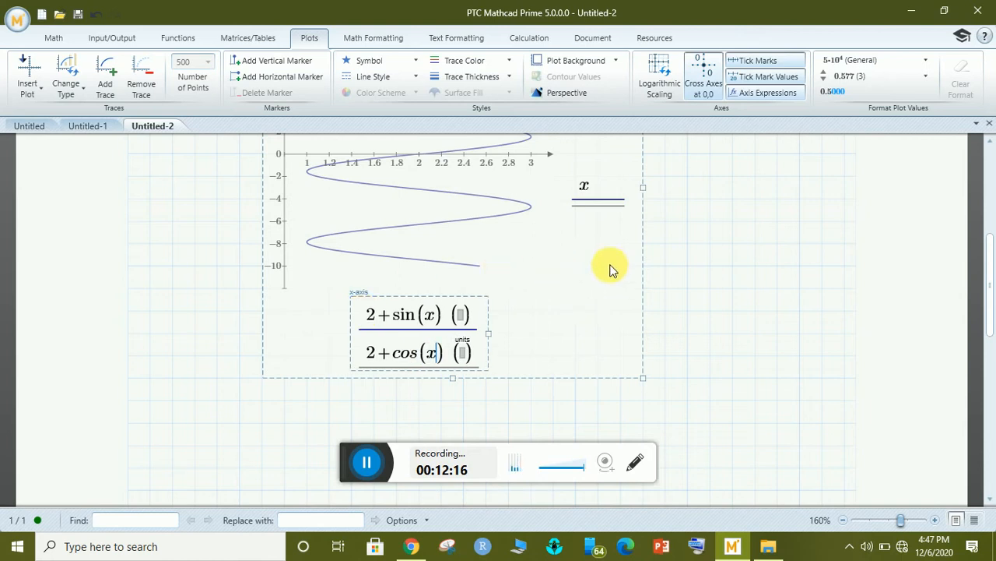
{"action": "left_click", "coordinate": [708, 264]}
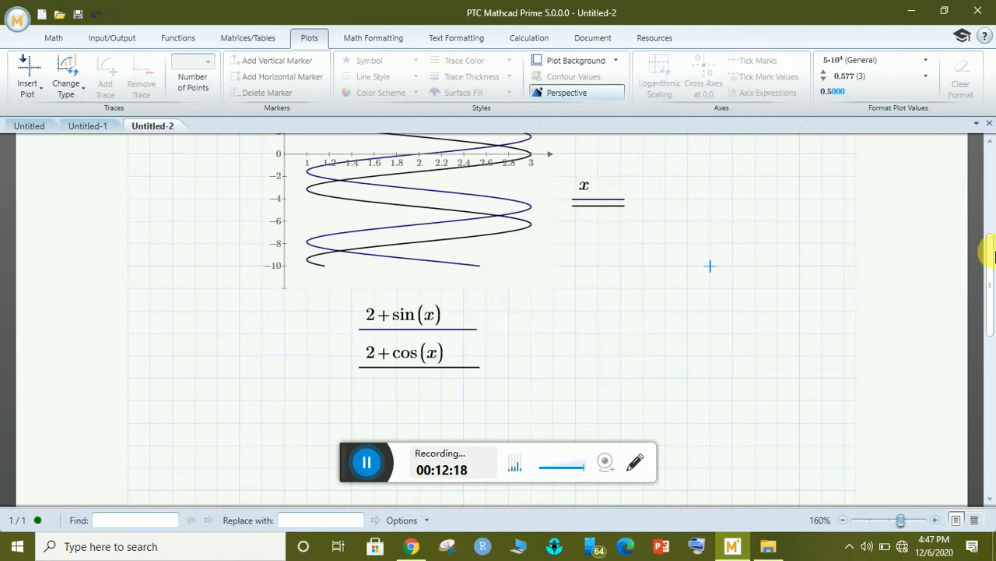
{"action": "left_click_drag", "start_coordinate": [991, 259], "coordinate": [992, 223]}
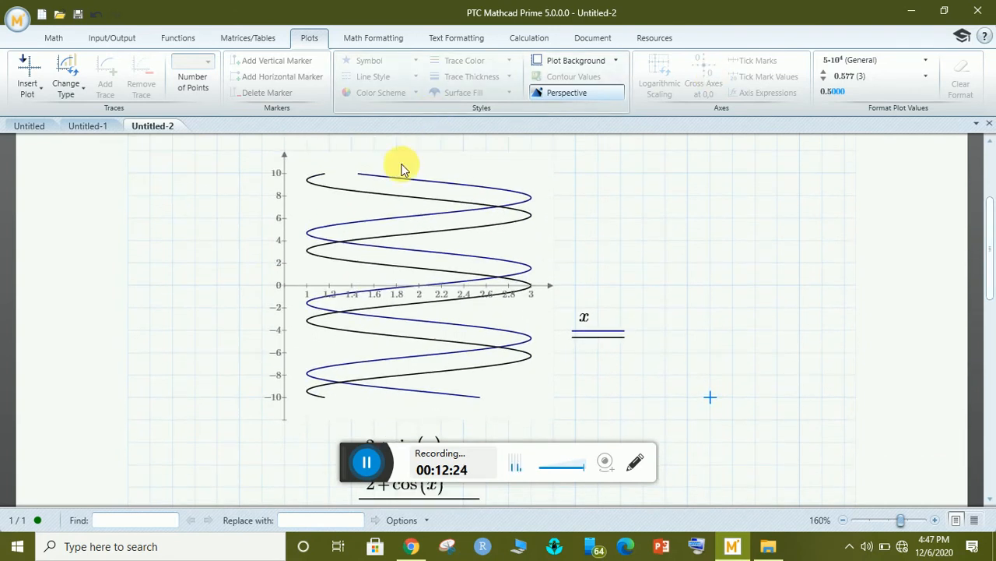
{"action": "left_click", "coordinate": [358, 194]}
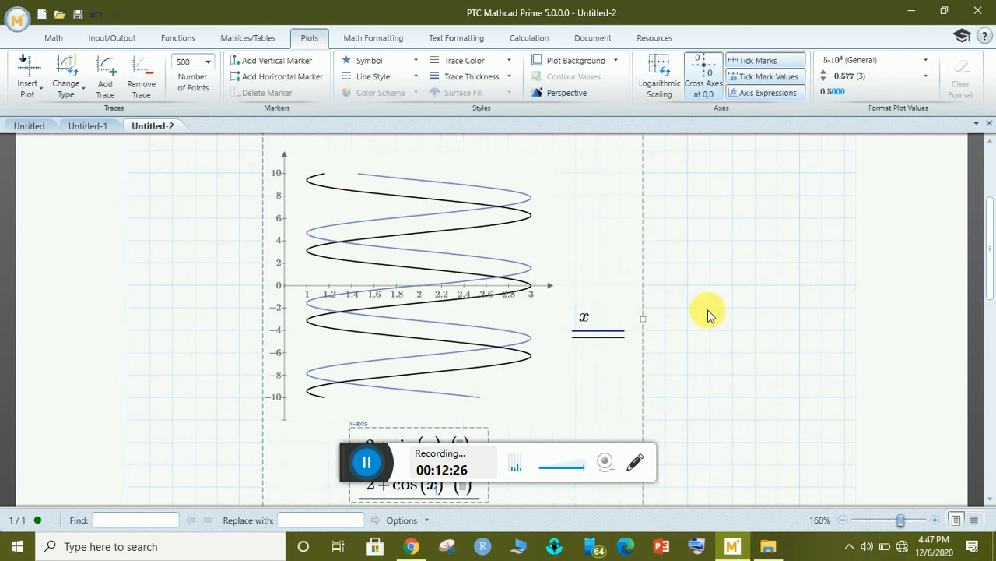
Show the marker symbol choices from the Symbol dropdown in the Styles group.
{"action": "left_click_drag", "start_coordinate": [988, 225], "coordinate": [990, 285]}
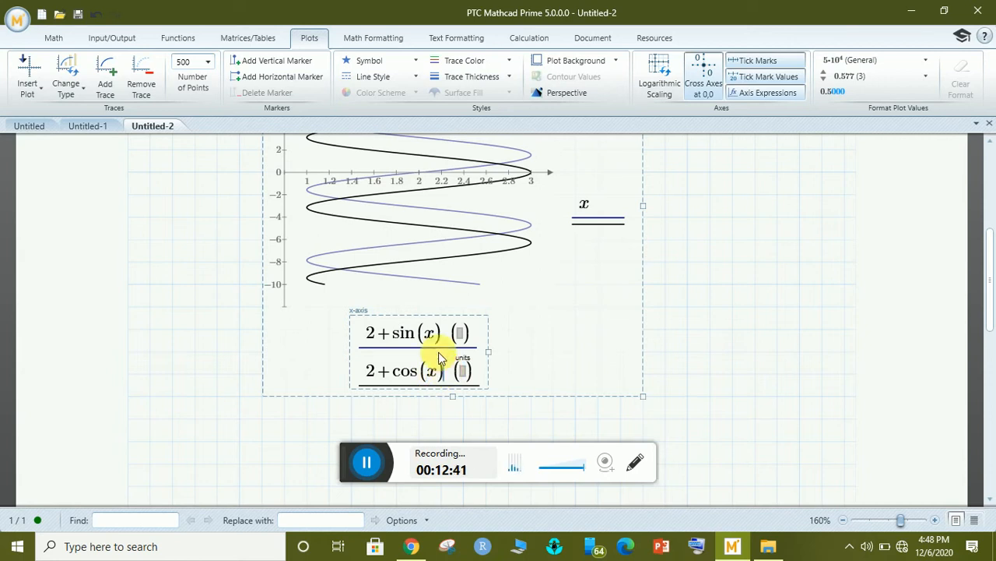
{"action": "left_click", "coordinate": [416, 62]}
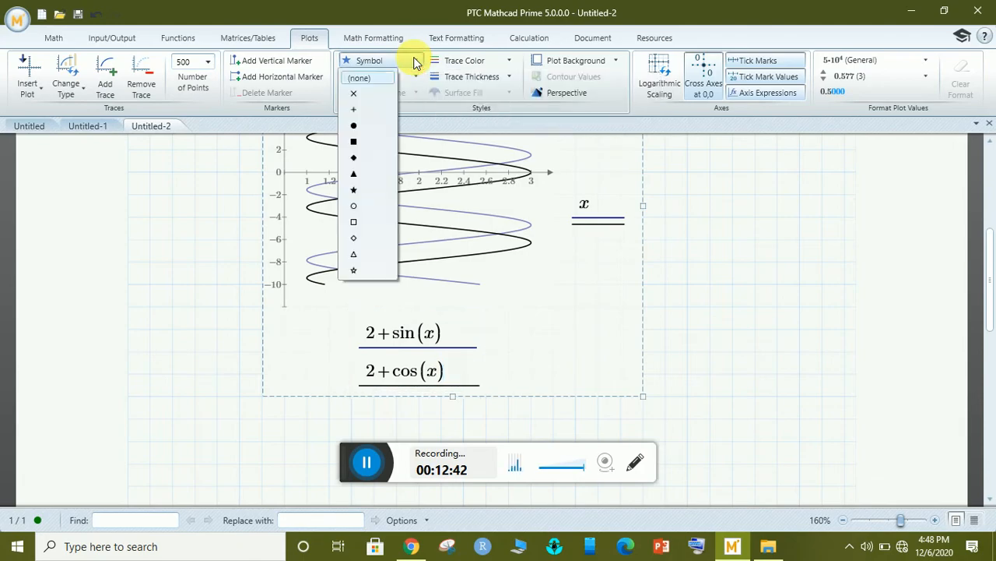
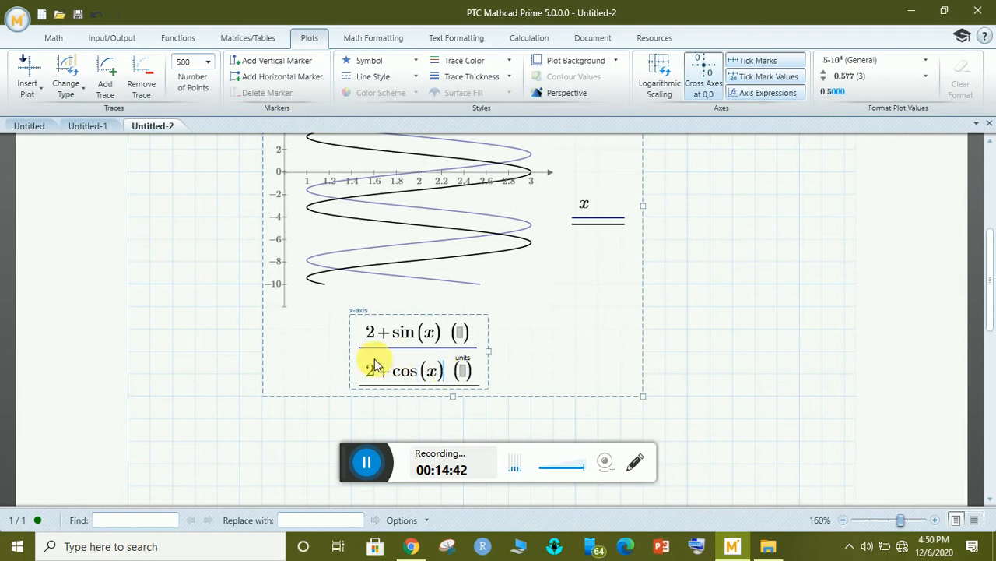
Try plus, filled square, filled star and hollow circle markers on the black curve.
{"action": "left_click", "coordinate": [397, 62]}
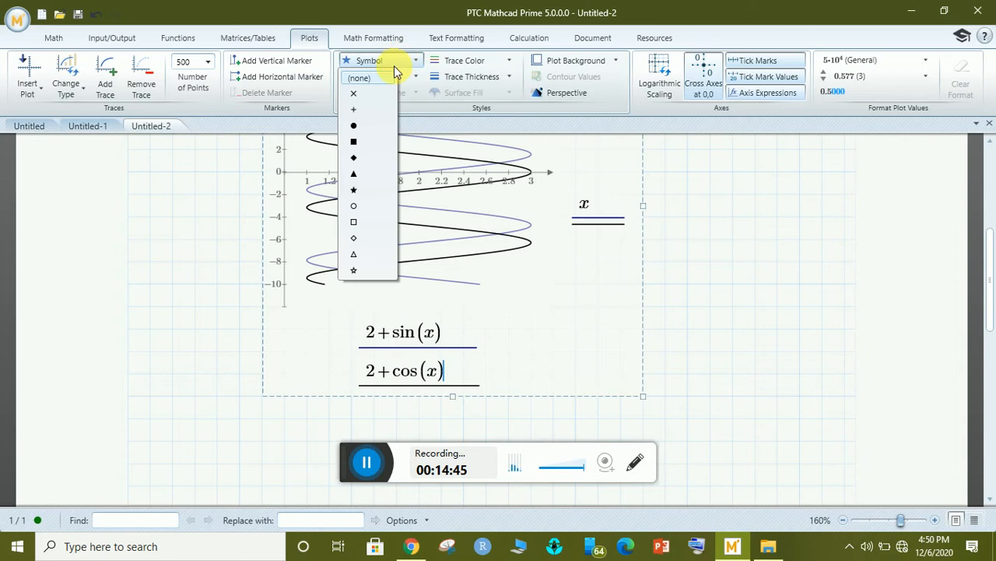
{"action": "left_click", "coordinate": [353, 111]}
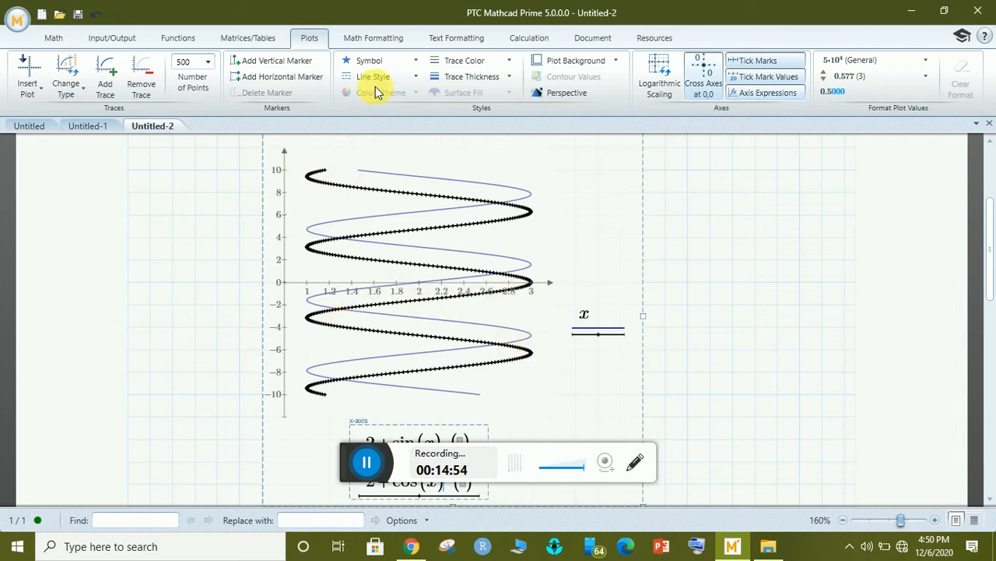
{"action": "left_click", "coordinate": [388, 62]}
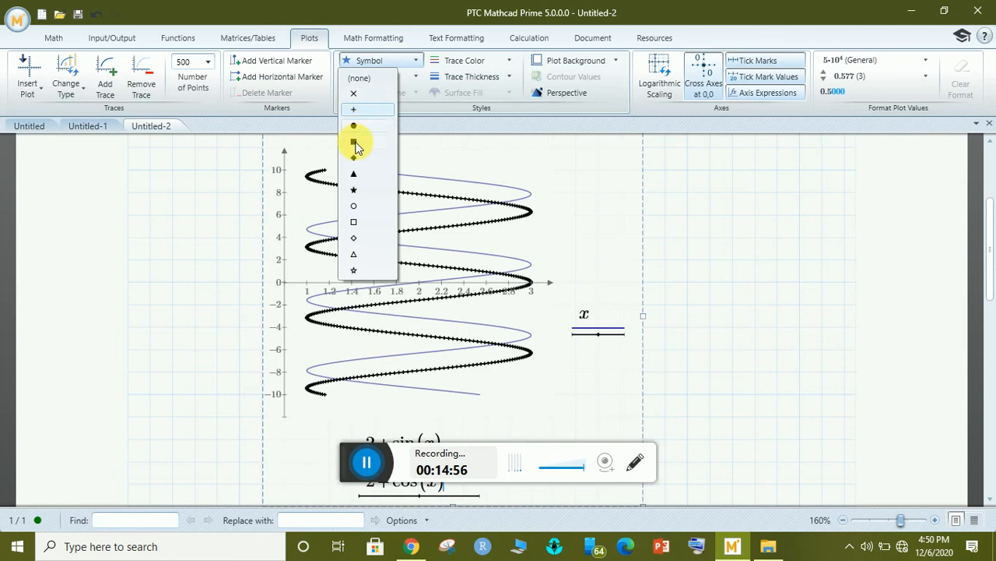
{"action": "left_click", "coordinate": [355, 145]}
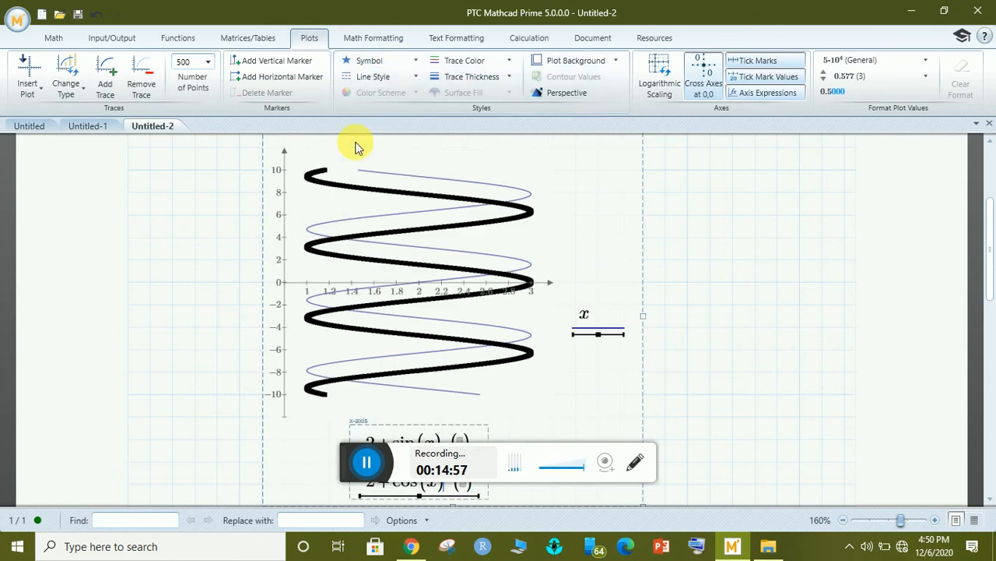
{"action": "left_click", "coordinate": [366, 61]}
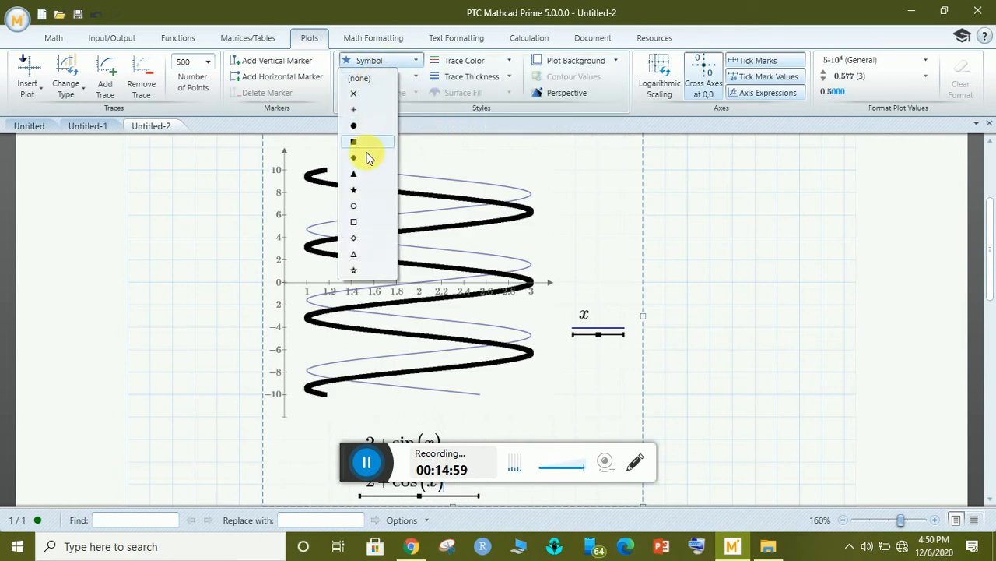
{"action": "left_click", "coordinate": [355, 194]}
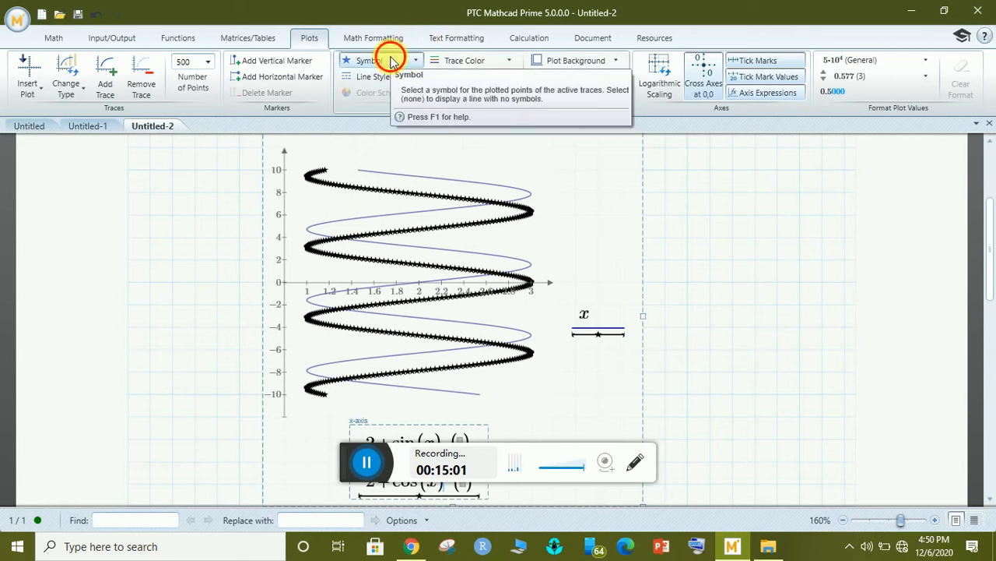
{"action": "left_click", "coordinate": [388, 59]}
{"action": "left_click", "coordinate": [358, 207]}
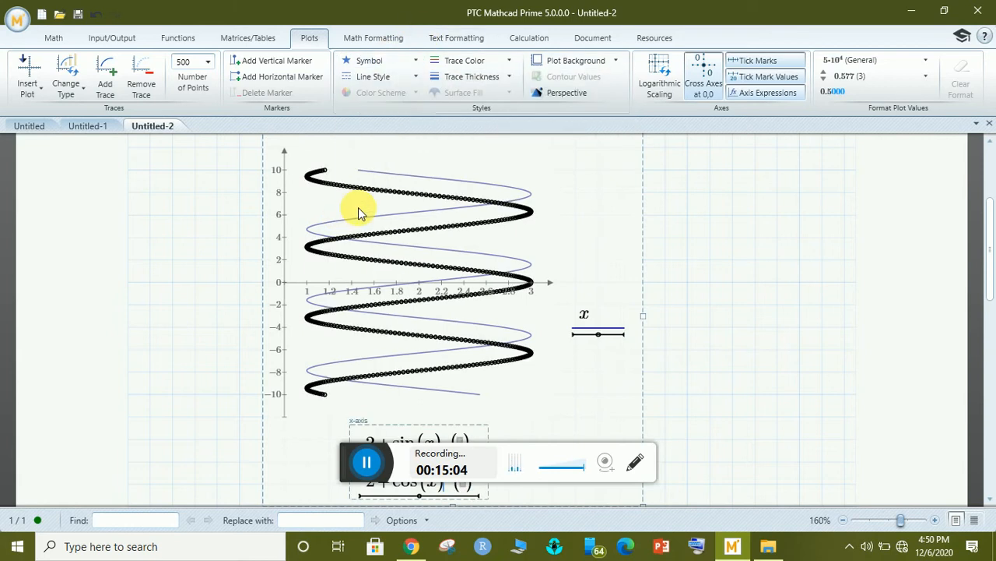
Try hollow triangle and cross markers, then set the black curve's symbol to (none).
{"action": "left_click", "coordinate": [397, 60]}
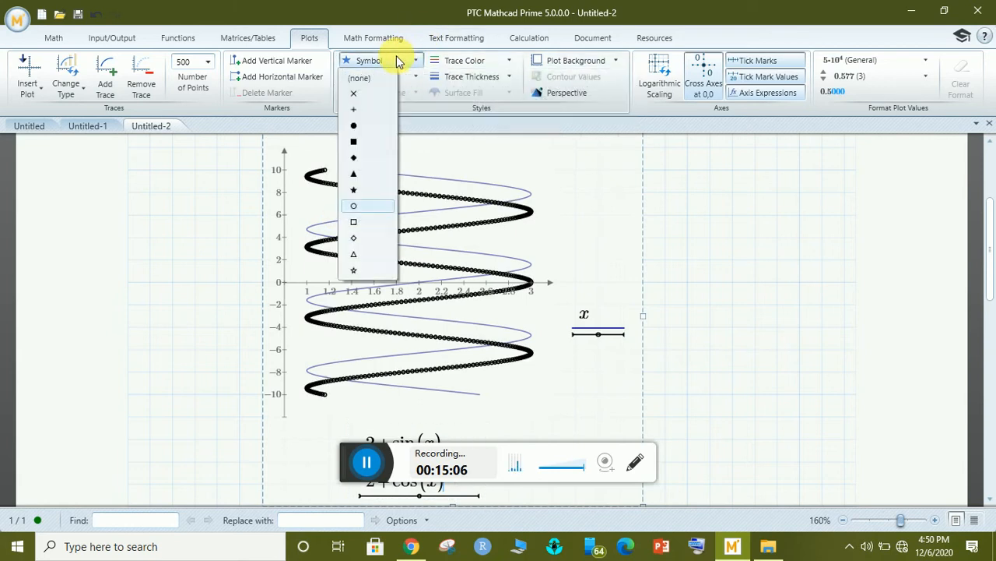
{"action": "left_click", "coordinate": [354, 254]}
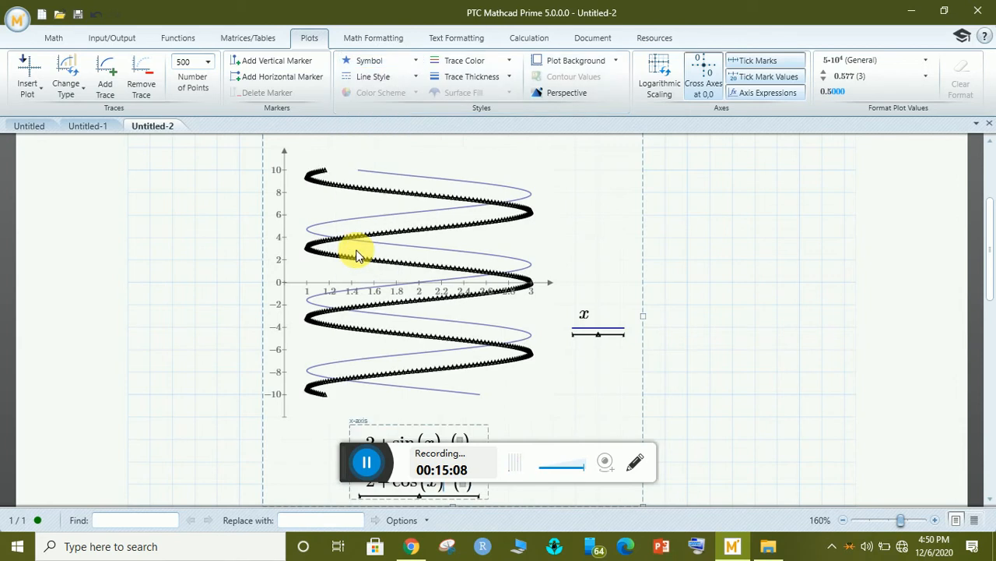
{"action": "left_click", "coordinate": [382, 62]}
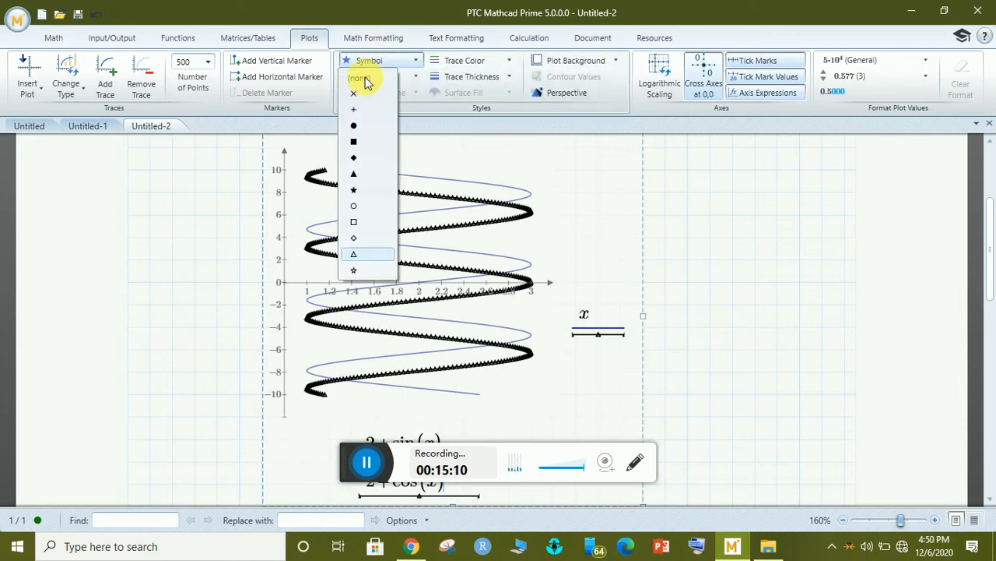
{"action": "left_click", "coordinate": [358, 91]}
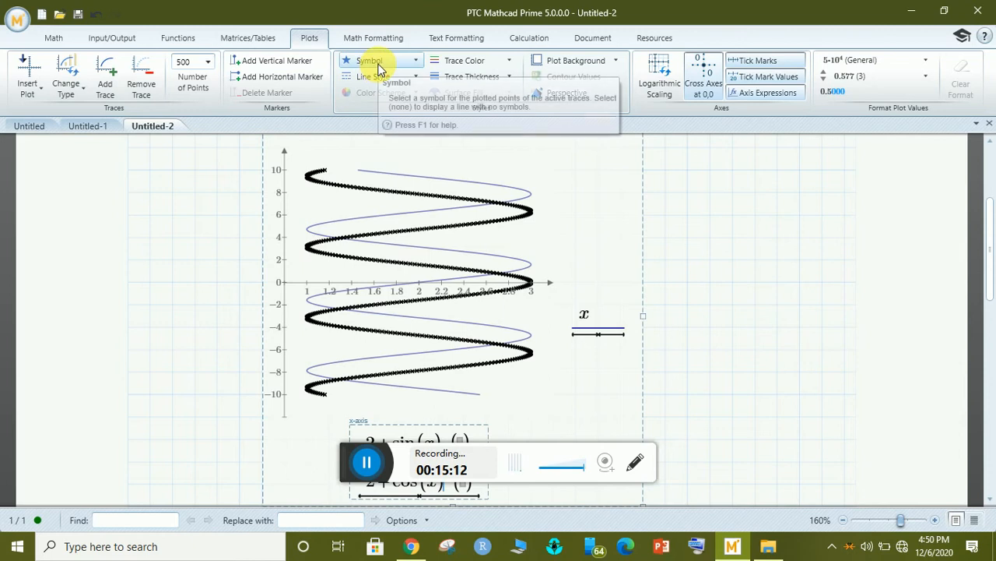
{"action": "left_click", "coordinate": [378, 62]}
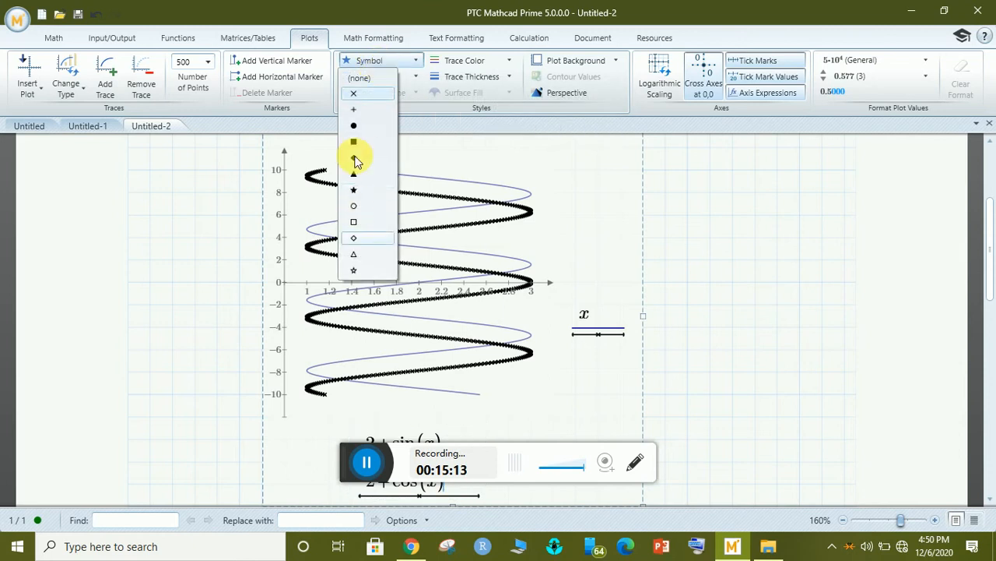
{"action": "left_click", "coordinate": [361, 78]}
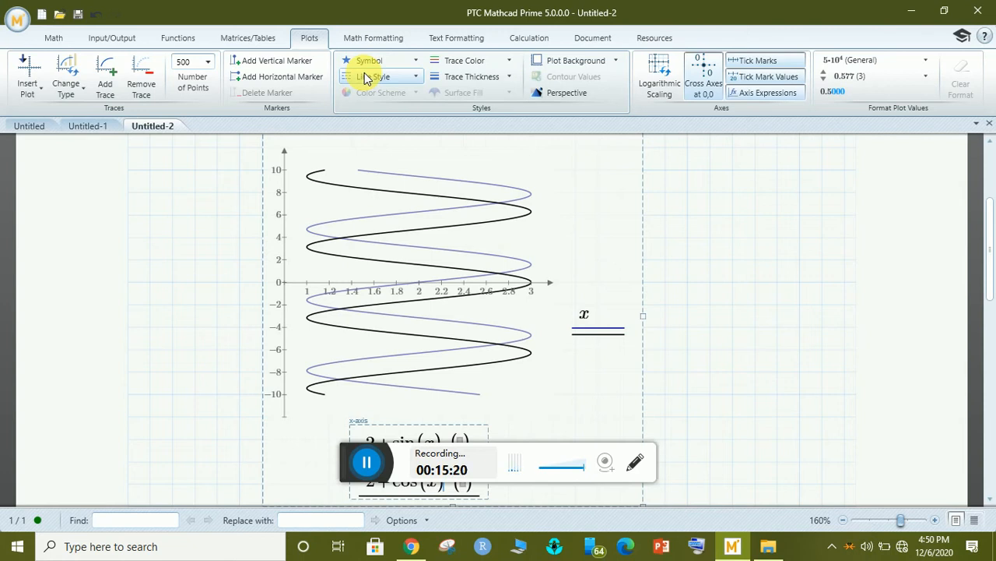
Change the black curve's line style from dotted to dashed.
{"action": "left_click", "coordinate": [367, 77]}
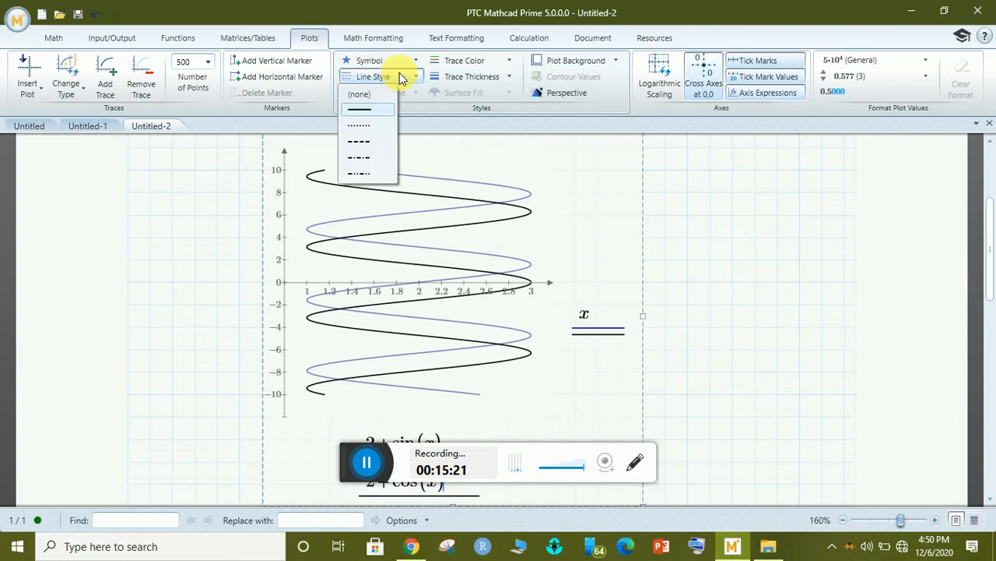
{"action": "left_click", "coordinate": [362, 130]}
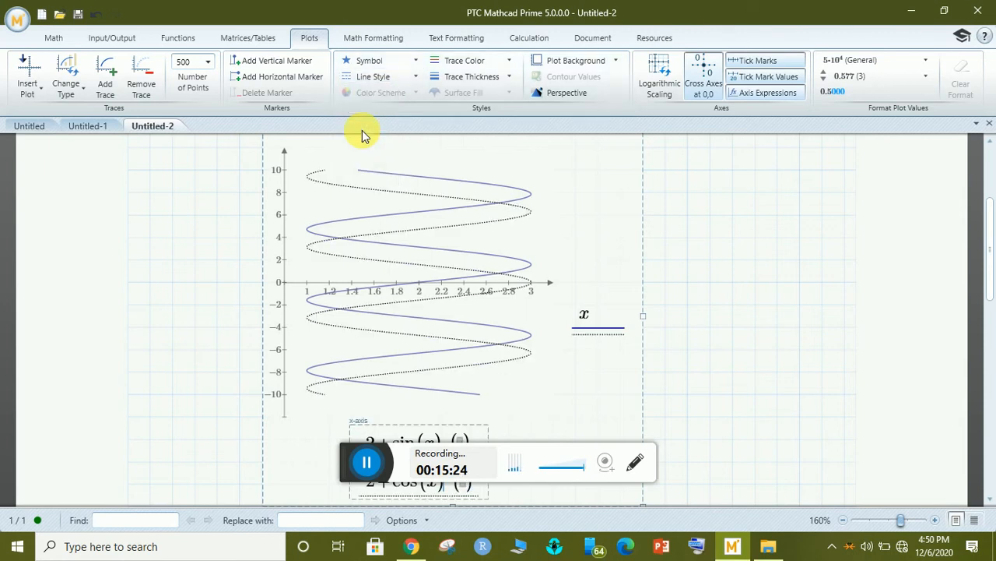
{"action": "left_click", "coordinate": [407, 79]}
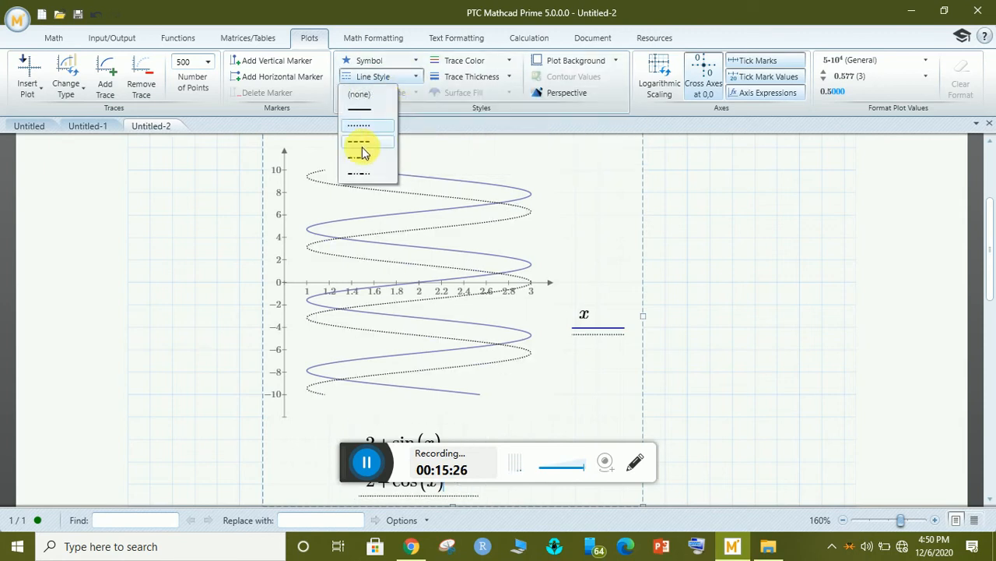
{"action": "left_click", "coordinate": [362, 146]}
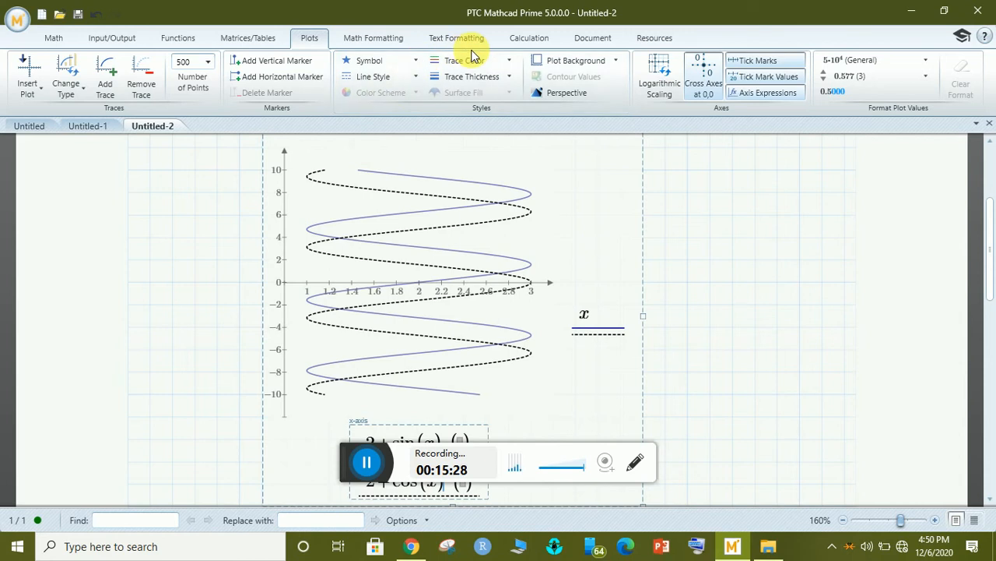
Colour the dashed curve orange, after briefly trying red.
{"action": "left_click", "coordinate": [489, 61]}
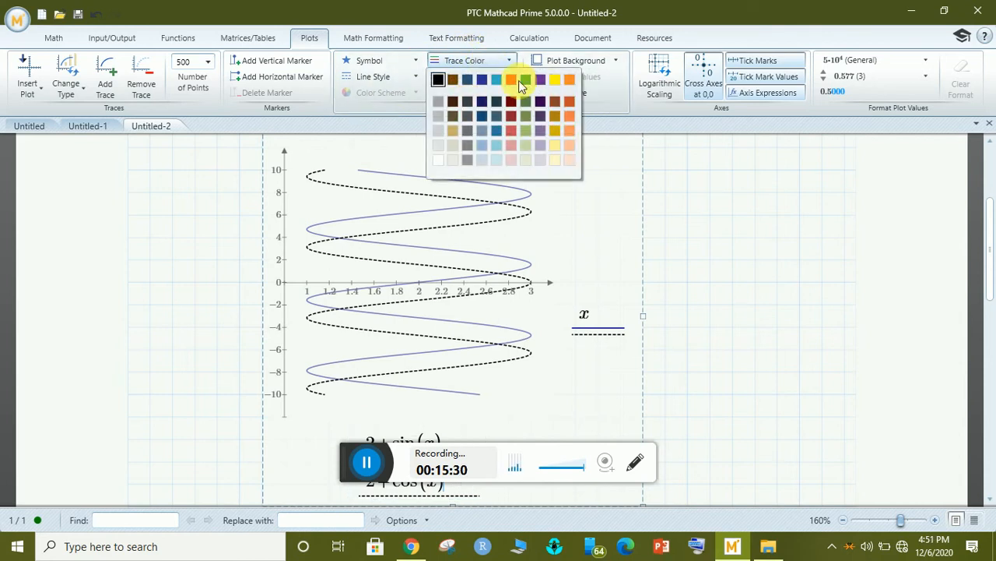
{"action": "left_click", "coordinate": [511, 102]}
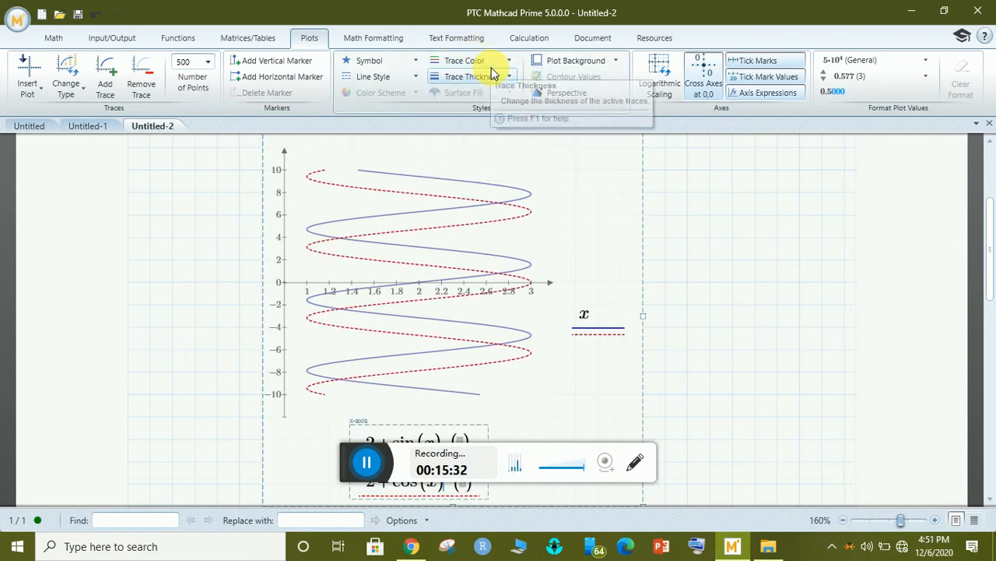
{"action": "left_click", "coordinate": [490, 62]}
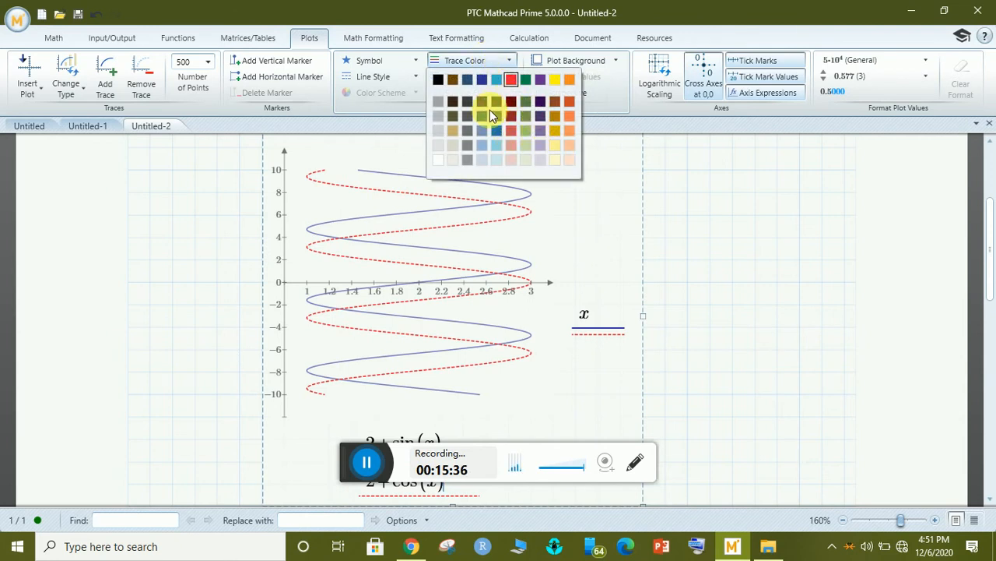
{"action": "left_click", "coordinate": [572, 83]}
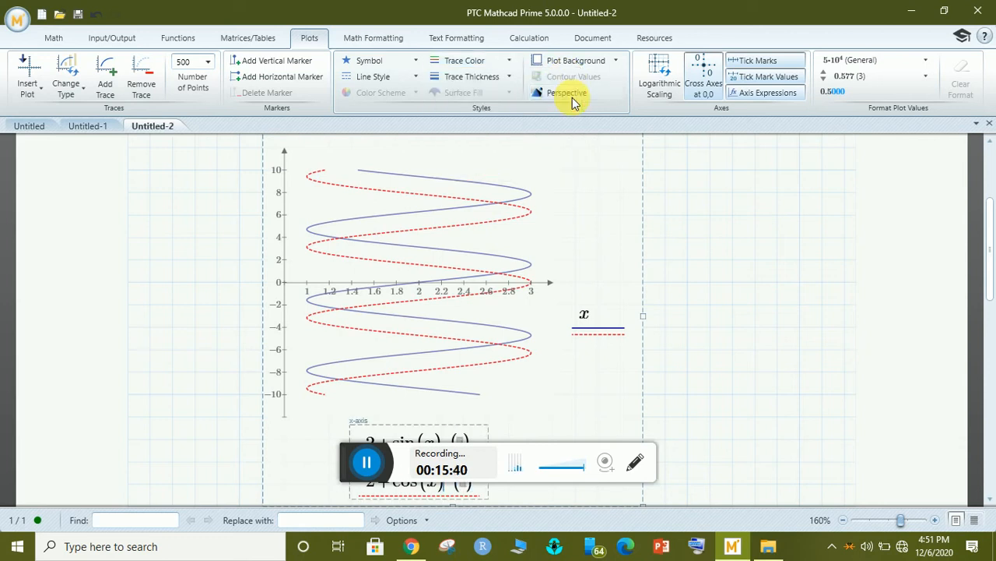
Try thicker trace widths, then set the dashed curve back to a thin line.
{"action": "left_click", "coordinate": [481, 81]}
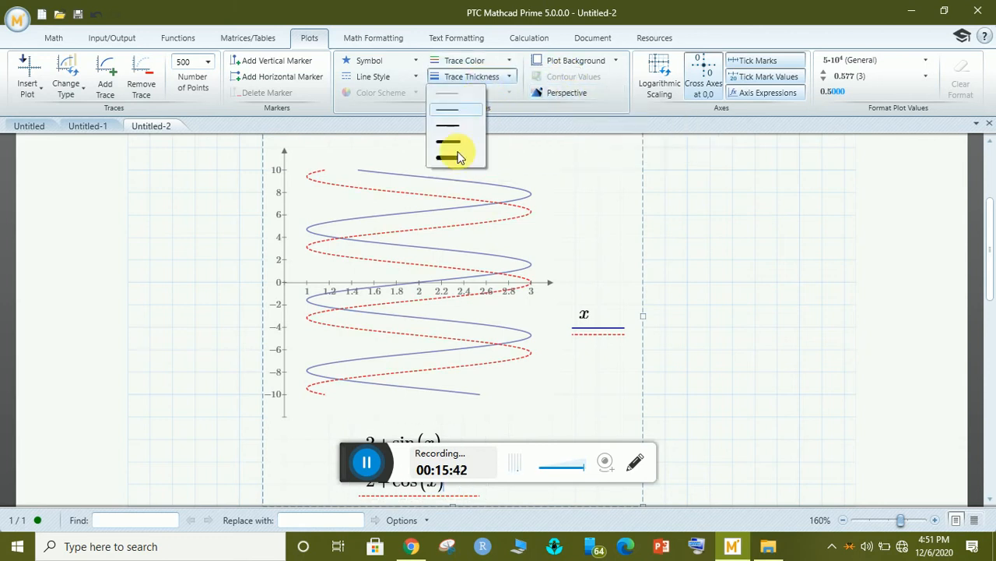
{"action": "left_click", "coordinate": [449, 143]}
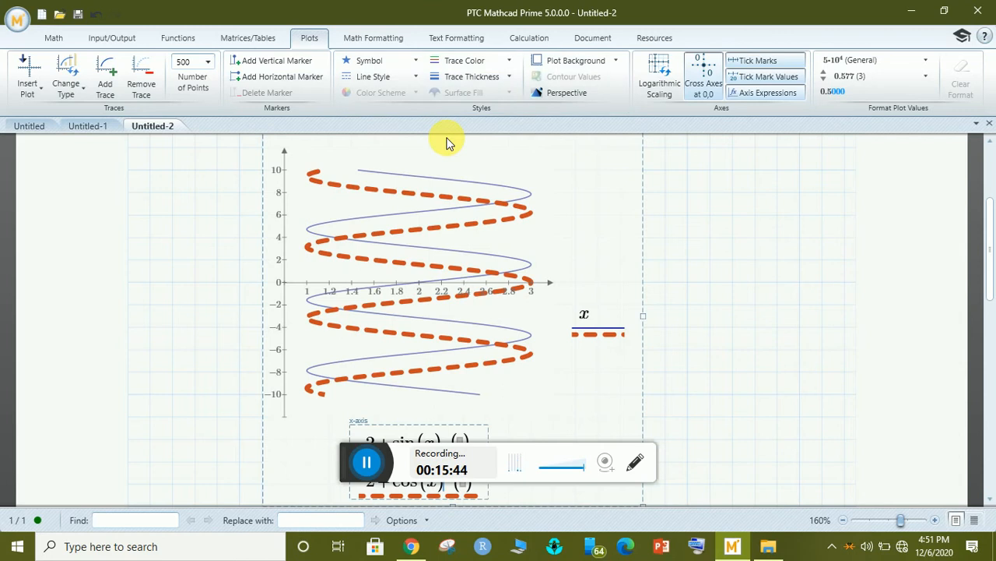
{"action": "left_click", "coordinate": [487, 78]}
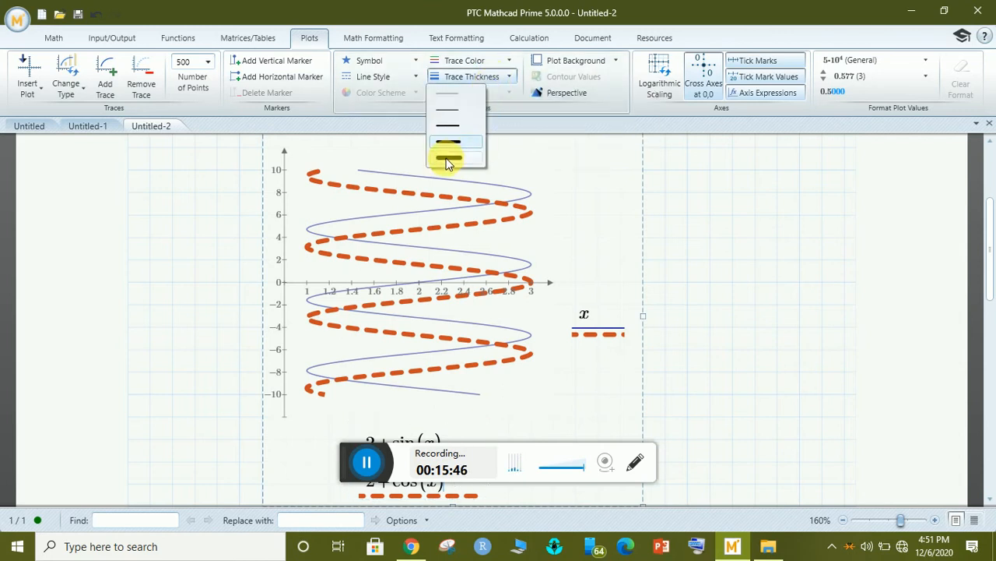
{"action": "left_click", "coordinate": [448, 158]}
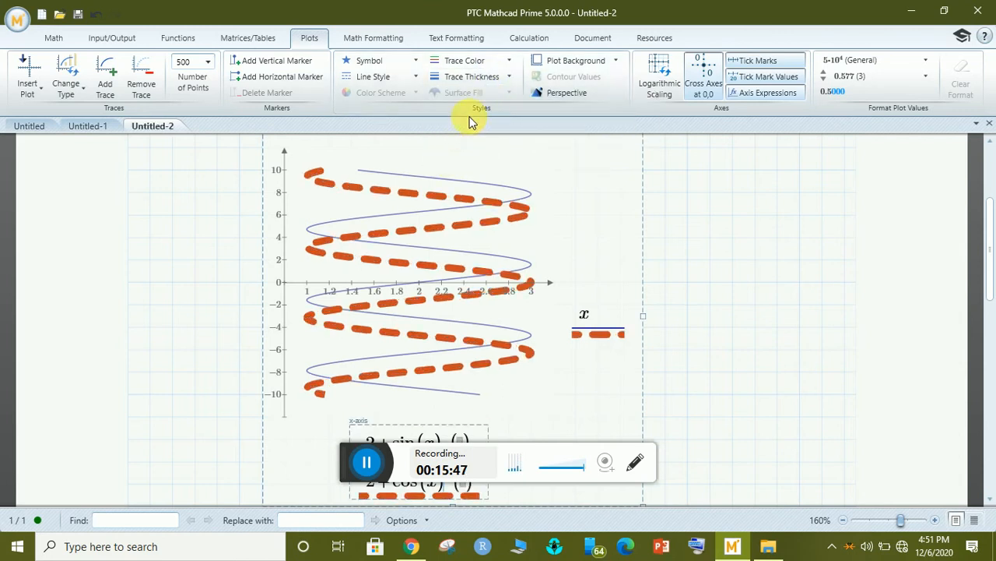
{"action": "left_click", "coordinate": [496, 81]}
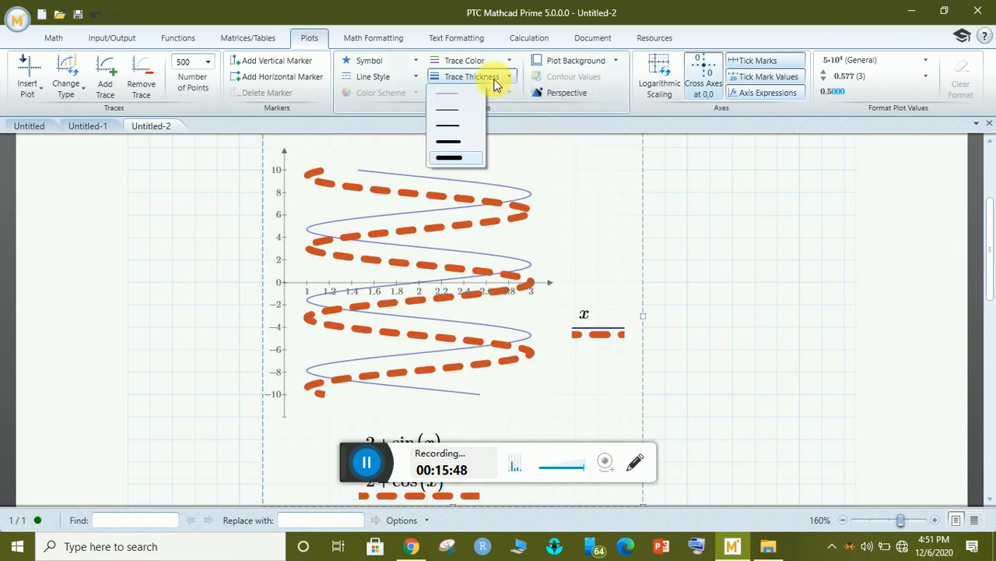
{"action": "left_click", "coordinate": [446, 130]}
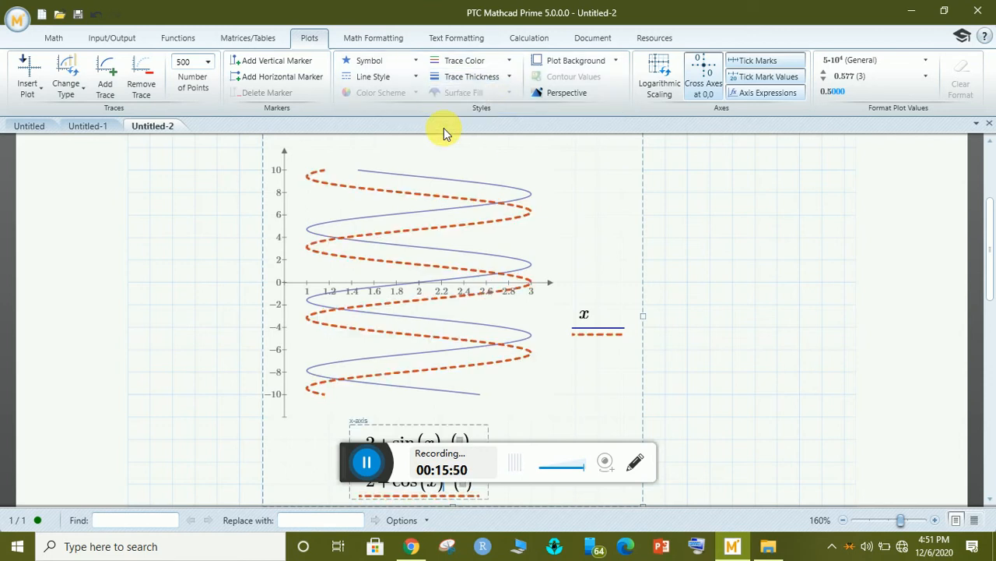
{"action": "left_click", "coordinate": [459, 76]}
{"action": "left_click", "coordinate": [459, 75]}
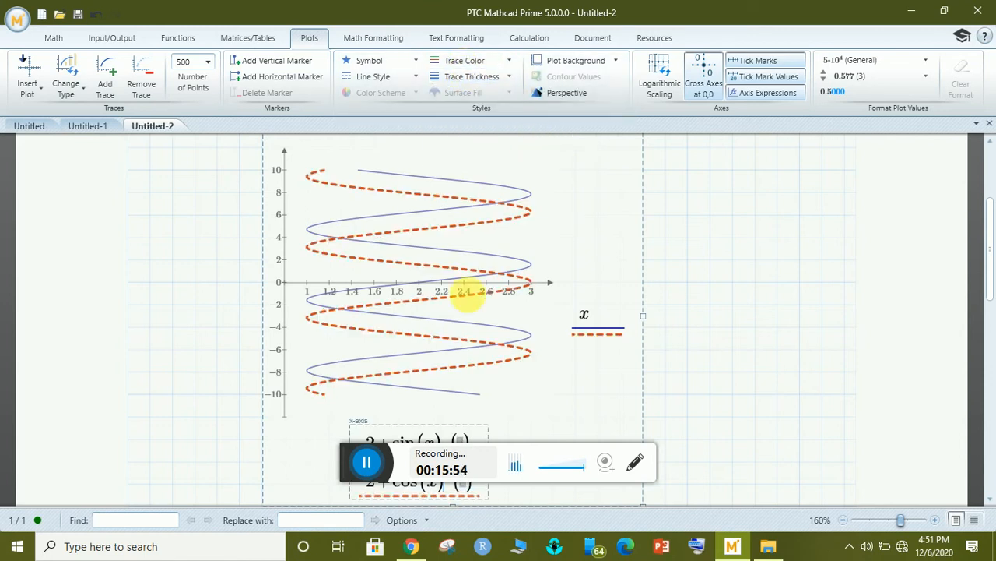
{"action": "mouse_move", "coordinate": [990, 228]}
{"action": "left_mouse_down"}
{"action": "mouse_move", "coordinate": [990, 257]}
{"action": "mouse_move", "coordinate": [990, 231]}
{"action": "left_mouse_up"}
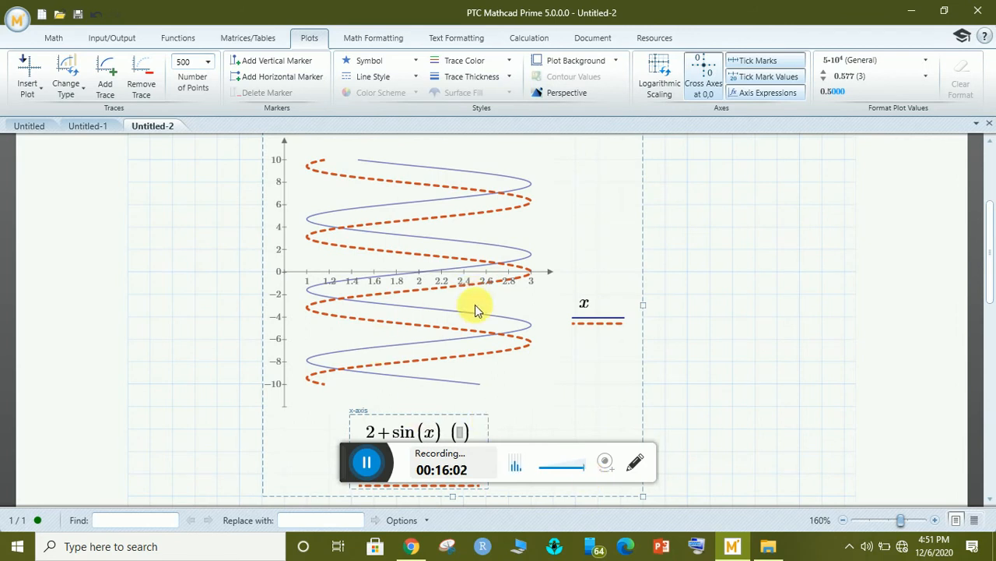
{"action": "left_click_drag", "start_coordinate": [991, 231], "coordinate": [990, 271]}
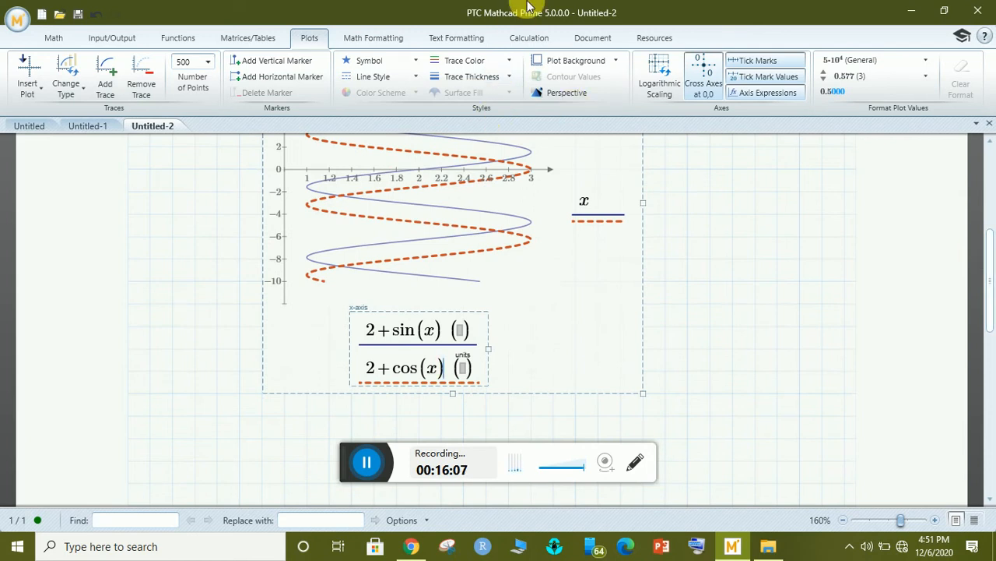
{"action": "left_click", "coordinate": [659, 66]}
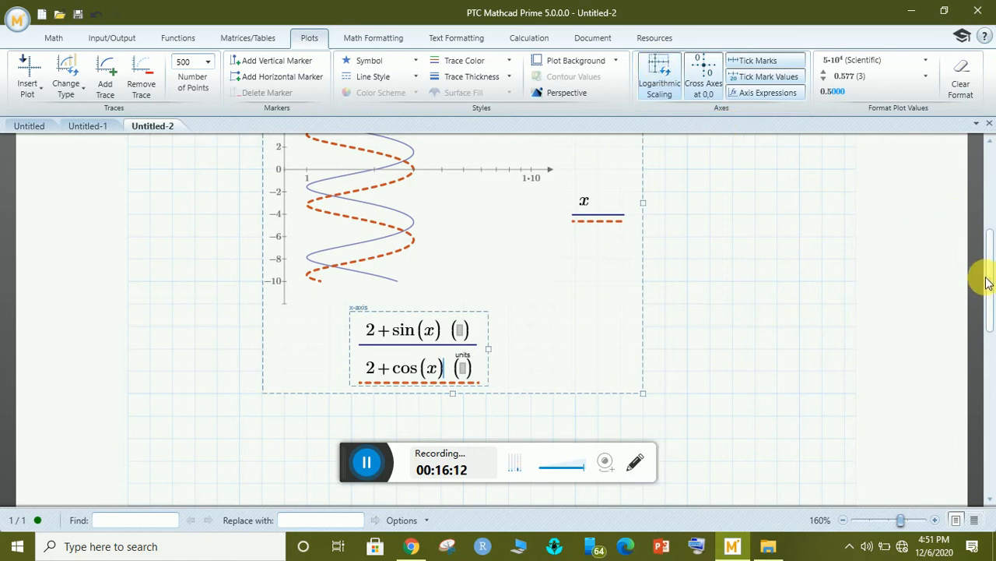
{"action": "left_click_drag", "start_coordinate": [987, 278], "coordinate": [988, 216]}
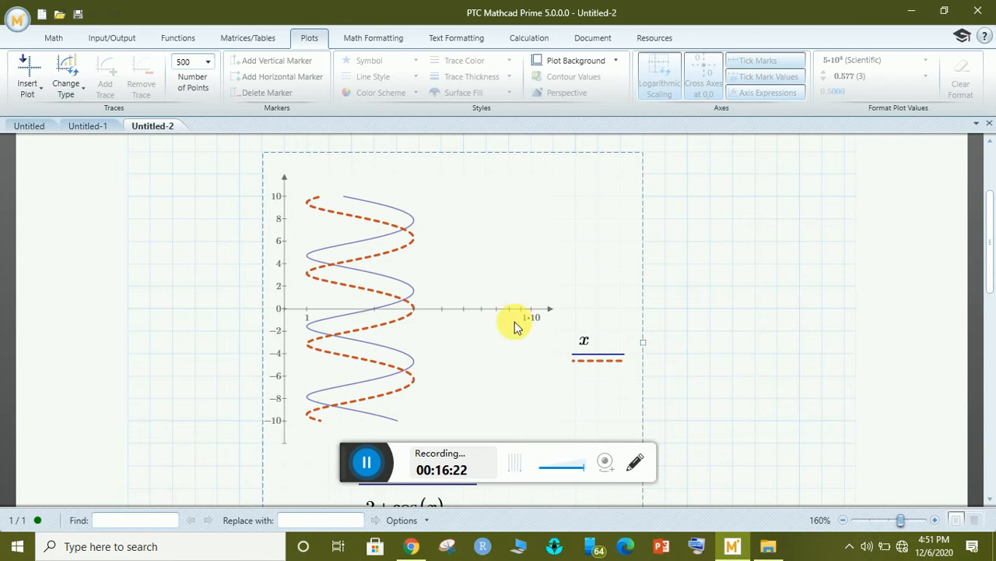
{"action": "left_click", "coordinate": [705, 342]}
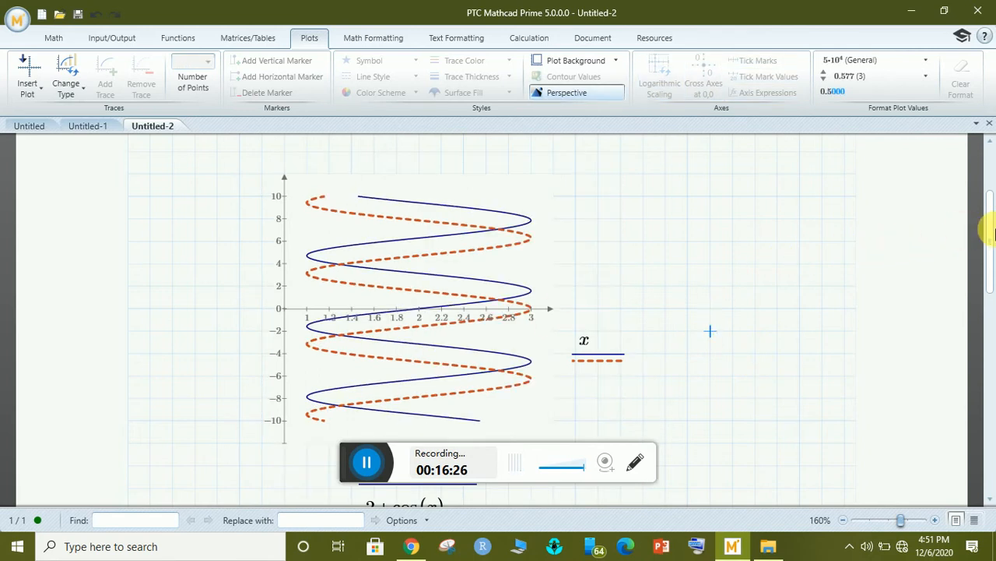
{"action": "left_click", "coordinate": [436, 246]}
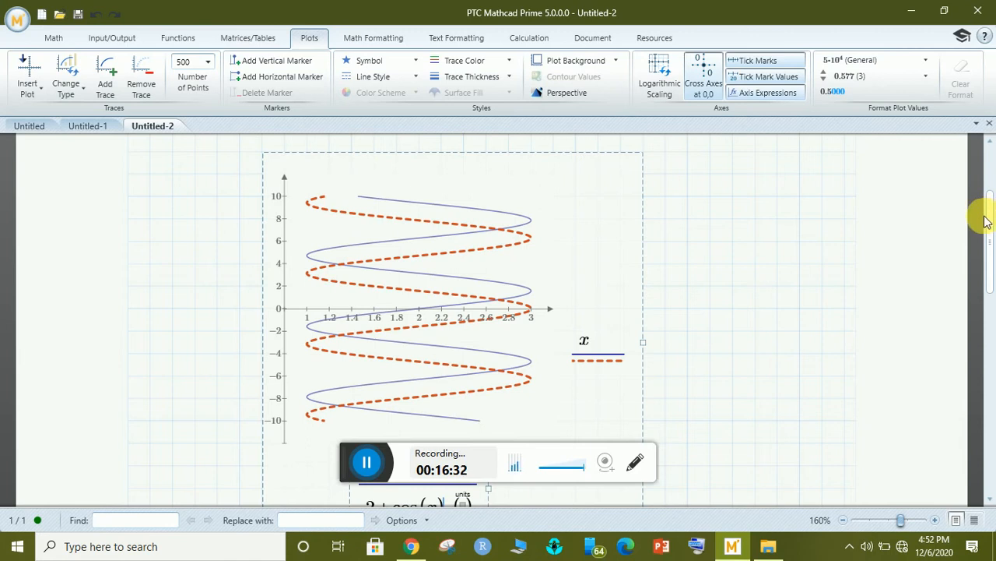
{"action": "left_click_drag", "start_coordinate": [993, 224], "coordinate": [992, 257]}
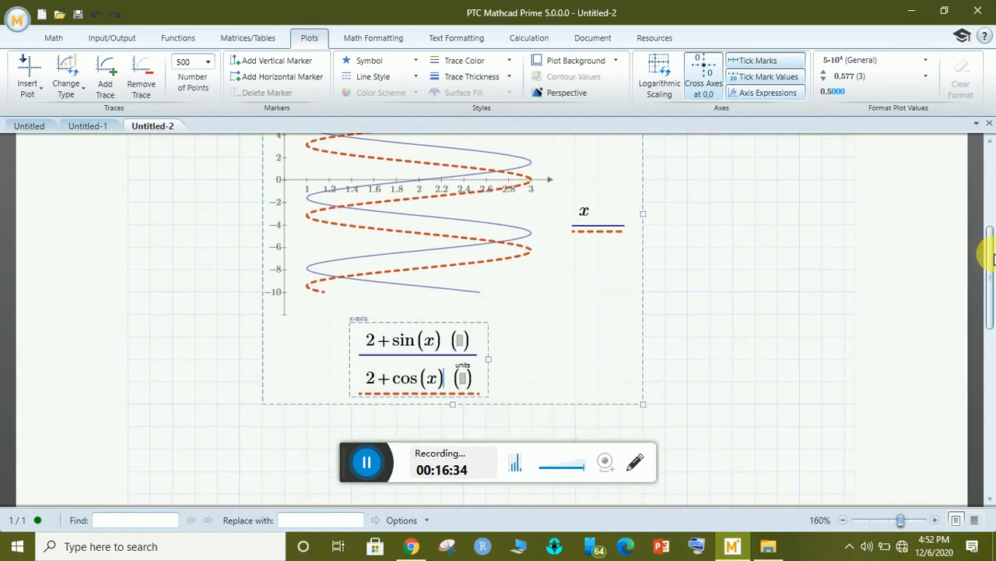
{"action": "left_click", "coordinate": [441, 345]}
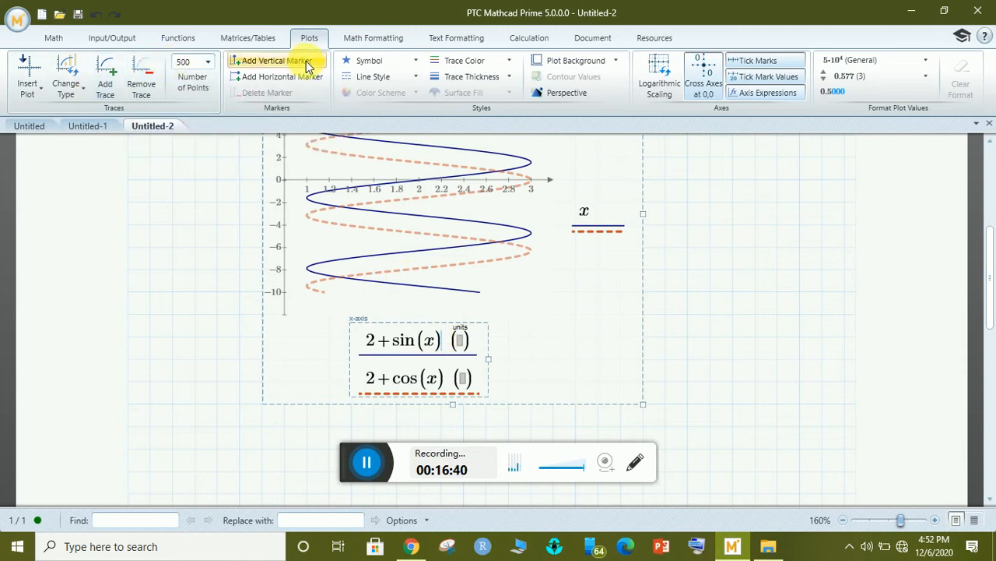
Try plus-sign and hollow-circle markers on the 2+sin(x) trace.
{"action": "left_click", "coordinate": [406, 67]}
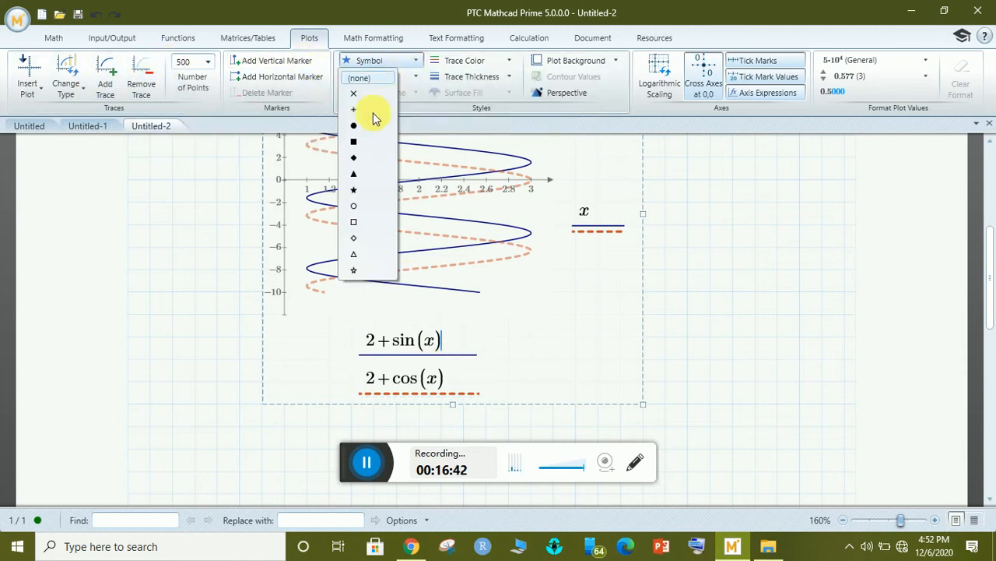
{"action": "left_click", "coordinate": [355, 115]}
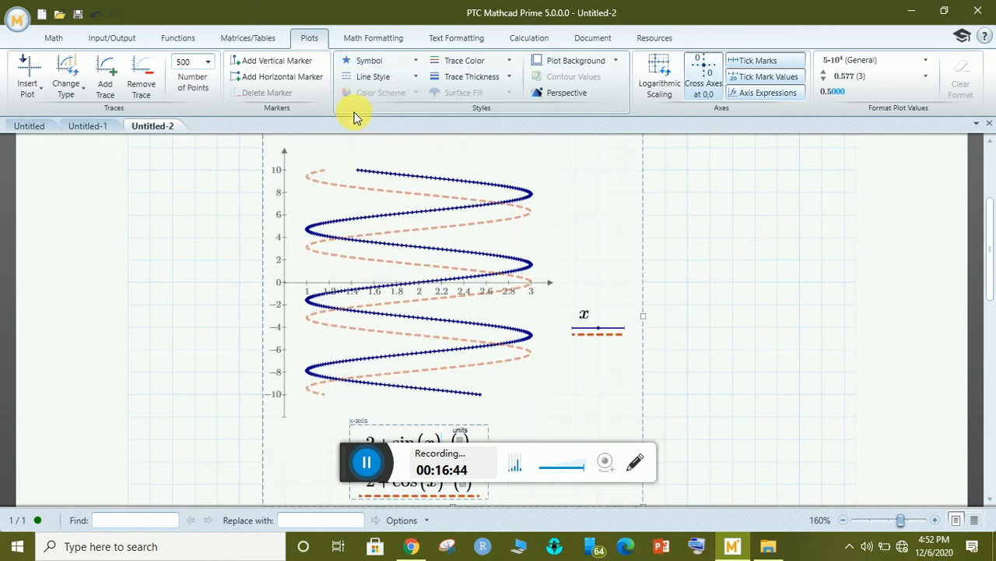
{"action": "left_click", "coordinate": [394, 61]}
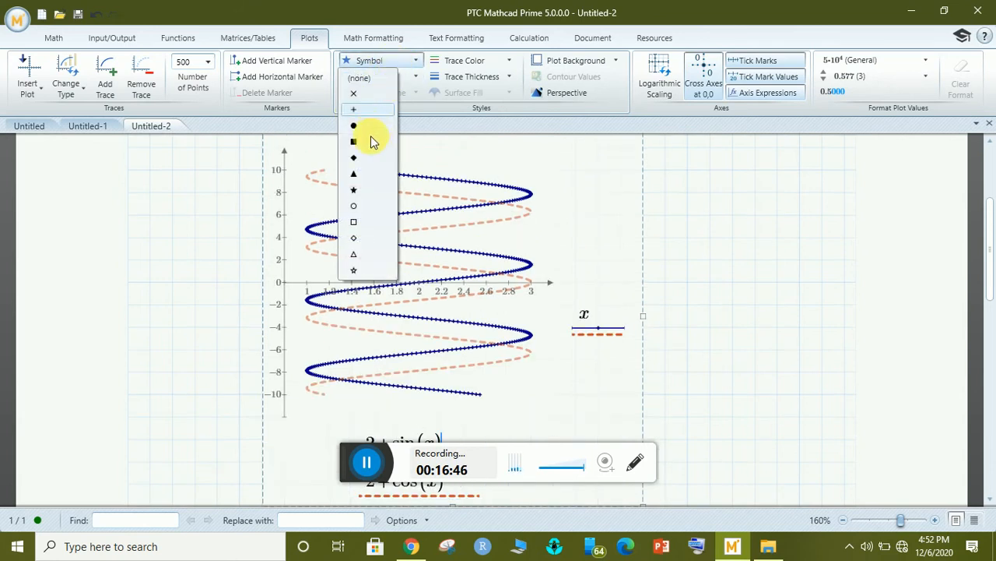
{"action": "left_click", "coordinate": [354, 207]}
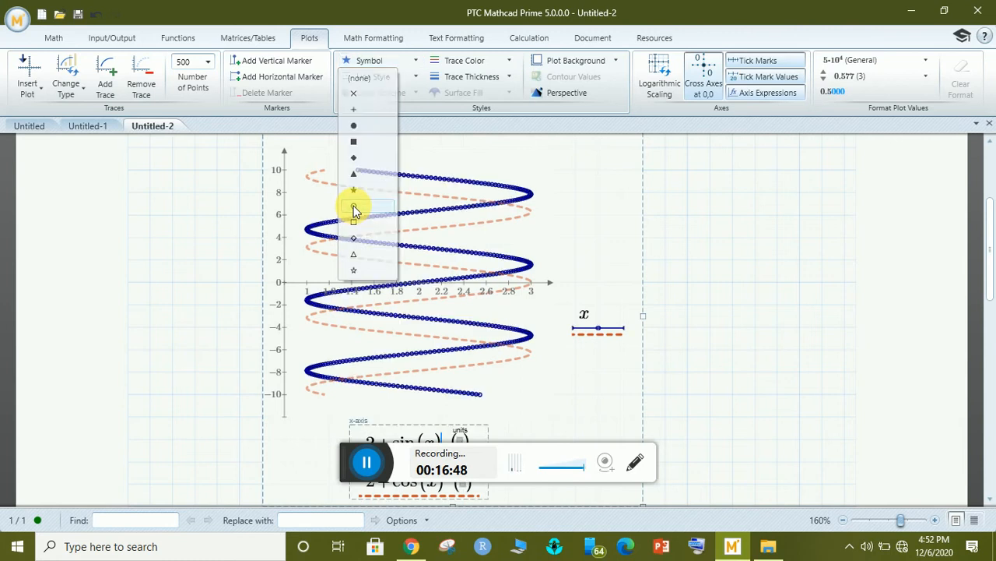
Colour the 2+sin(x) trace bright red, after trying dark red.
{"action": "left_click", "coordinate": [482, 67]}
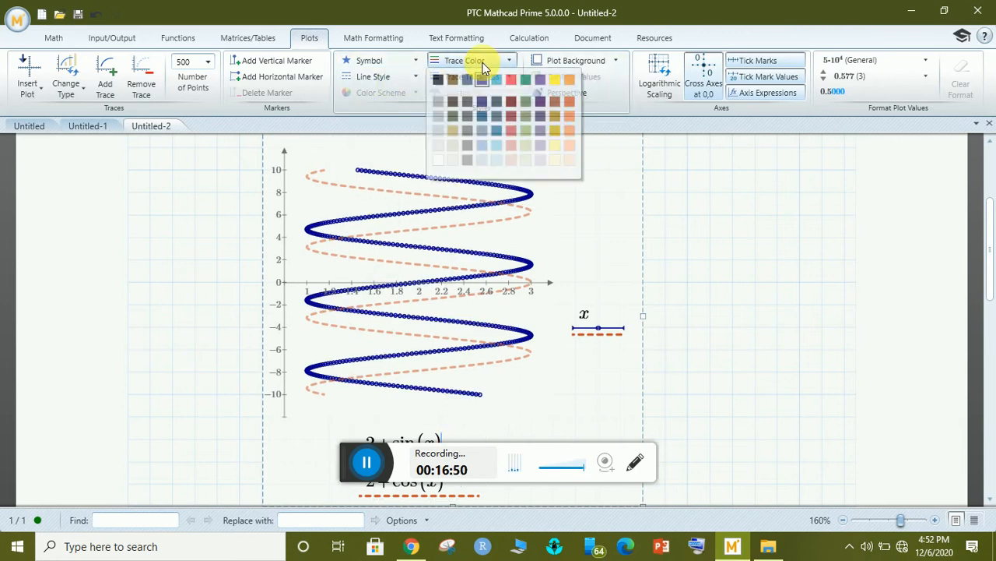
{"action": "left_click", "coordinate": [509, 116]}
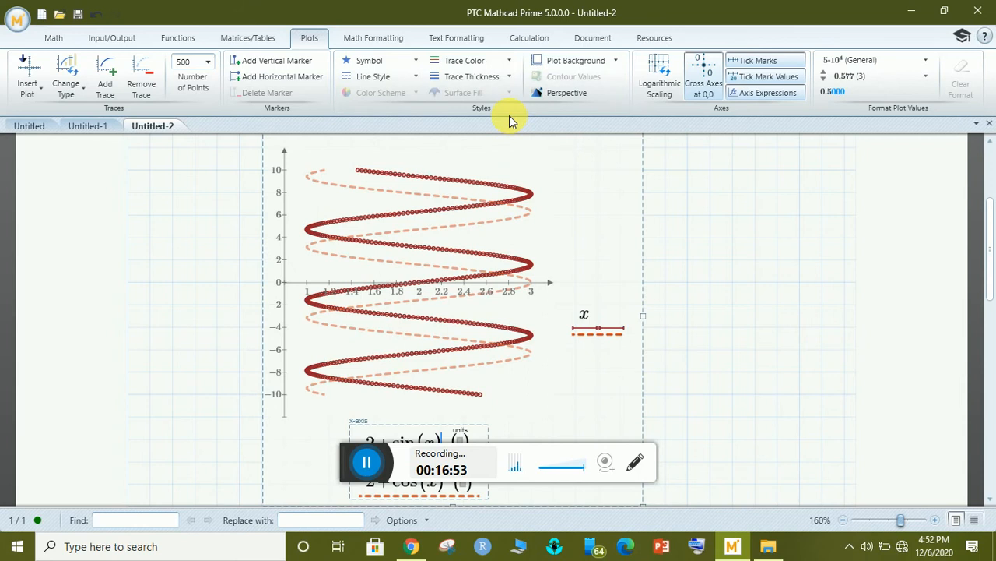
{"action": "left_click", "coordinate": [496, 66]}
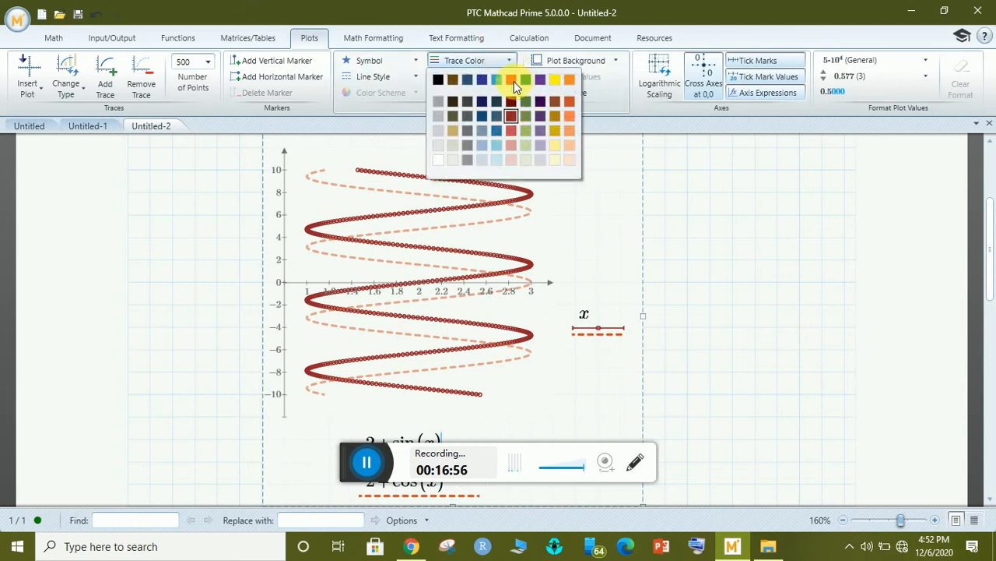
{"action": "left_click", "coordinate": [514, 81]}
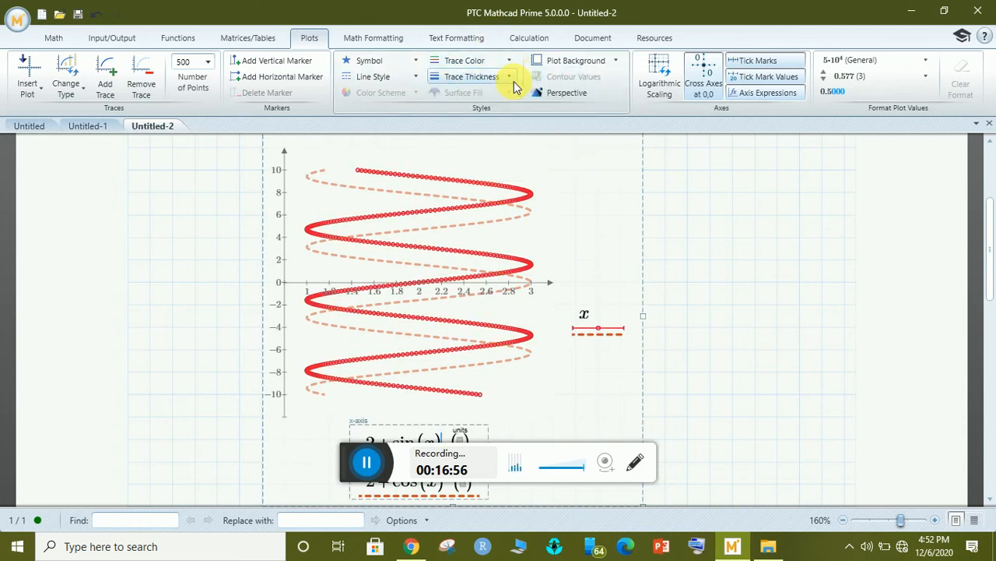
Make the sin trace a dotted line and set its symbol to (none).
{"action": "left_click", "coordinate": [371, 79]}
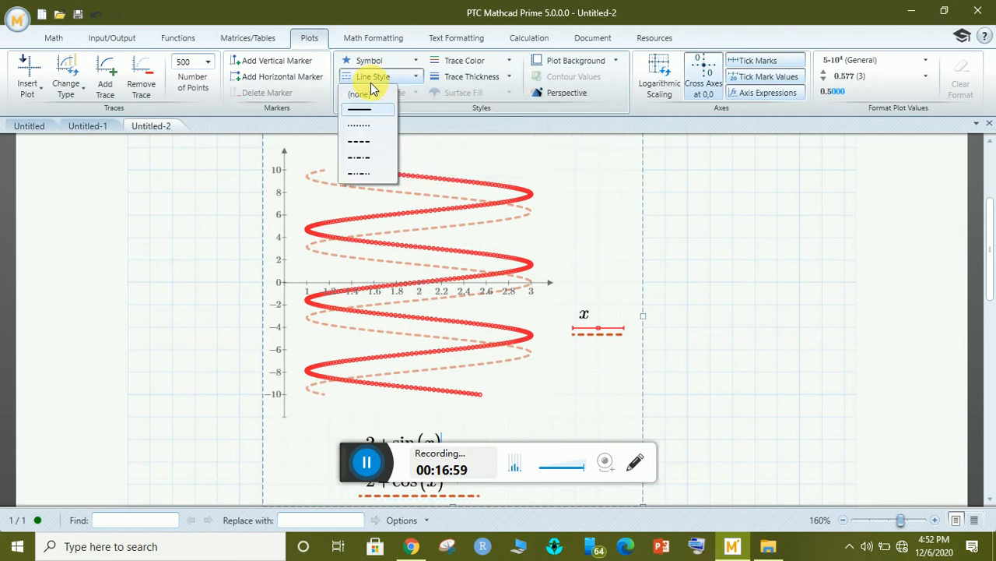
{"action": "left_click", "coordinate": [362, 125]}
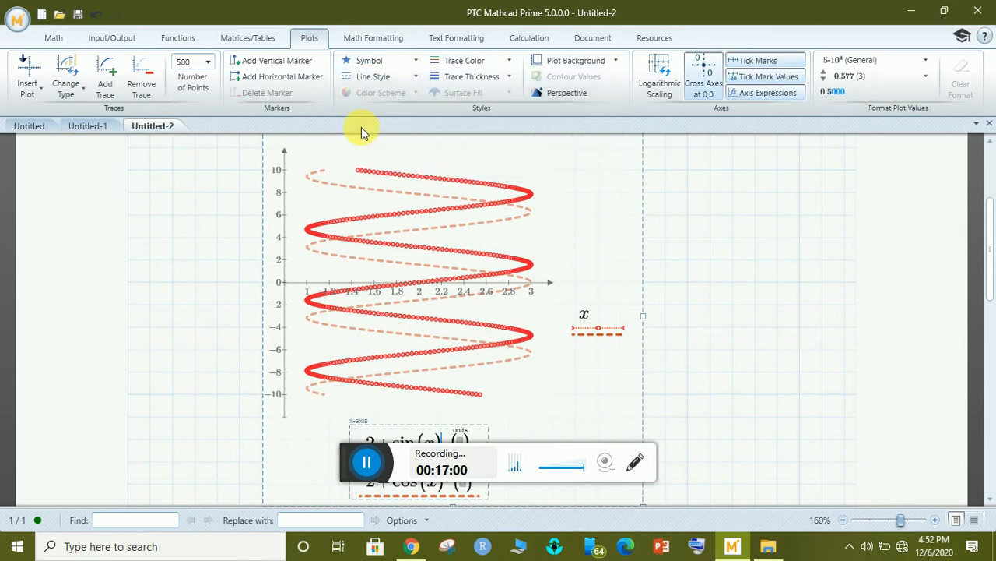
{"action": "left_click", "coordinate": [368, 62]}
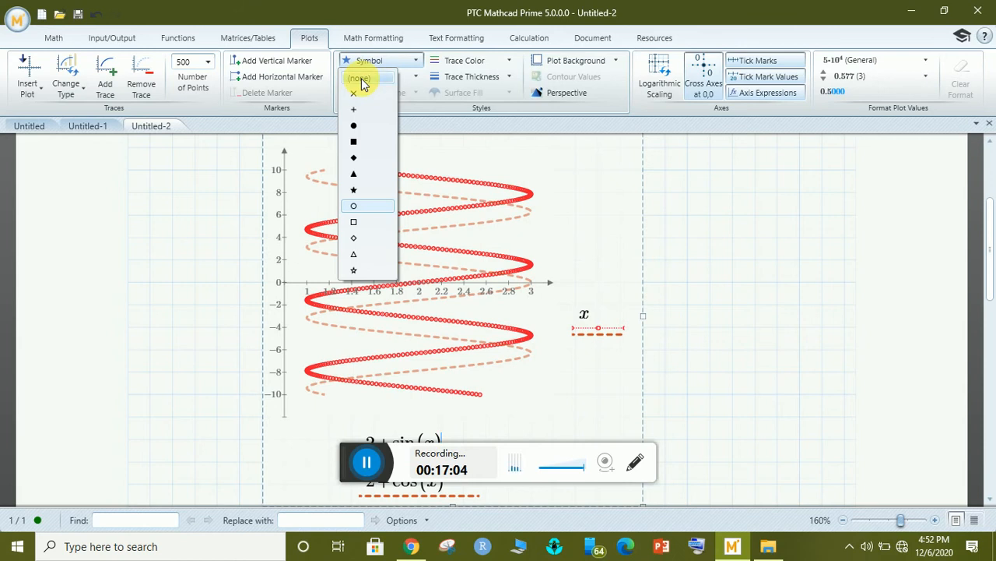
{"action": "left_click", "coordinate": [360, 78]}
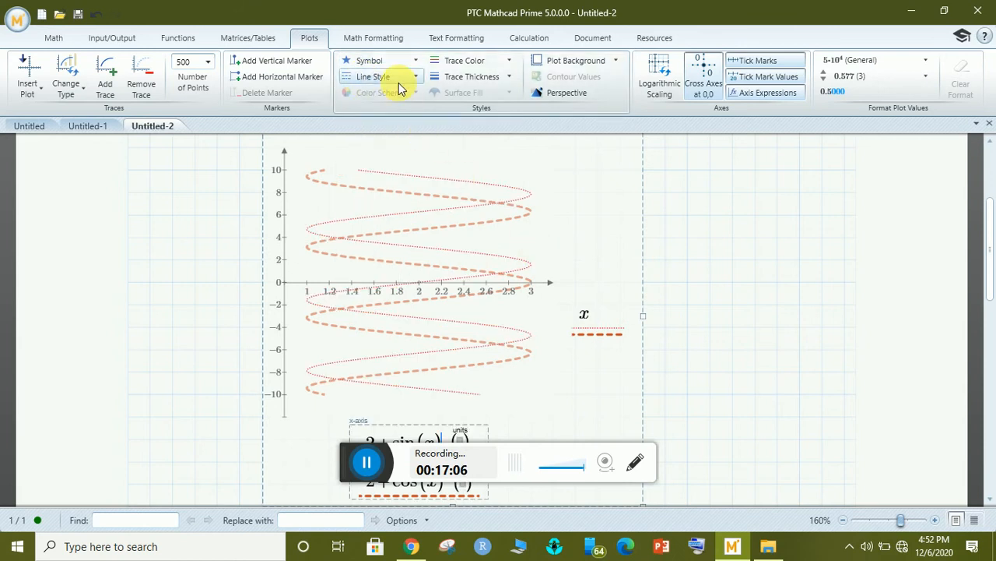
Thicken the dotted sin trace and deselect the plot to view it.
{"action": "left_click", "coordinate": [483, 77]}
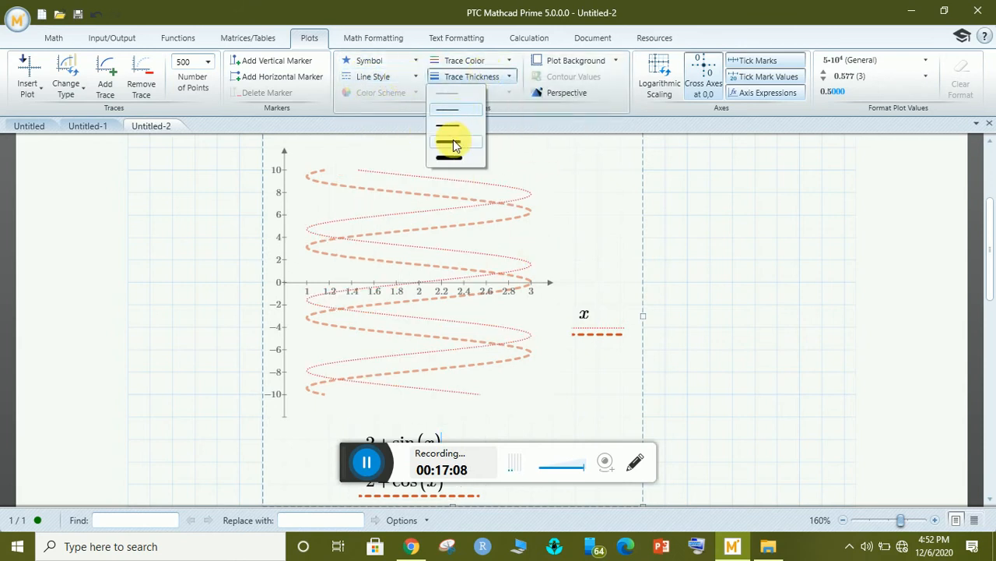
{"action": "left_click", "coordinate": [456, 143]}
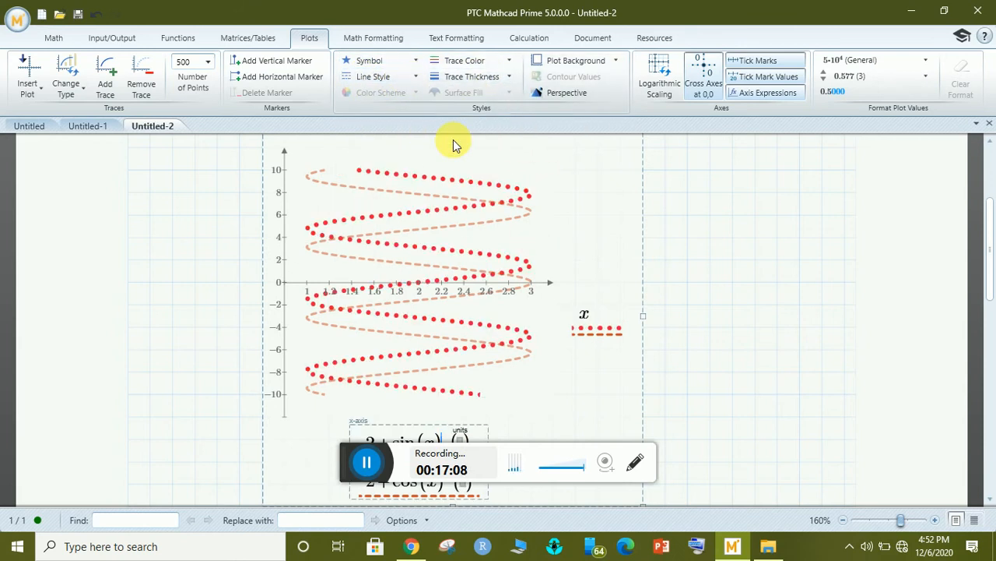
{"action": "left_click", "coordinate": [685, 236]}
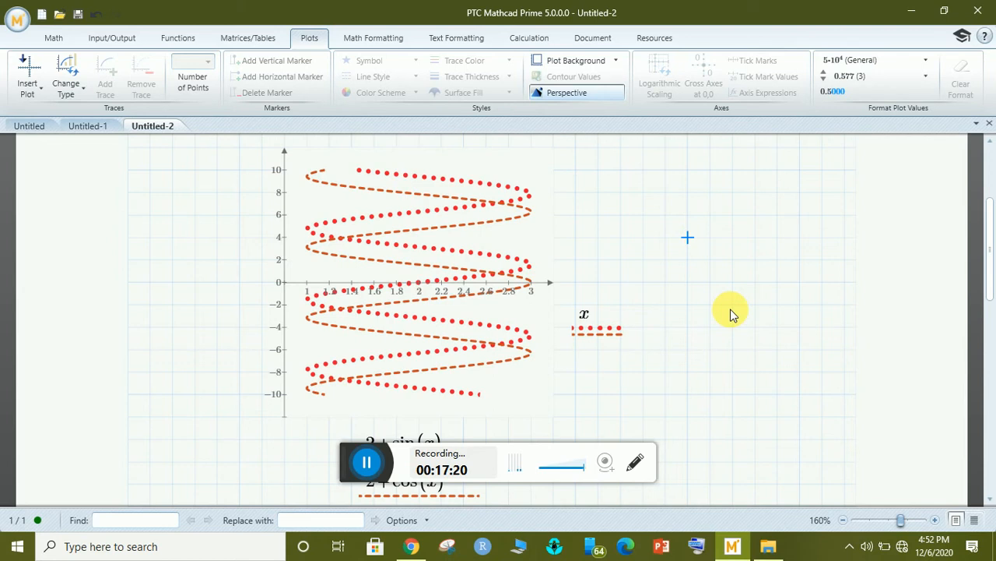
{"action": "left_click", "coordinate": [217, 278]}
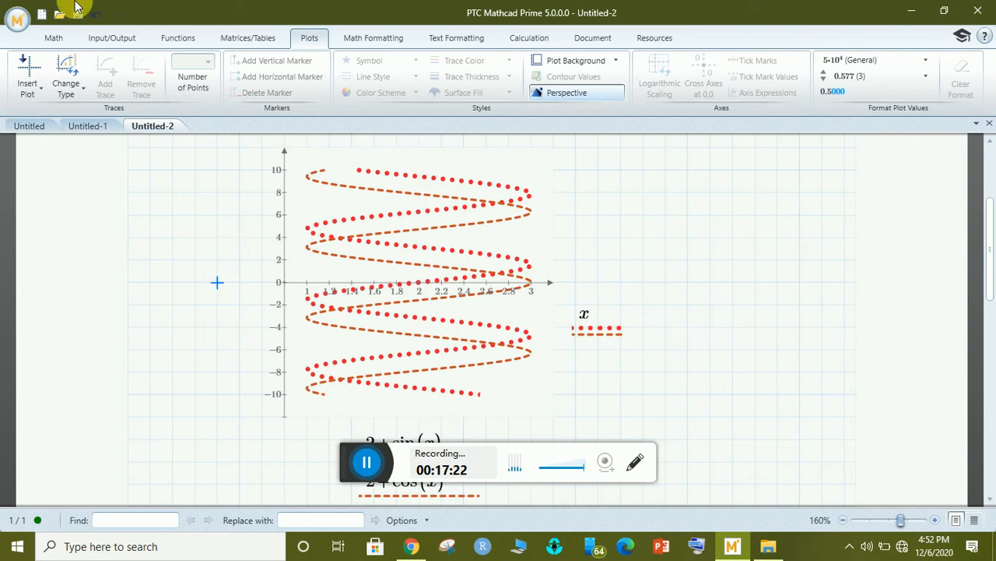
Create the blank worksheet Untitled-3 and place the cursor on its page.
{"action": "left_click", "coordinate": [40, 15]}
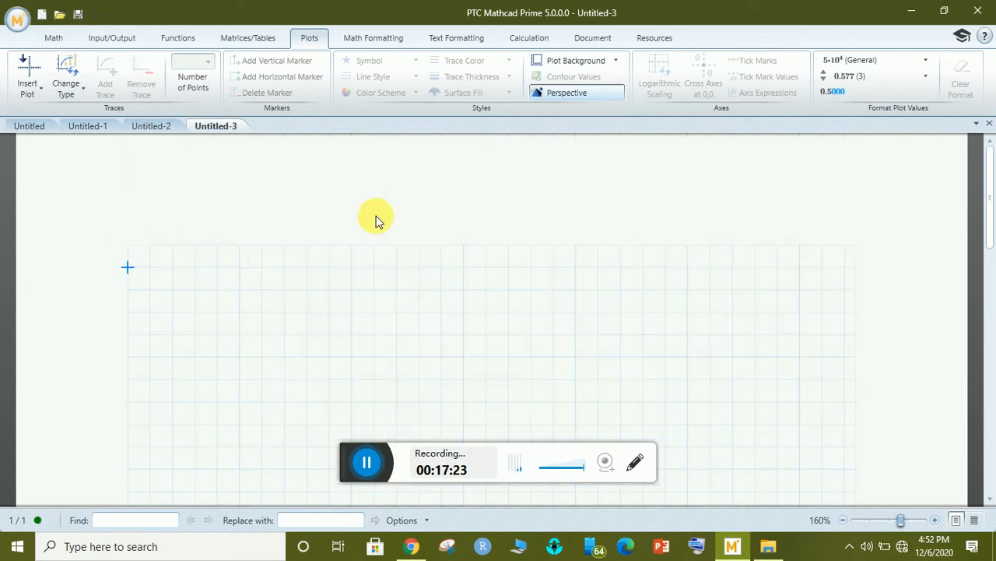
{"action": "left_click", "coordinate": [304, 310]}
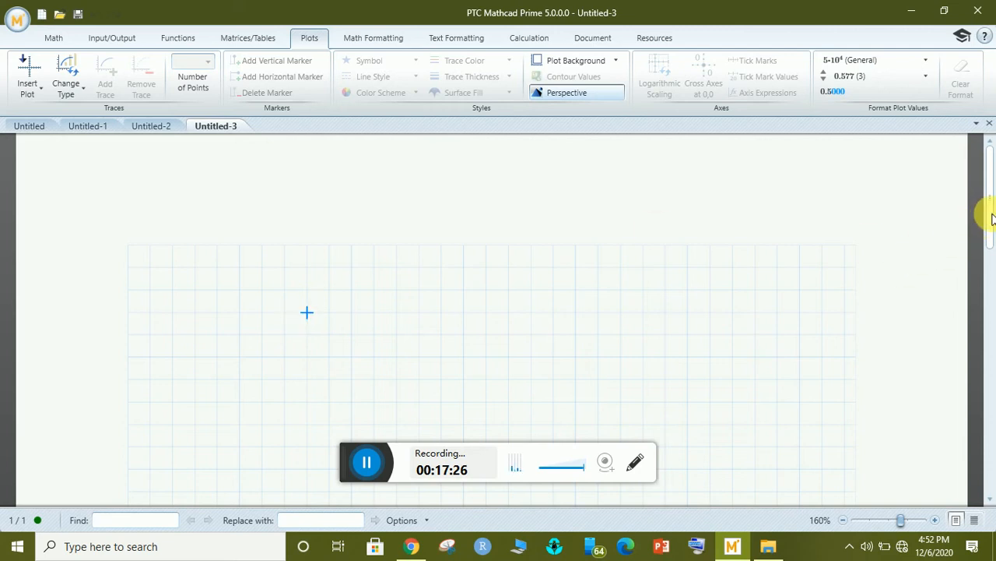
{"action": "left_click_drag", "start_coordinate": [992, 218], "coordinate": [992, 242]}
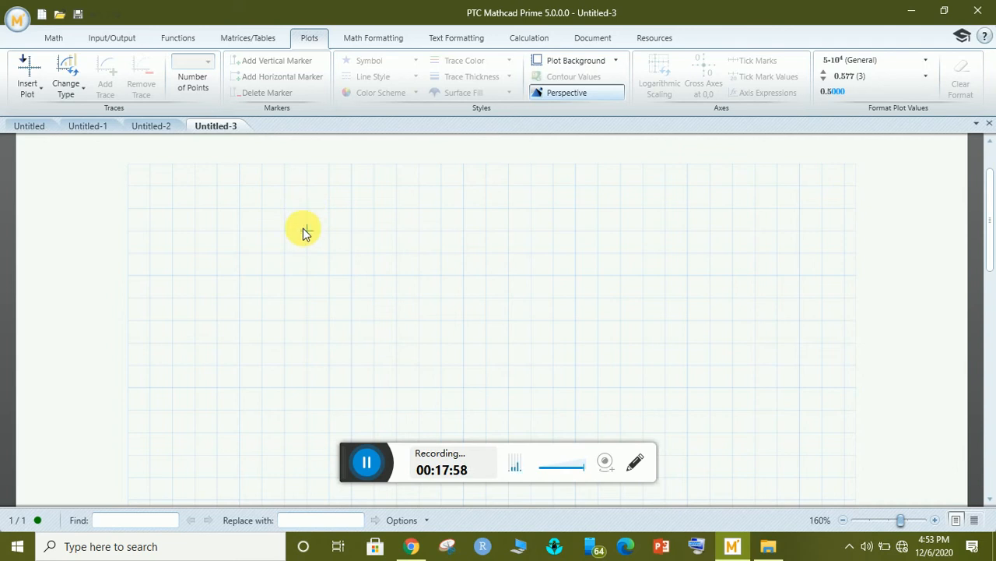
Start X := as a column matrix holding 12 and 13.
{"action": "left_click", "coordinate": [305, 227]}
{"action": "type", "text": "X:="}
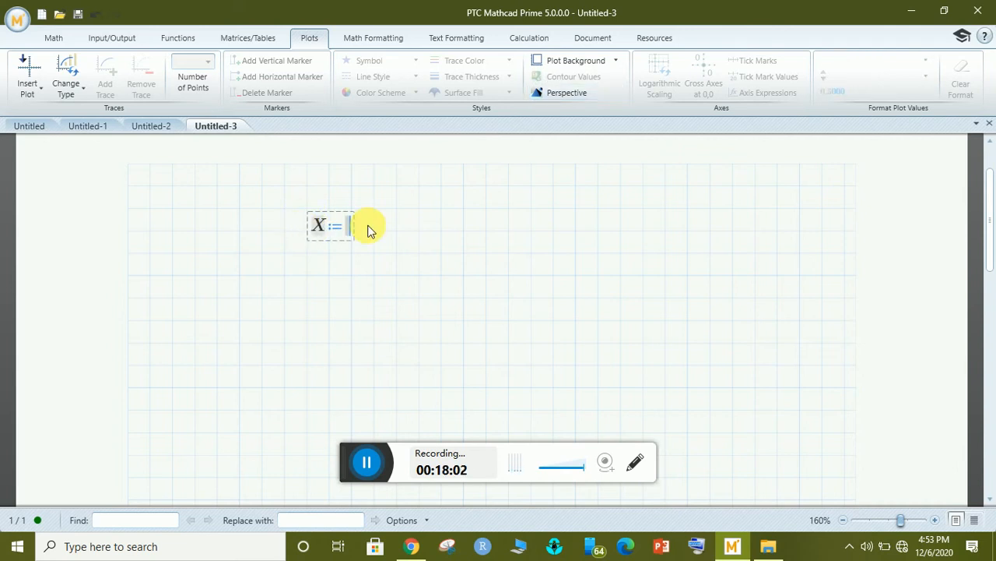
{"action": "key", "text": "ctrl+m"}
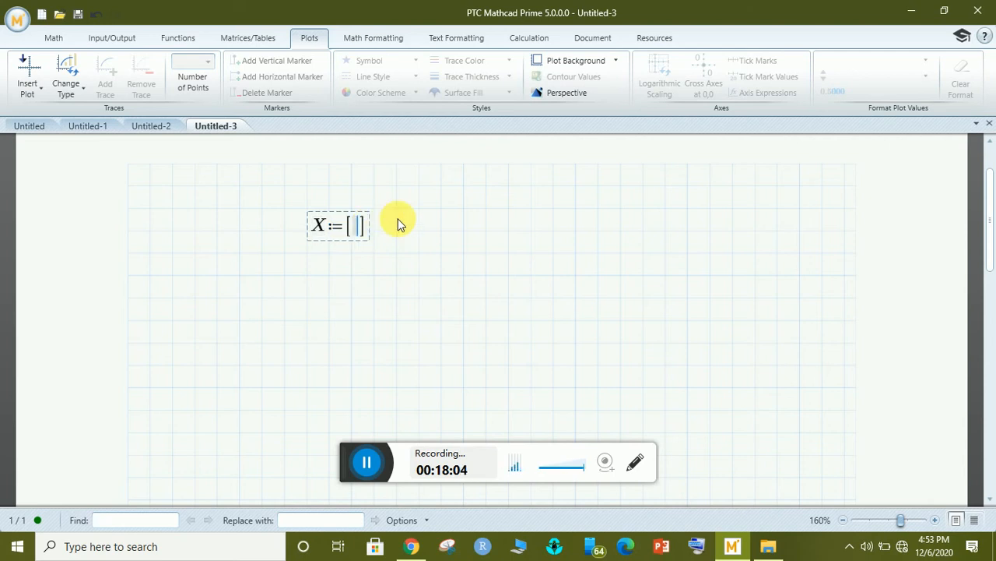
{"action": "type", "text": "12"}
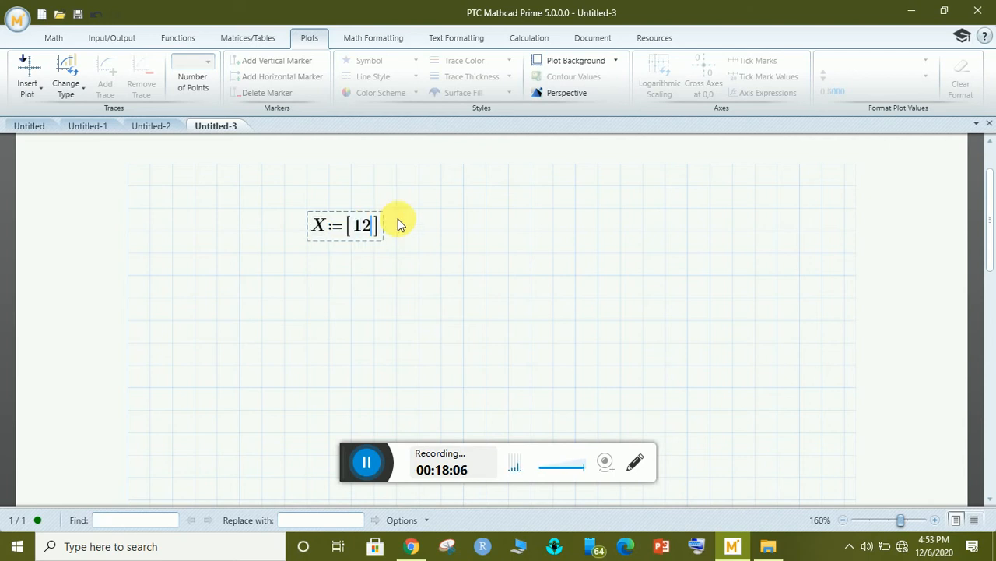
{"action": "key", "text": "ctrl+shift+Return"}
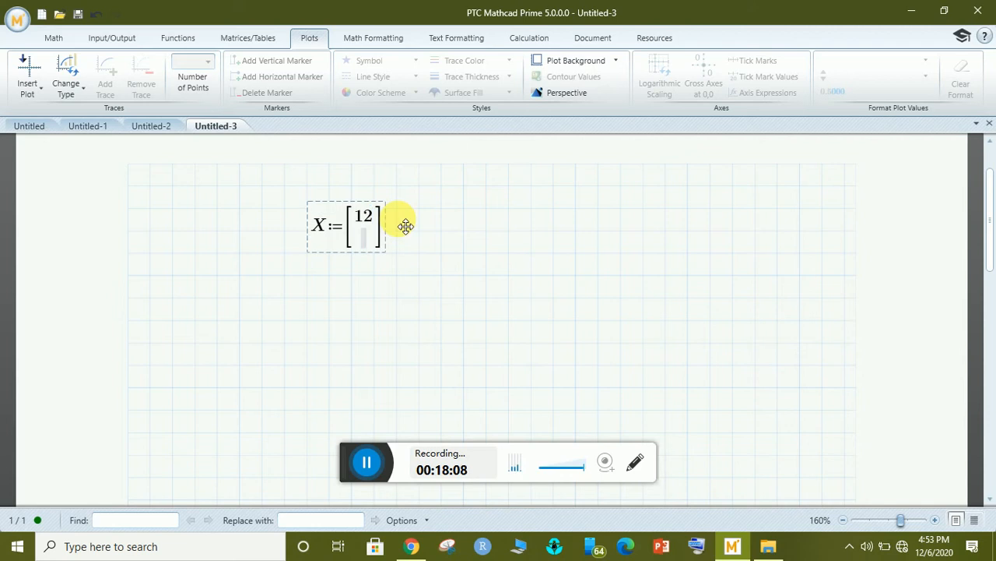
{"action": "type", "text": "13"}
{"action": "key", "text": "Return"}
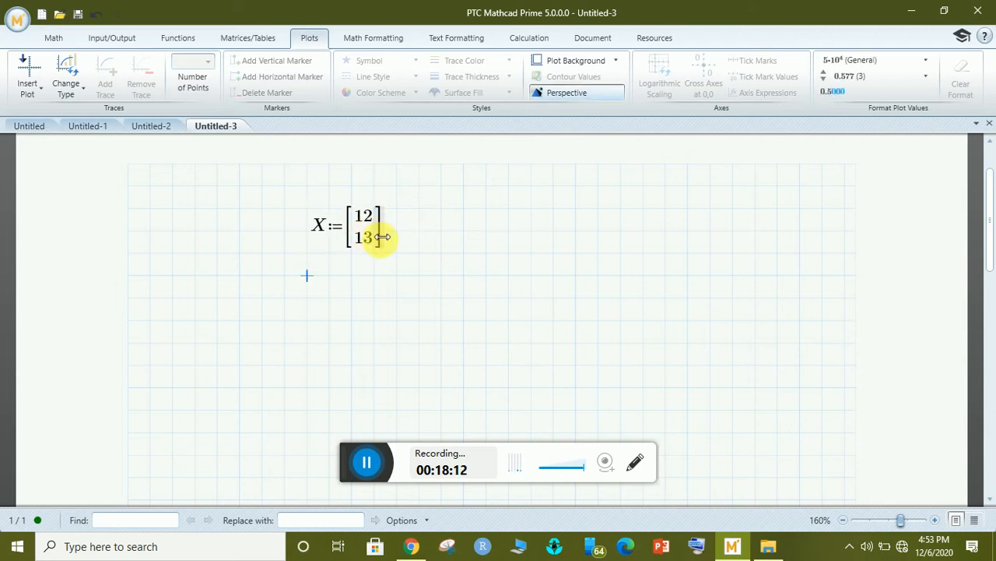
Add rows 2, 4, 7, 8 and 9 to the X vector.
{"action": "left_click", "coordinate": [383, 237]}
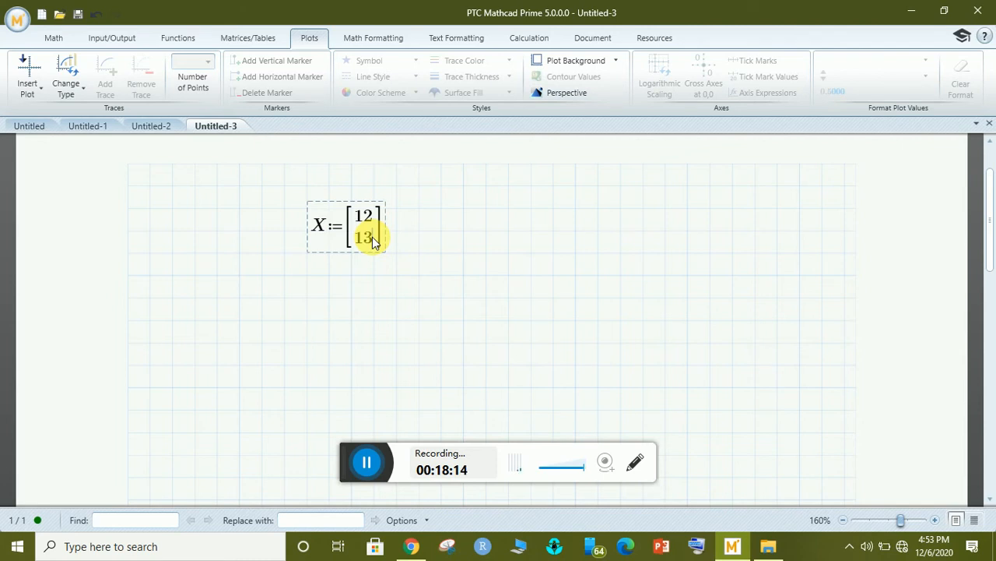
{"action": "key", "text": "ctrl+shift+Return"}
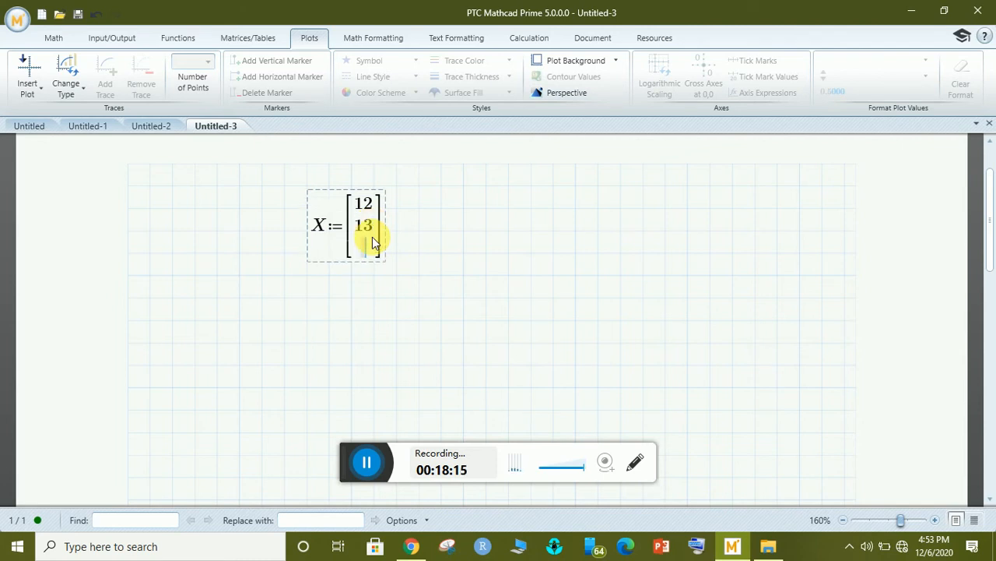
{"action": "type", "text": "2"}
{"action": "key", "text": "ctrl+shift+Return"}
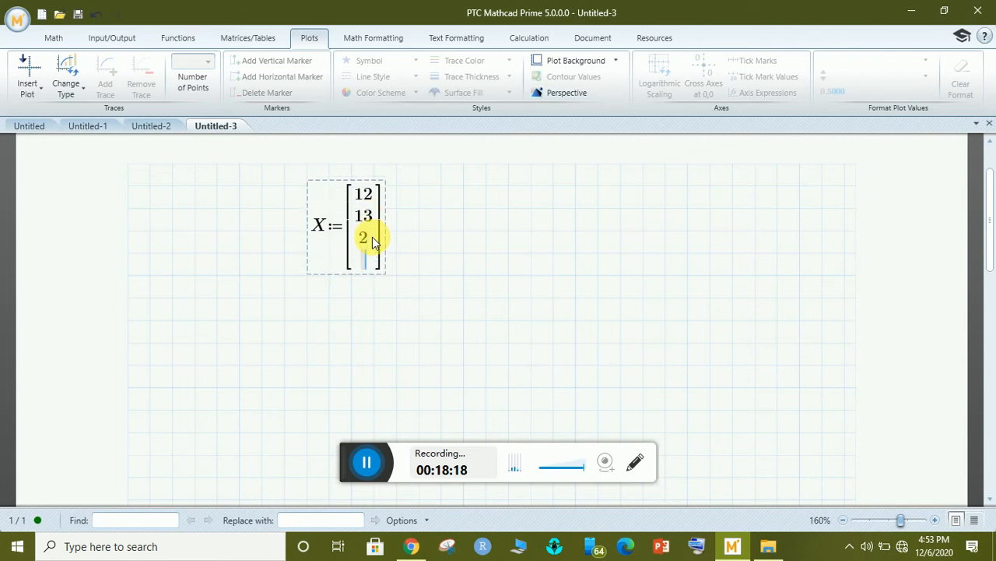
{"action": "type", "text": "4"}
{"action": "key", "text": "ctrl+shift+Return"}
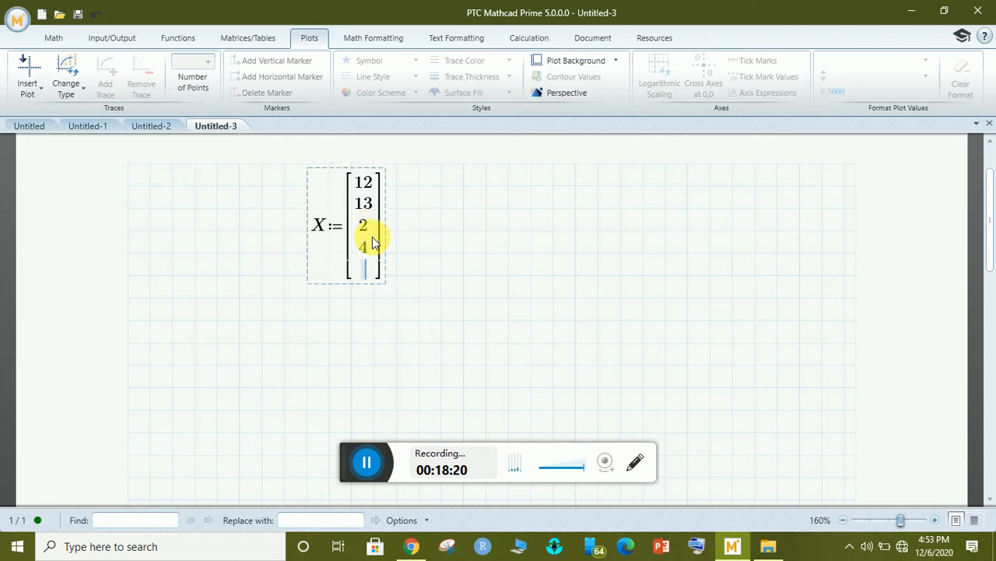
{"action": "type", "text": "7"}
{"action": "key", "text": "ctrl+shift+Return"}
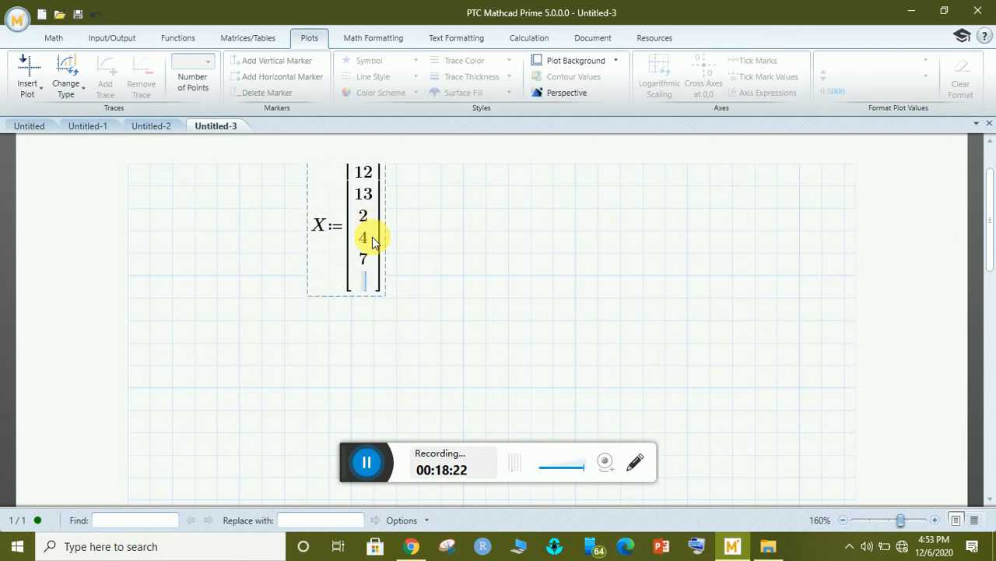
{"action": "type", "text": "8"}
{"action": "key", "text": "ctrl+shift+Return"}
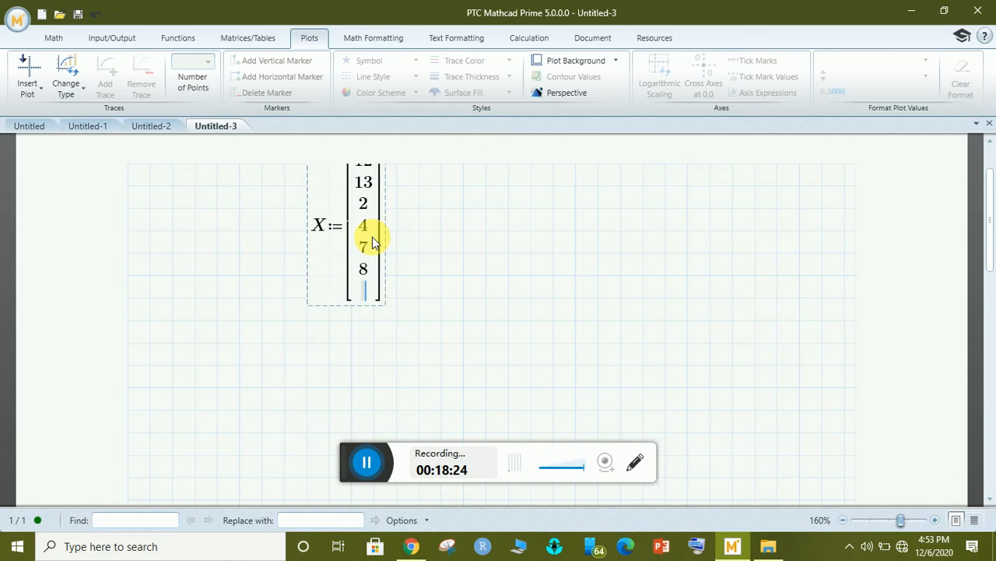
{"action": "type", "text": "9"}
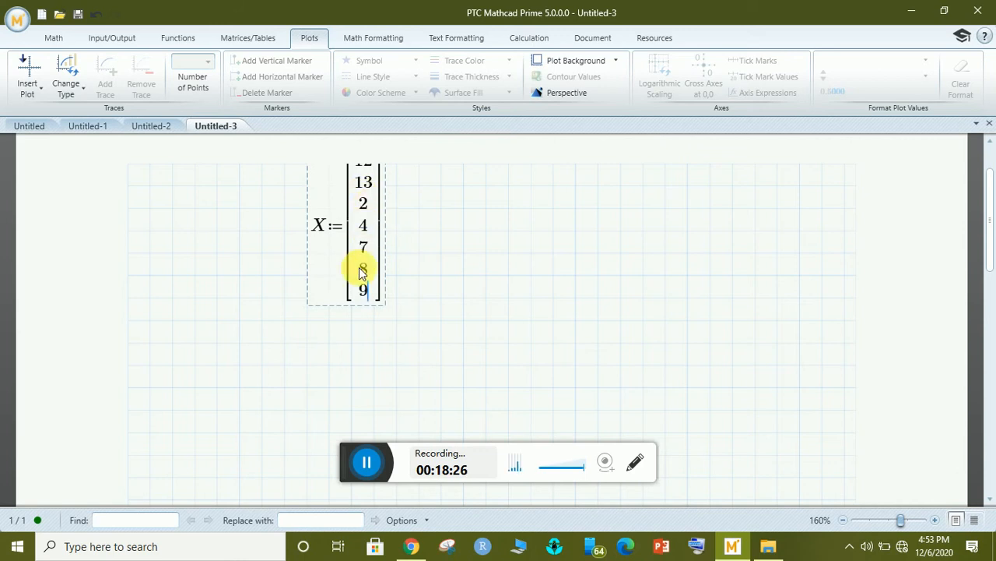
Evaluate rows(X)= below the vector to confirm 7 rows, then delete the check.
{"action": "left_click", "coordinate": [269, 343]}
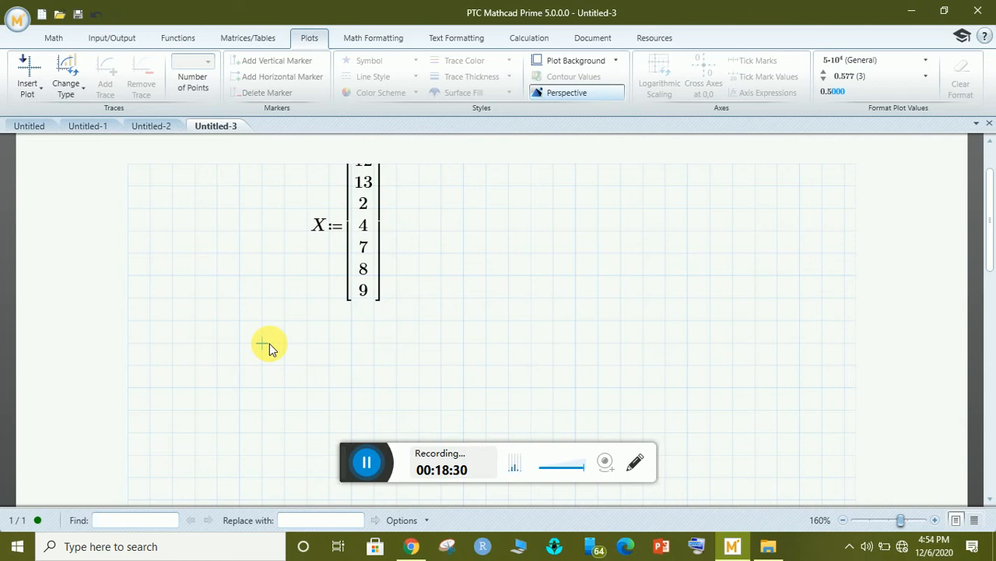
{"action": "type", "text": "cv"}
{"action": "key", "text": "BackSpace"}
{"action": "key", "text": "BackSpace"}
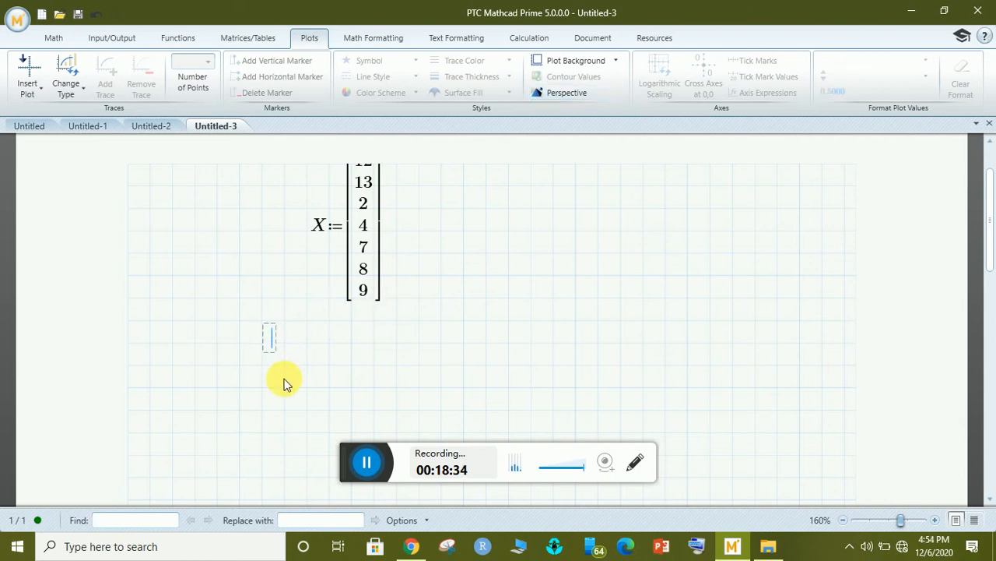
{"action": "type", "text": "rows(X)"}
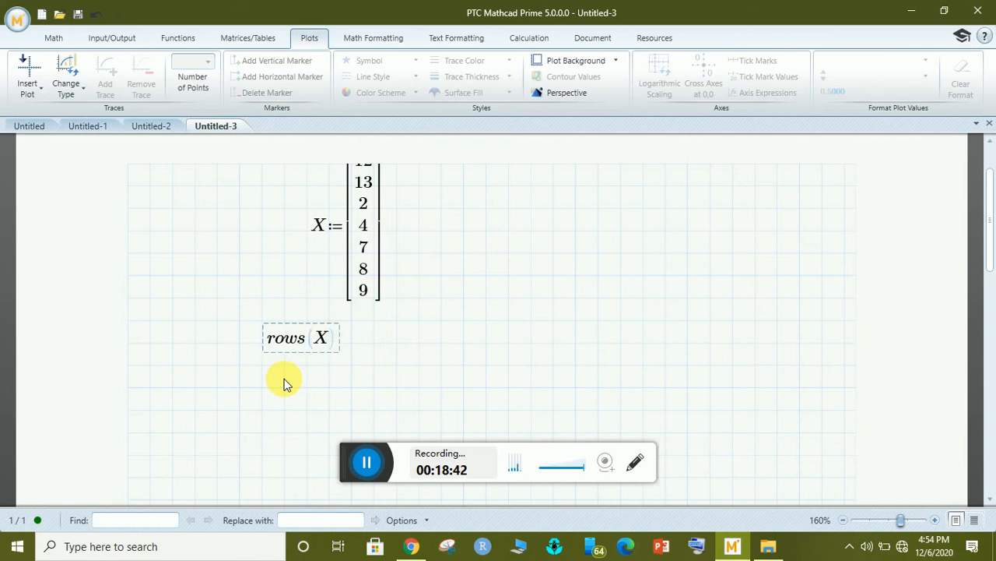
{"action": "type", "text": "=7"}
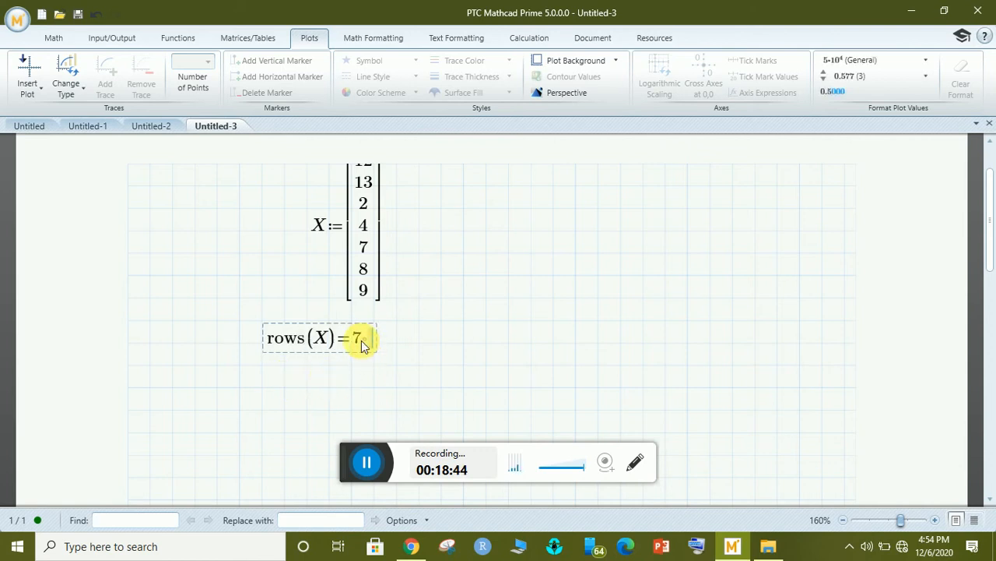
{"action": "key", "text": "BackSpace"}
{"action": "key", "text": "BackSpace"}
{"action": "key", "text": "BackSpace"}
{"action": "key", "text": "BackSpace"}
{"action": "key", "text": "BackSpace"}
{"action": "key", "text": "BackSpace"}
{"action": "key", "text": "BackSpace"}
{"action": "key", "text": "BackSpace"}
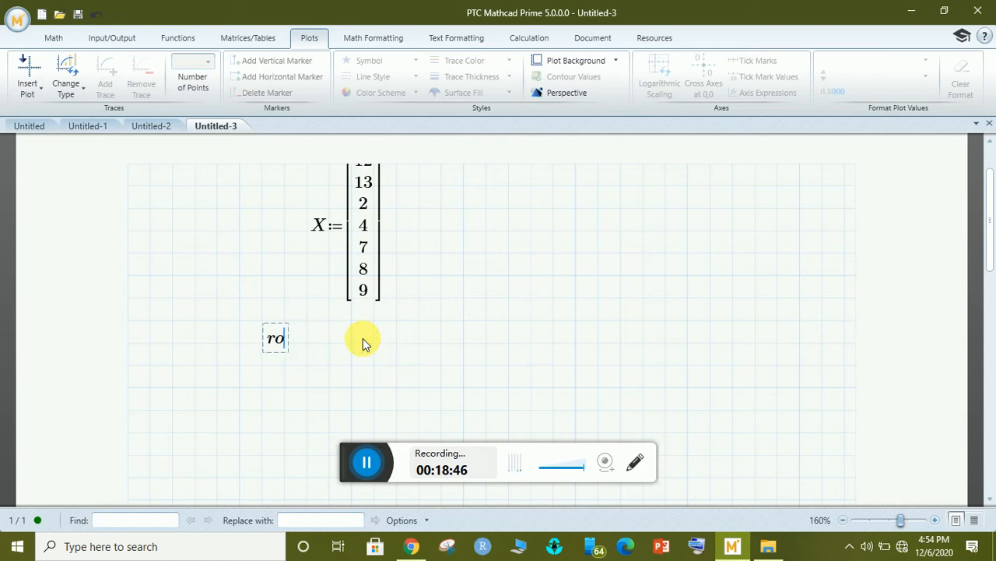
Start Y := beside X as a column matrix holding 10, 12 and 13.
{"action": "left_click", "coordinate": [456, 215]}
{"action": "type", "text": "Y:="}
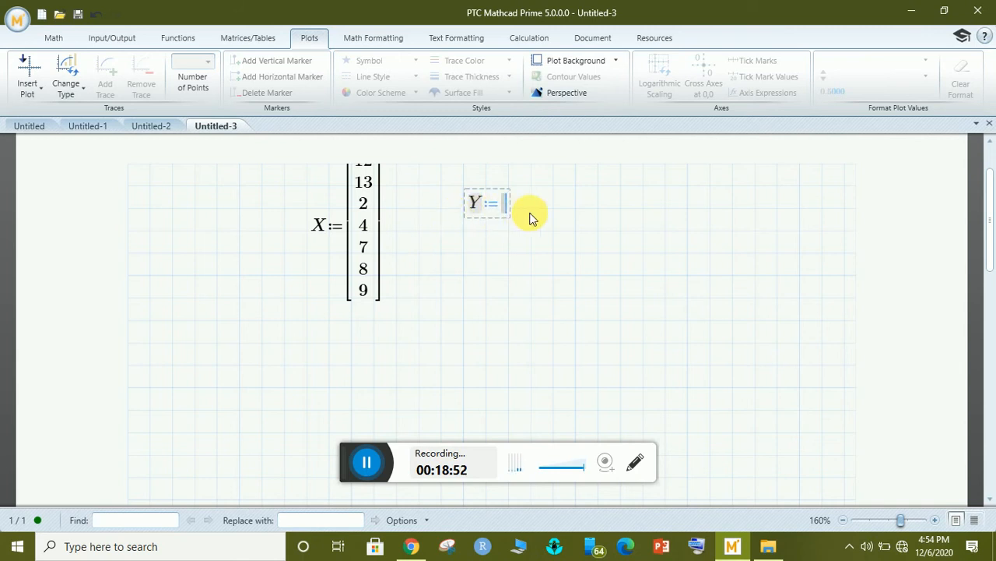
{"action": "key", "text": "ctrl+m"}
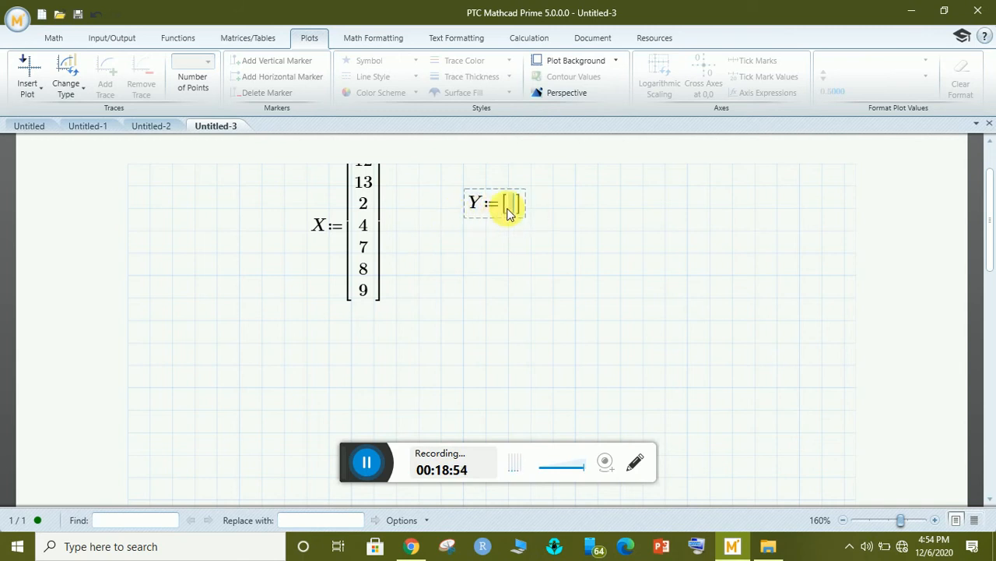
{"action": "type", "text": "10"}
{"action": "key", "text": "ctrl+Return"}
{"action": "type", "text": "12"}
{"action": "key", "text": "ctrl+Return"}
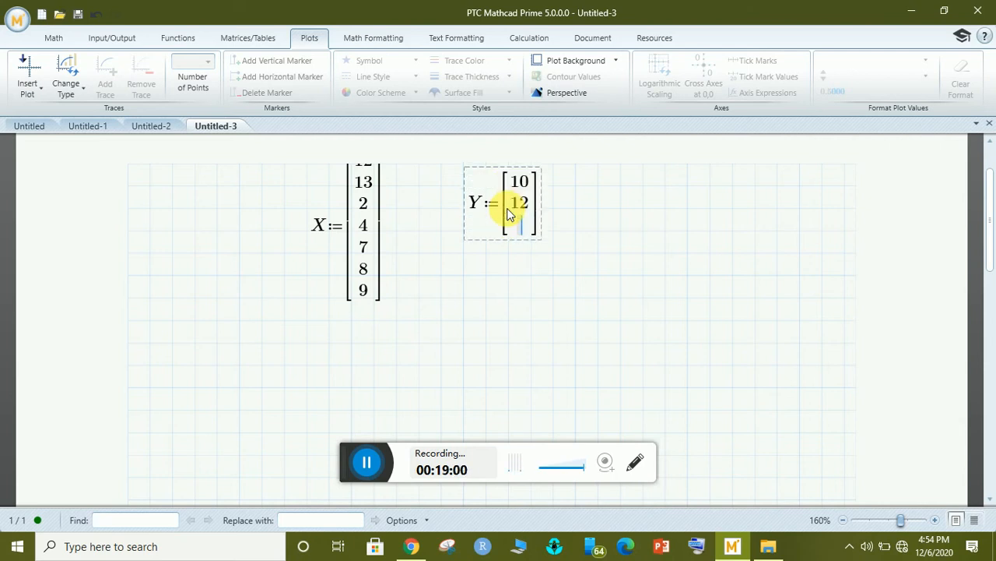
{"action": "type", "text": "13"}
Add rows 5, 9, 10 and 14 to the Y vector.
{"action": "key", "text": "ctrl+Return"}
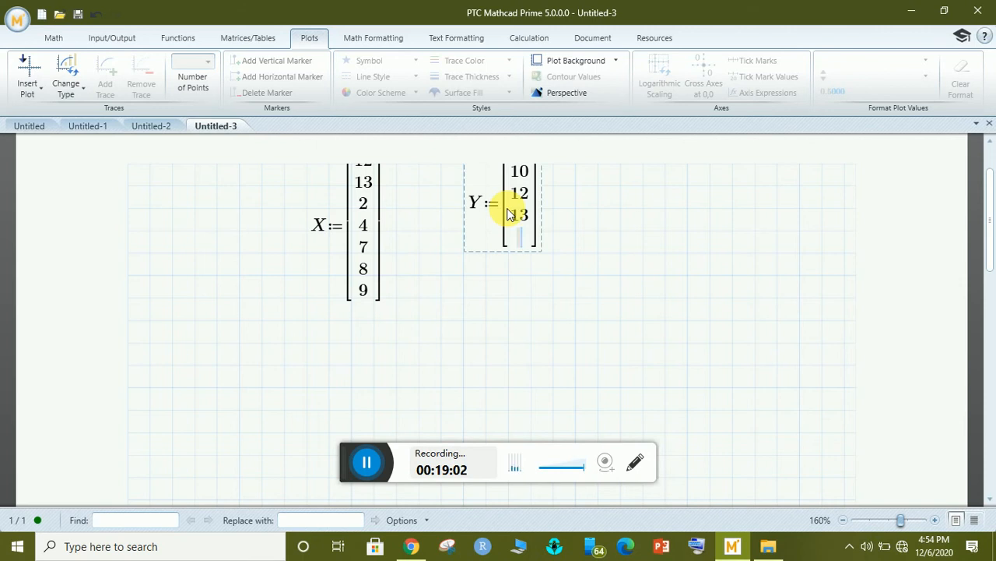
{"action": "type", "text": "5"}
{"action": "key", "text": "ctrl+Return"}
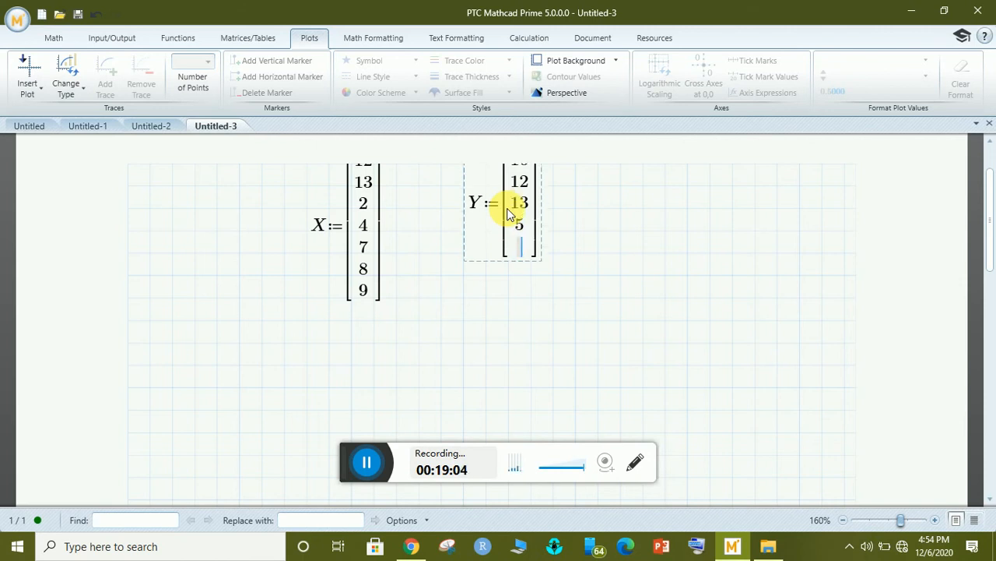
{"action": "type", "text": "9"}
{"action": "key", "text": "ctrl+Return"}
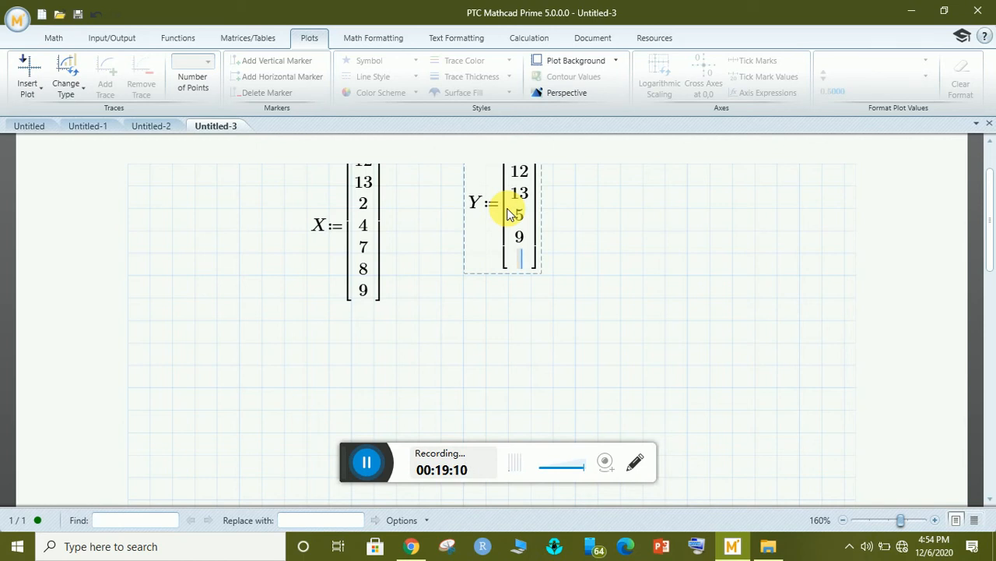
{"action": "type", "text": "10"}
{"action": "key", "text": "ctrl+Return"}
{"action": "type", "text": "14"}
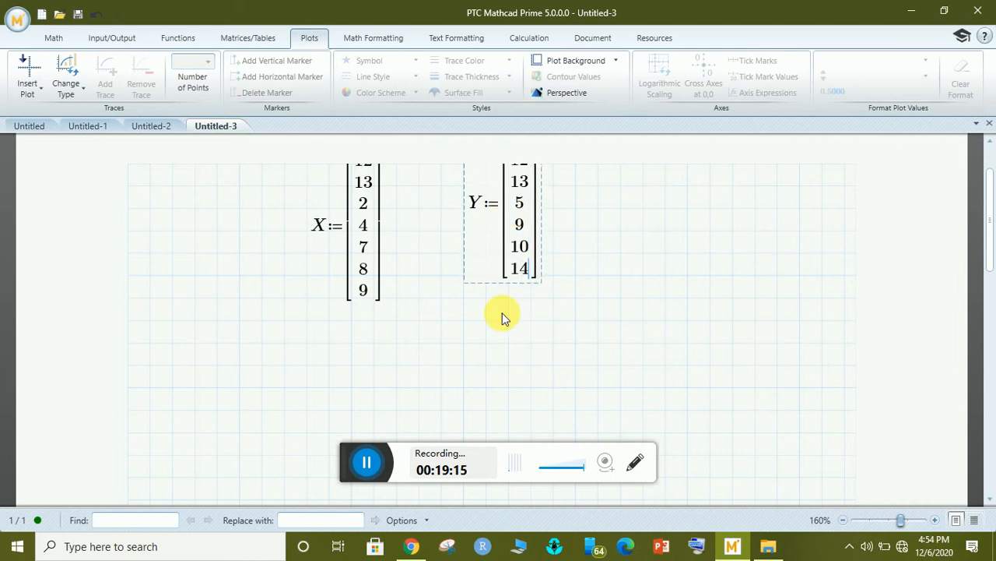
Evaluate rows(Y)= to confirm 7 rows, then delete that check expression.
{"action": "left_click", "coordinate": [445, 323]}
{"action": "left_click", "coordinate": [418, 322]}
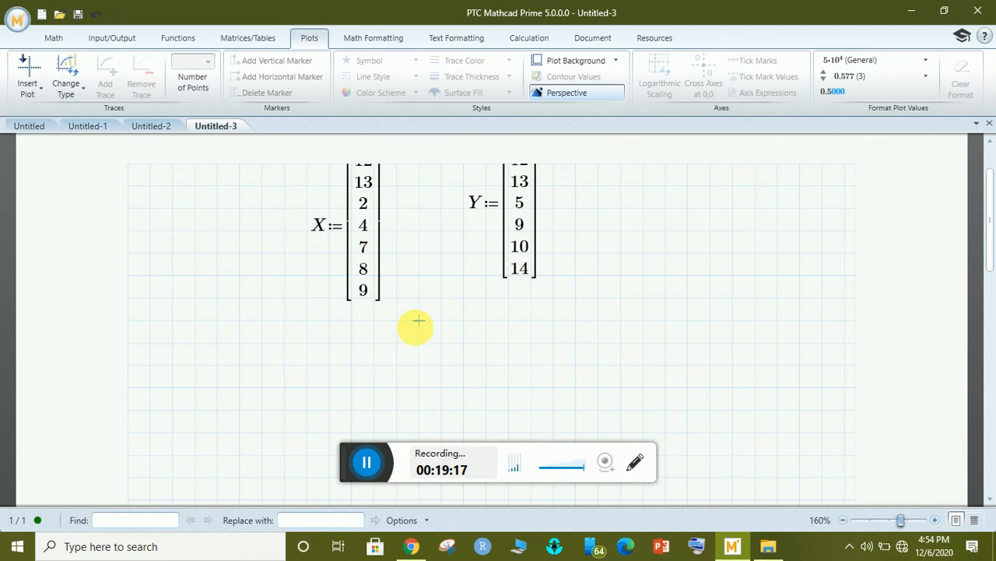
{"action": "type", "text": "rows(Y)"}
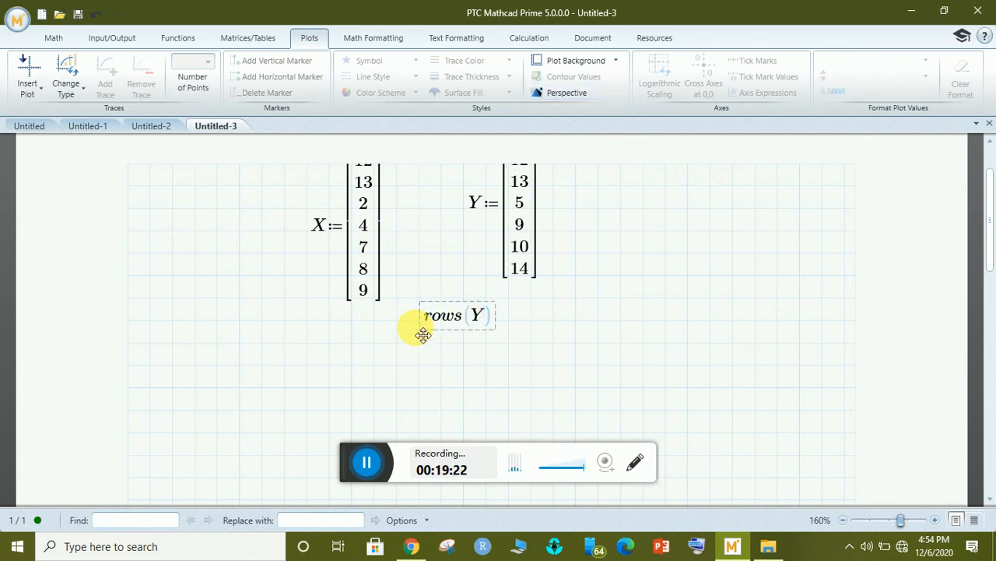
{"action": "type", "text": "=7"}
{"action": "left_click", "coordinate": [544, 327]}
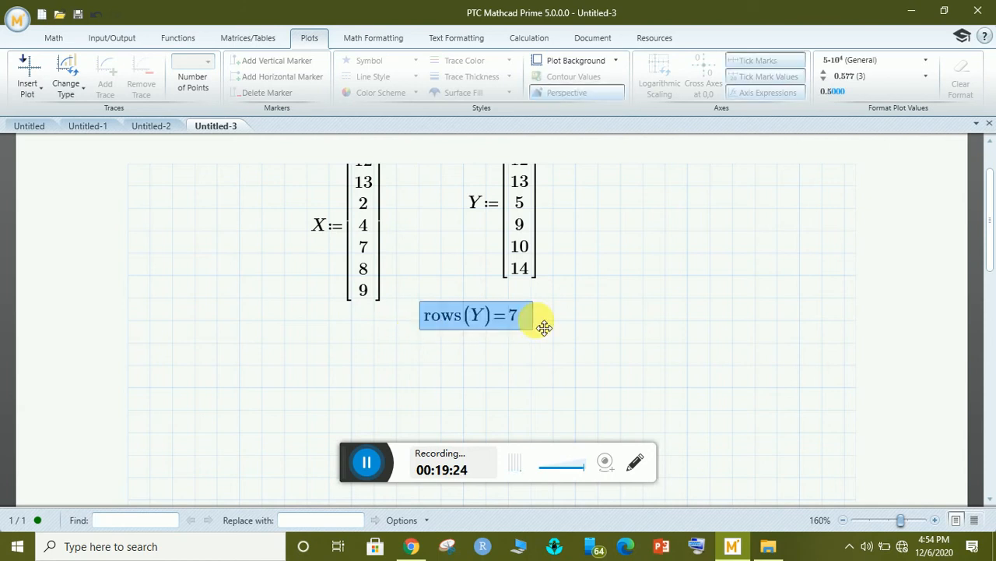
{"action": "key", "text": "Delete"}
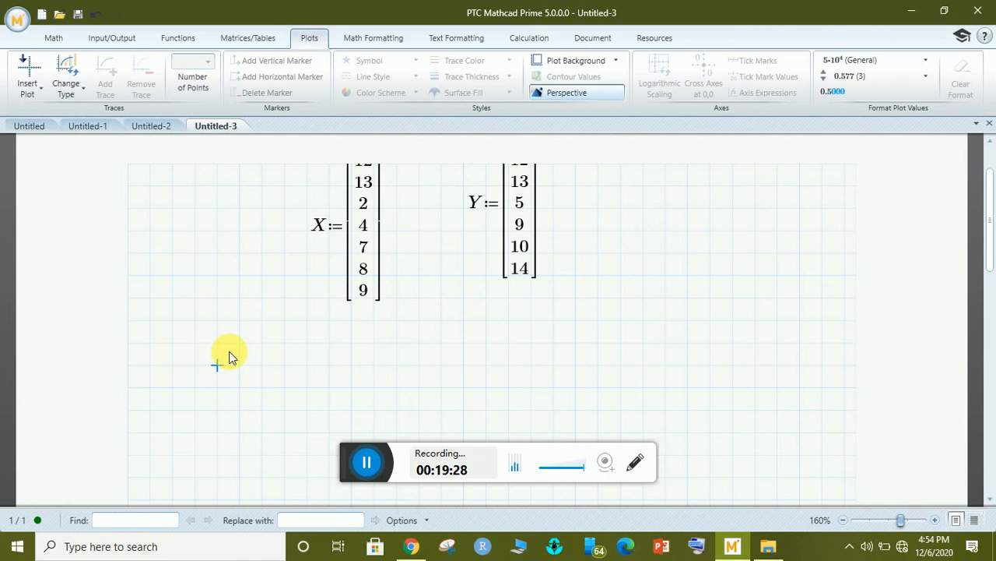
{"action": "left_click", "coordinate": [232, 345]}
Enter y(x) := x + 1.5 beneath the vectors, correcting the mistyped 15.
{"action": "type", "text": "y"}
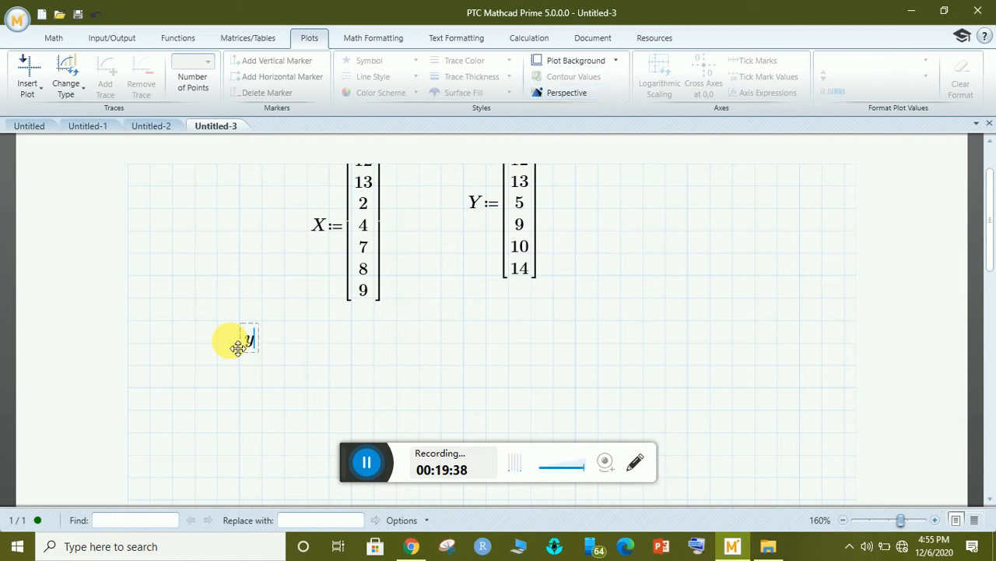
{"action": "type", "text": "(x)="}
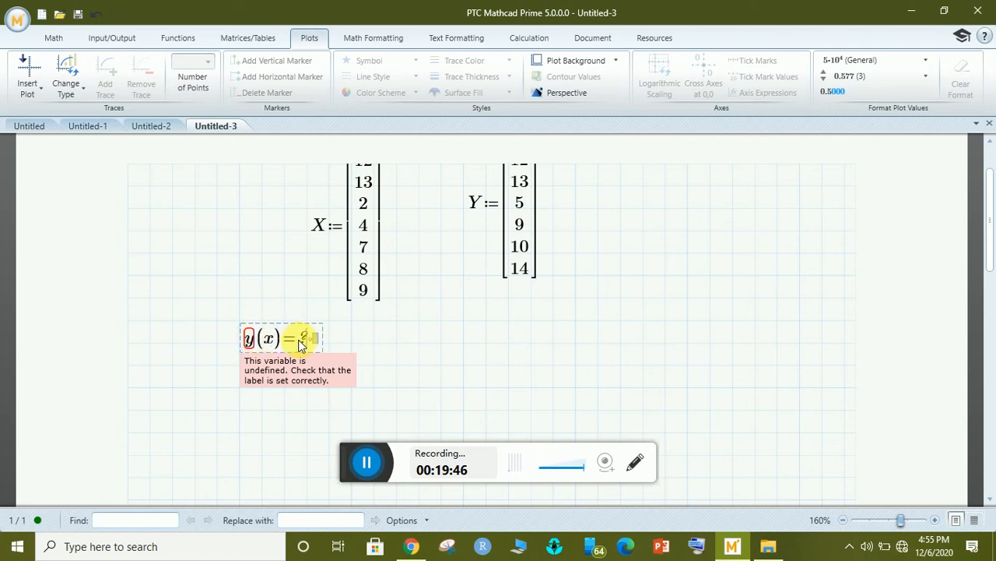
{"action": "key", "text": "BackSpace"}
{"action": "type", "text": ":="}
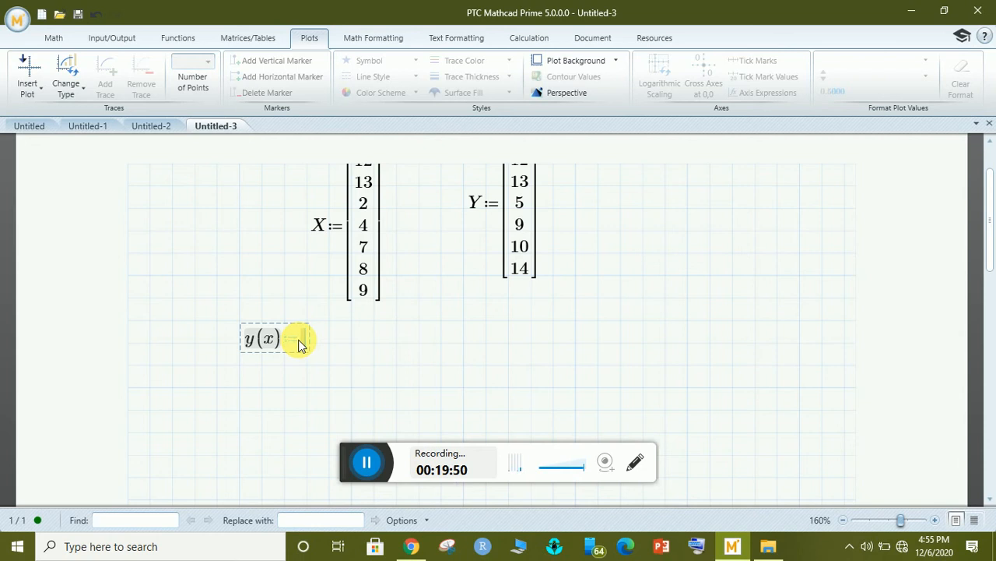
{"action": "type", "text": "x+"}
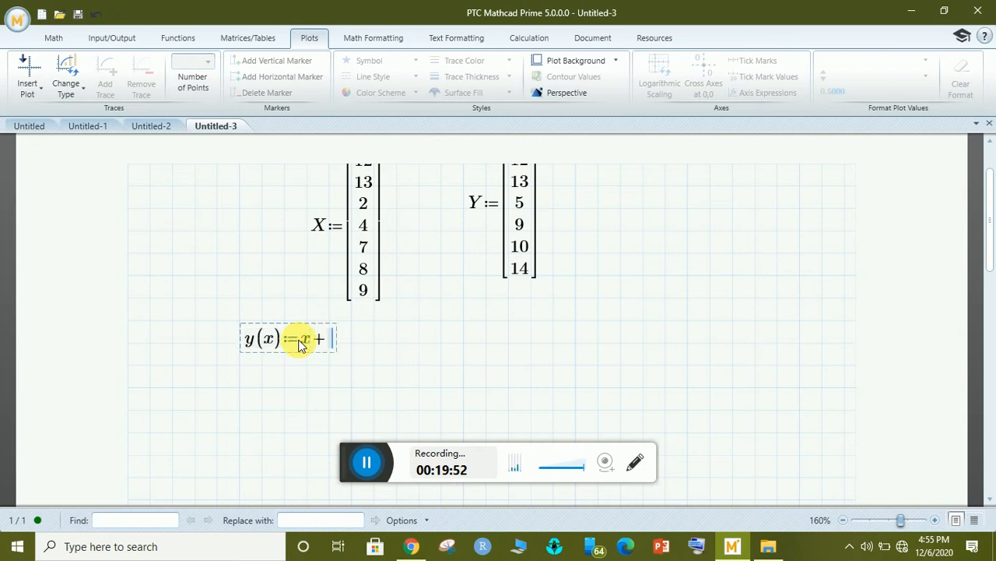
{"action": "type", "text": "1.5"}
{"action": "left_click", "coordinate": [250, 373]}
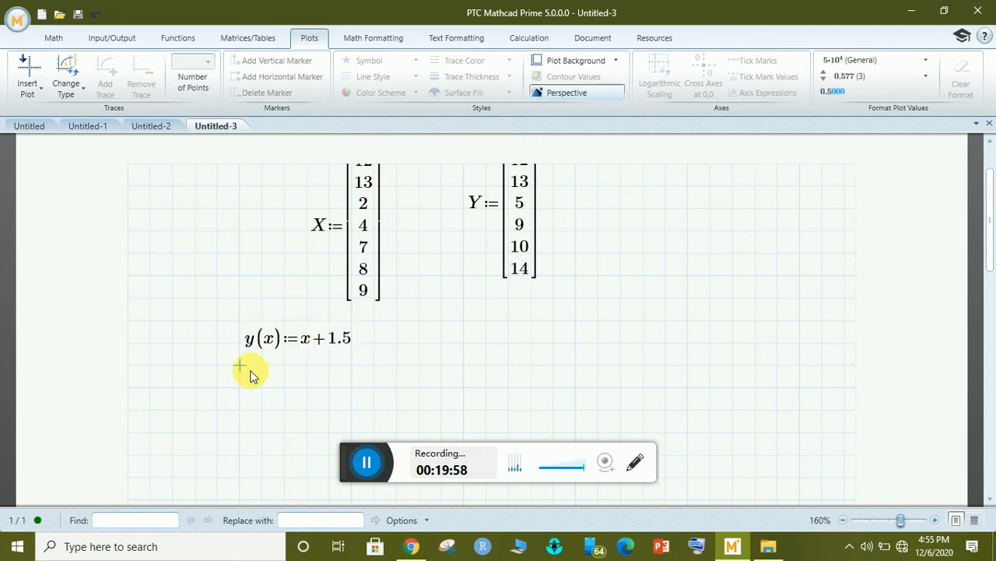
{"action": "left_click", "coordinate": [257, 376]}
Create the range variable i := 0..40 below y(x) using :0;40.
{"action": "type", "text": "i"}
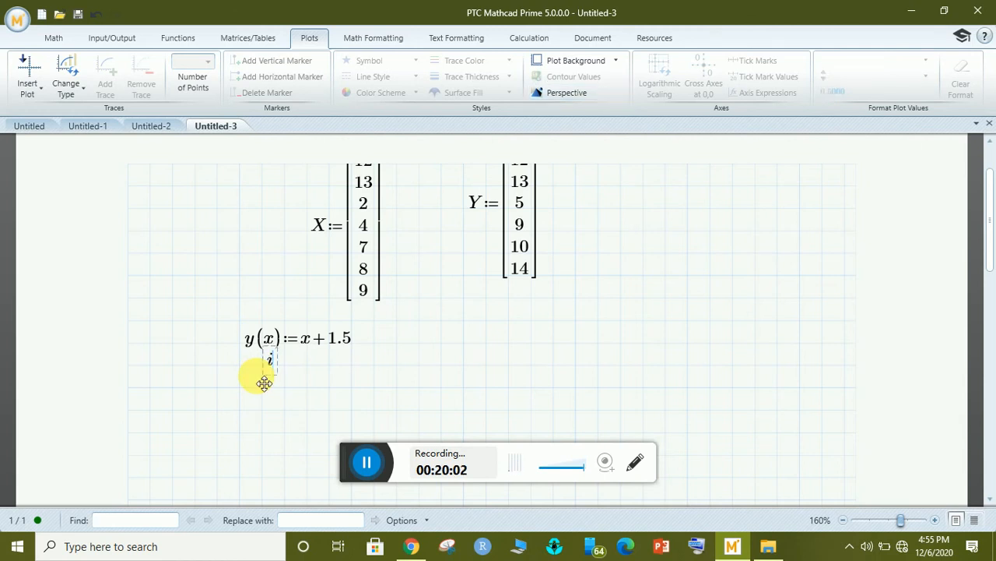
{"action": "key", "text": "BackSpace"}
{"action": "left_click", "coordinate": [248, 386]}
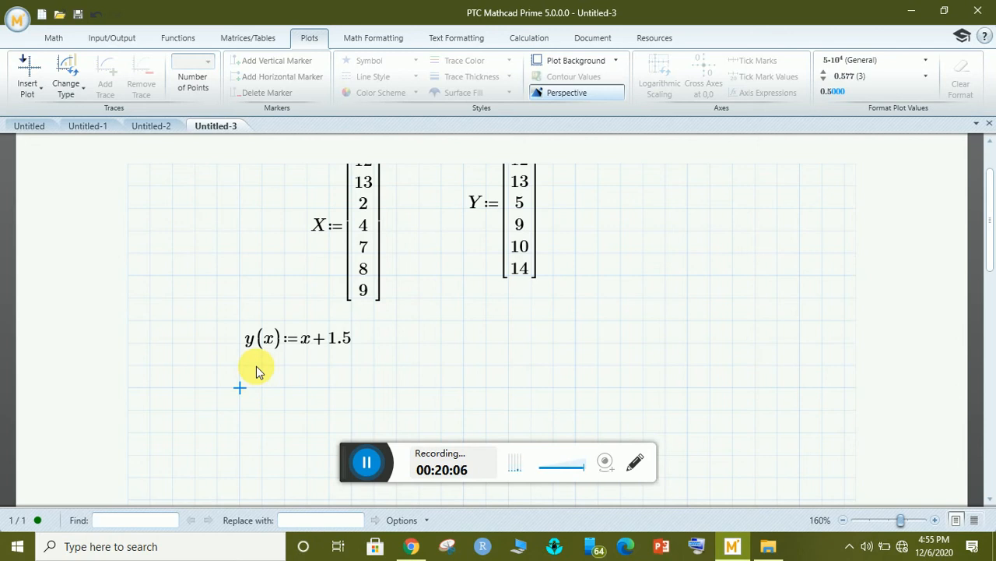
{"action": "type", "text": "y="}
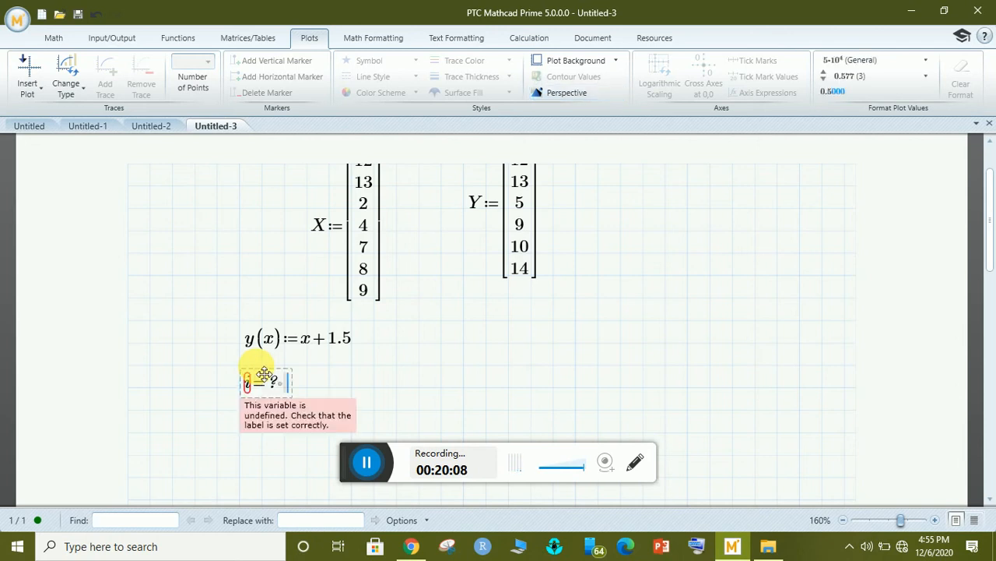
{"action": "key", "text": "BackSpace"}
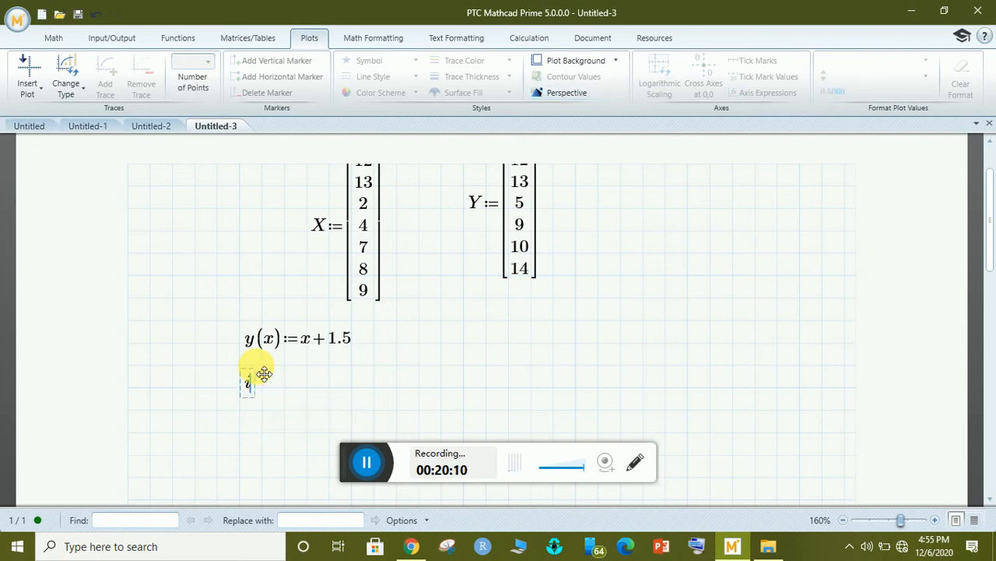
{"action": "type", "text": ":="}
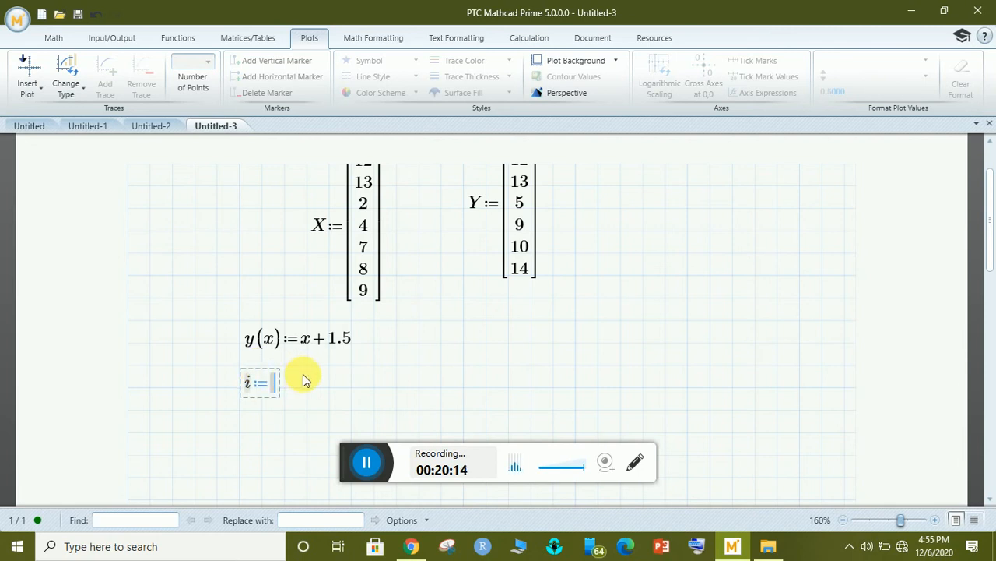
{"action": "type", "text": "0"}
{"action": "type", "text": ";"}
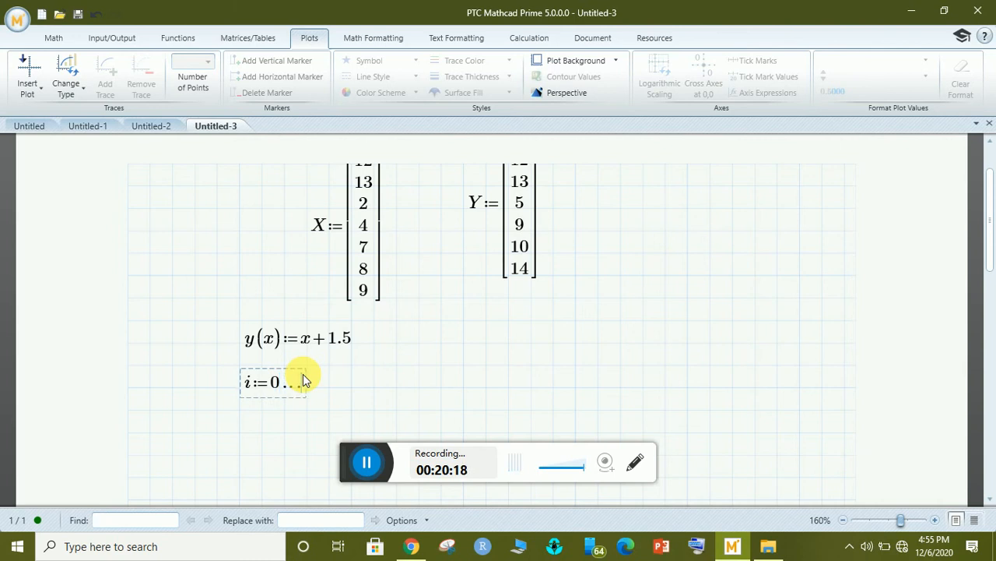
{"action": "type", "text": "40"}
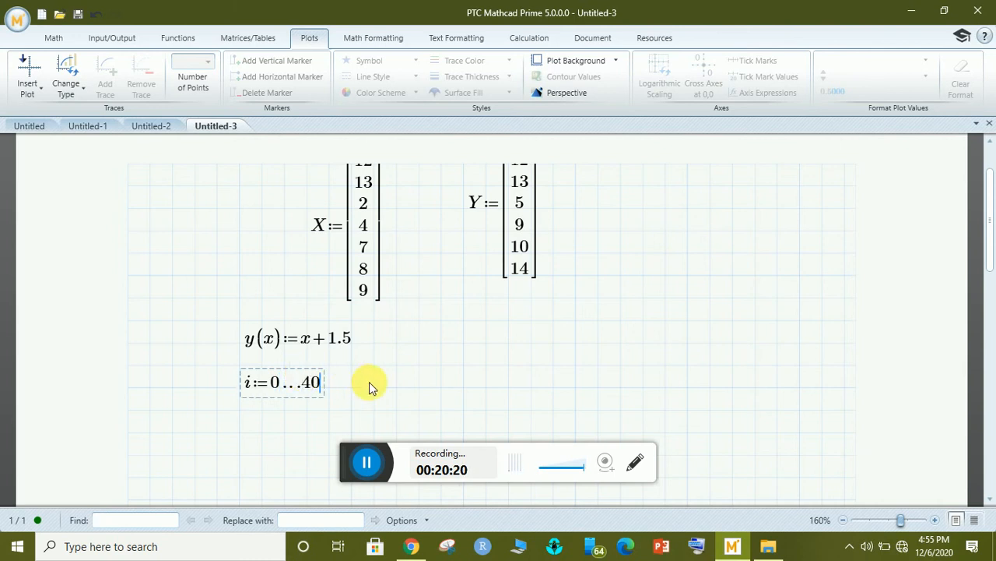
{"action": "left_click", "coordinate": [369, 382]}
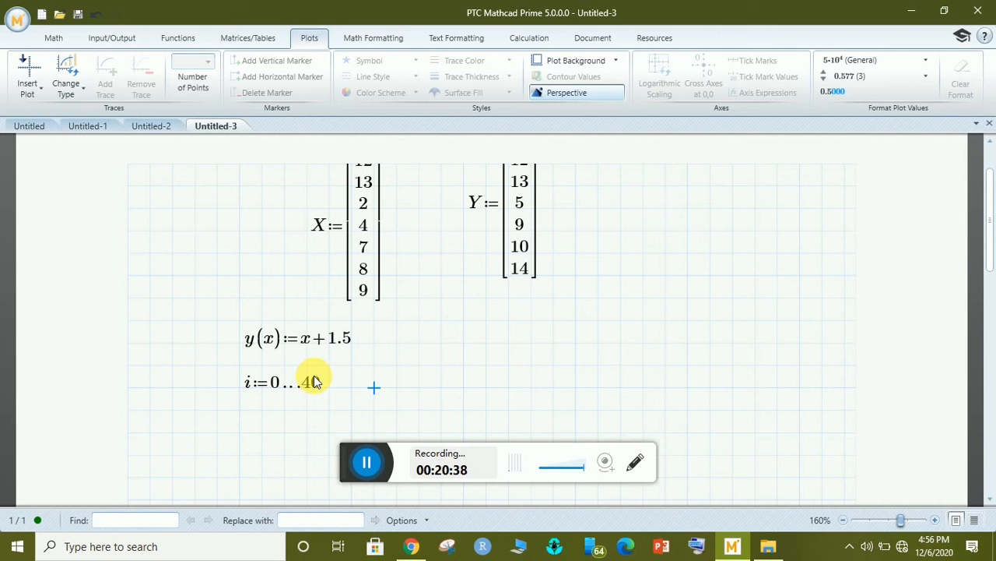
{"action": "left_click", "coordinate": [396, 342]}
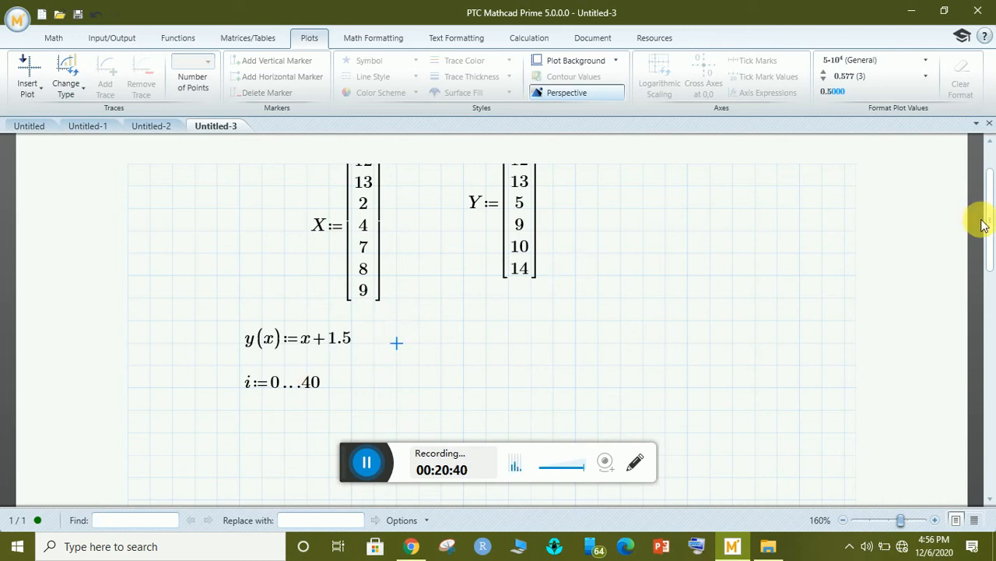
{"action": "left_click_drag", "start_coordinate": [981, 215], "coordinate": [989, 256]}
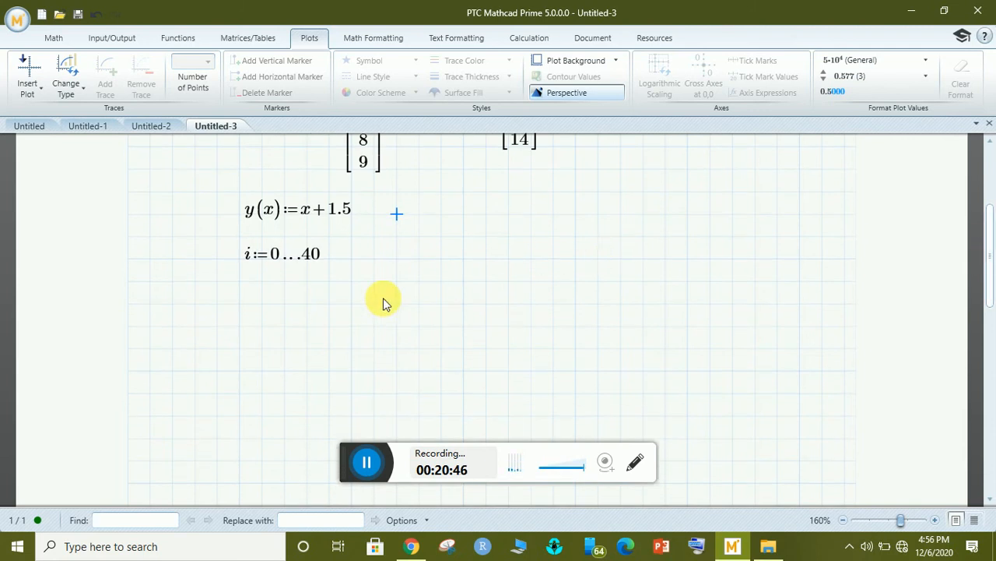
Insert an XY plot with Y on the vertical axis and X on the horizontal axis.
{"action": "left_click", "coordinate": [237, 285]}
{"action": "left_click", "coordinate": [27, 86]}
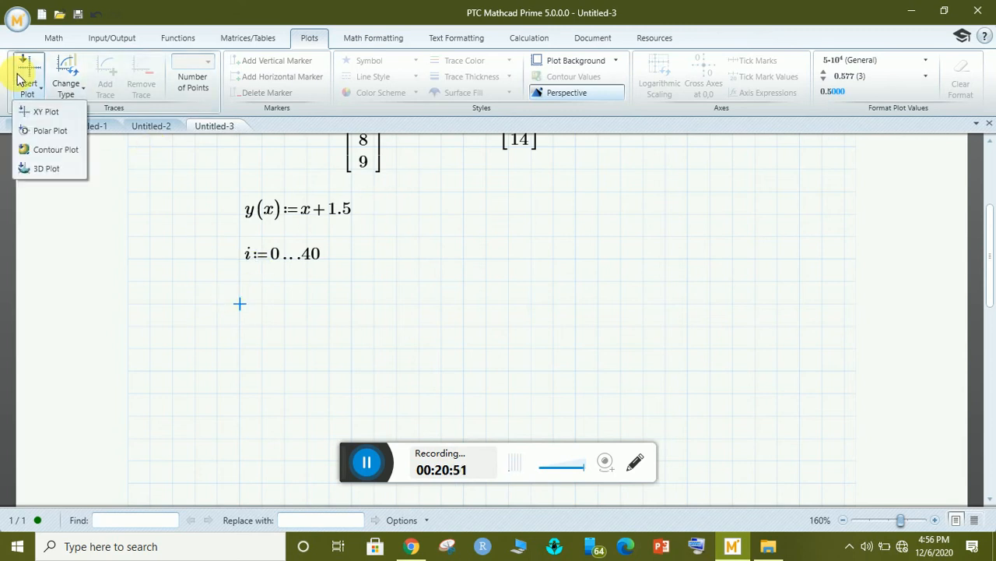
{"action": "left_click", "coordinate": [35, 113]}
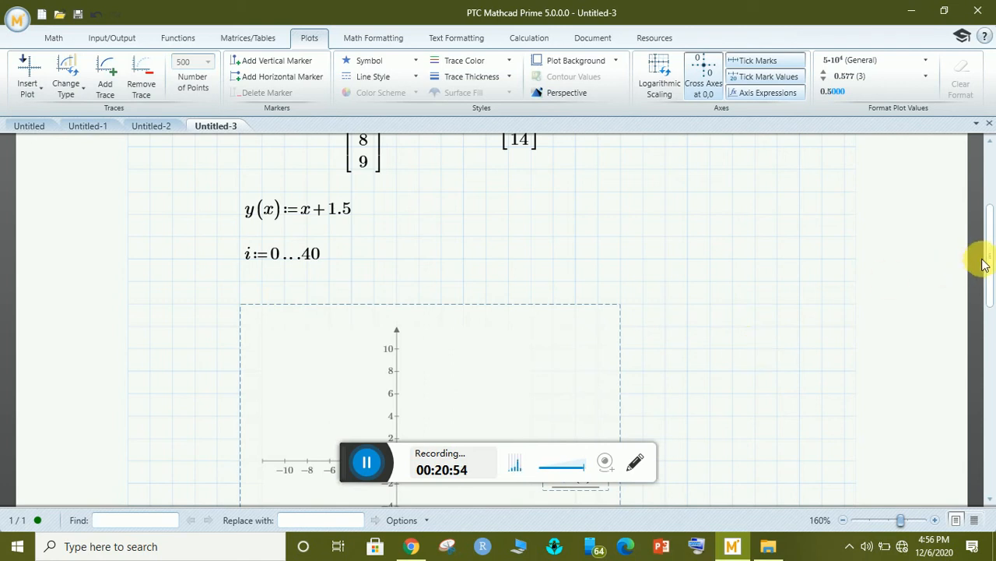
{"action": "left_click_drag", "start_coordinate": [989, 269], "coordinate": [989, 311]}
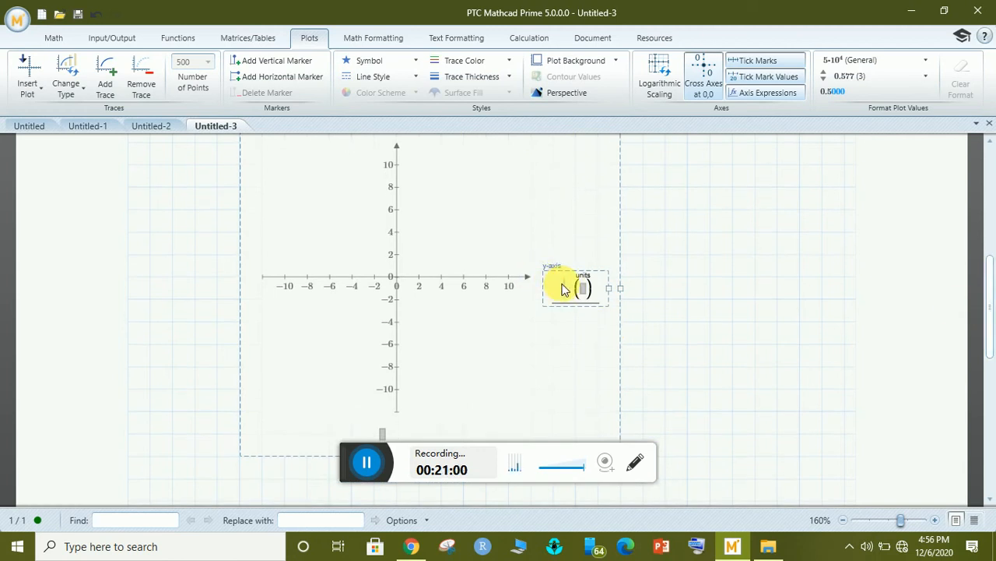
{"action": "type", "text": "Y"}
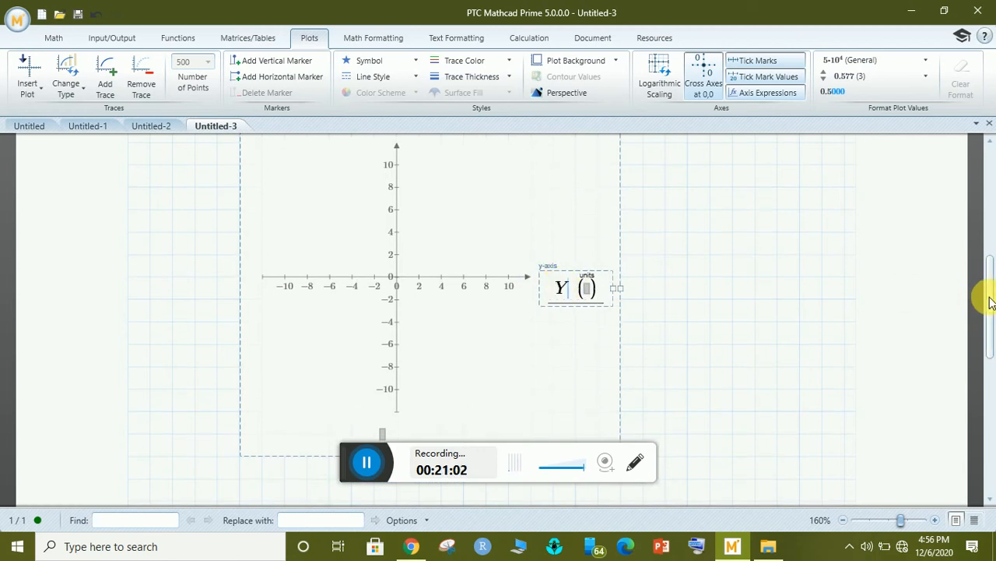
{"action": "left_click_drag", "start_coordinate": [989, 295], "coordinate": [990, 329]}
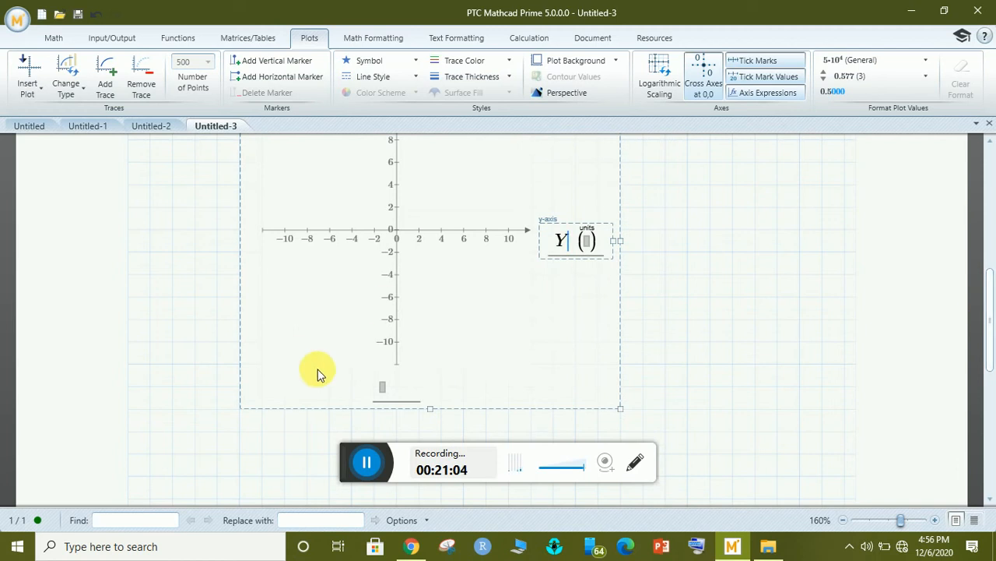
{"action": "left_click", "coordinate": [384, 389]}
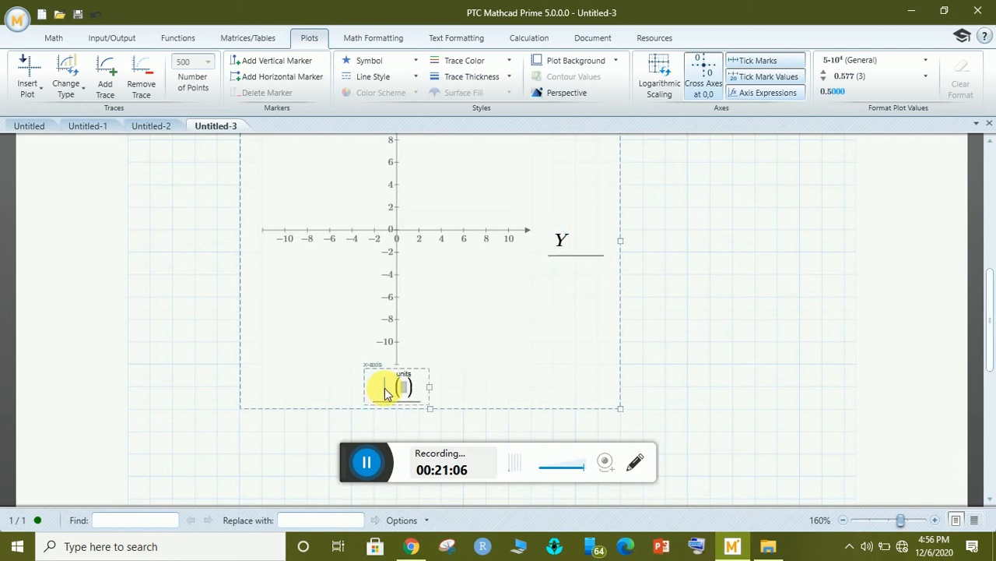
{"action": "type", "text": "X"}
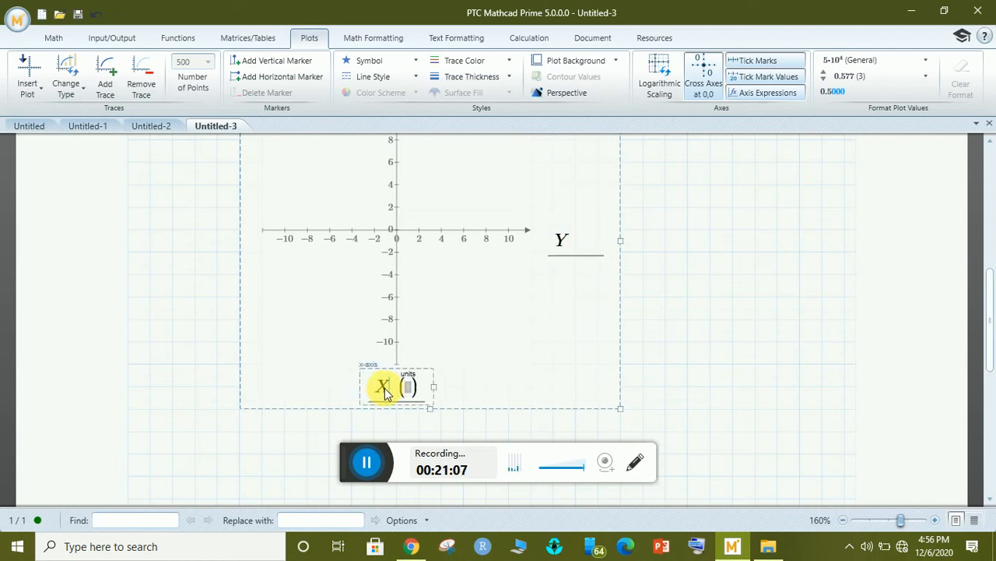
{"action": "left_click", "coordinate": [708, 306]}
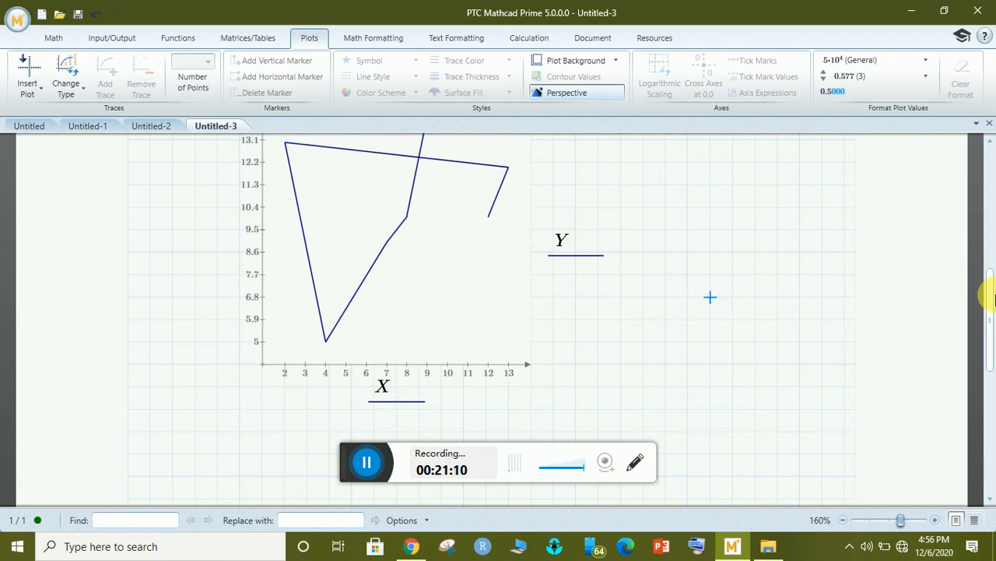
{"action": "mouse_move", "coordinate": [993, 299]}
{"action": "left_mouse_down"}
{"action": "mouse_move", "coordinate": [993, 274]}
{"action": "mouse_move", "coordinate": [993, 303]}
{"action": "left_mouse_up"}
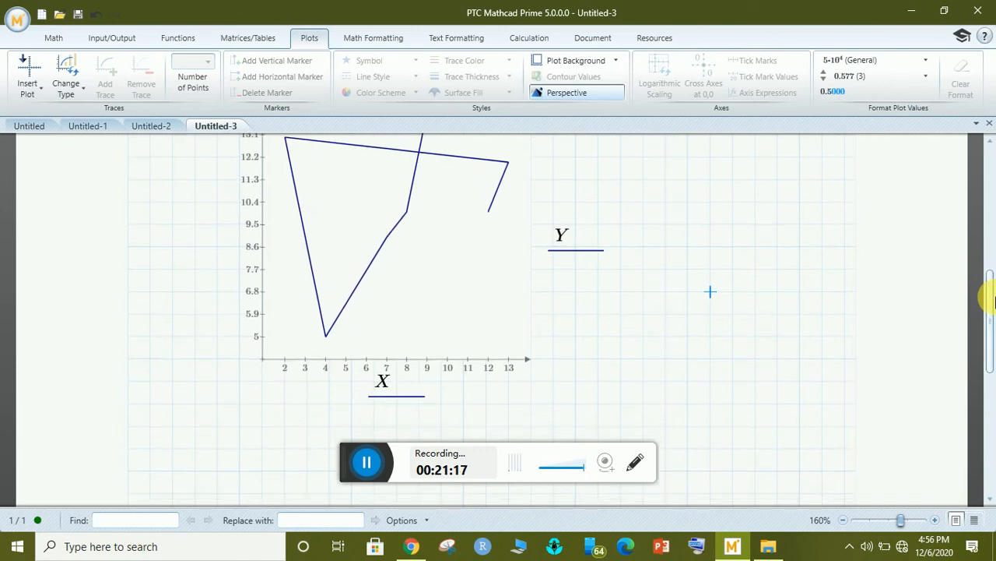
Add y(i) as a second vertical-axis trace on the plot.
{"action": "left_click", "coordinate": [565, 236]}
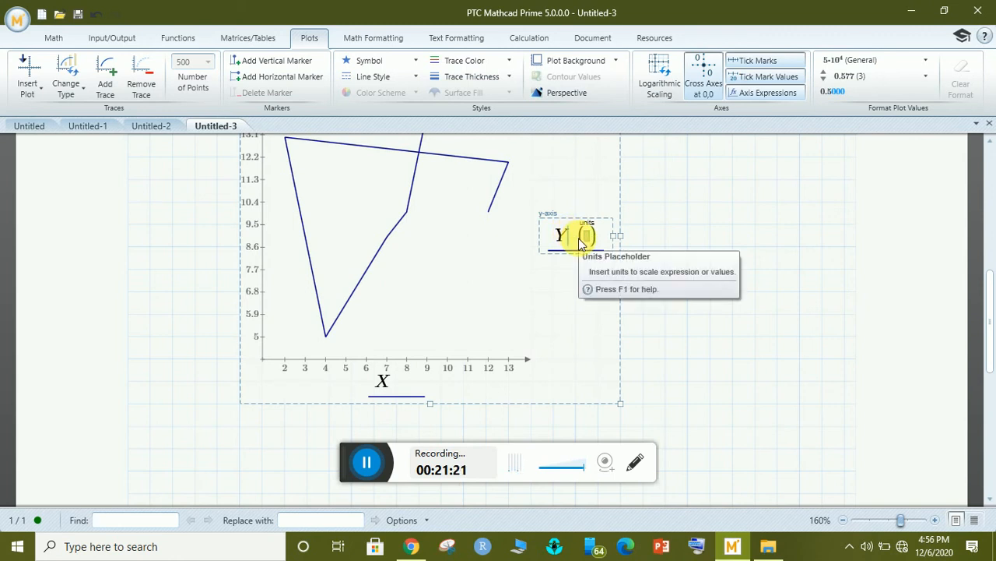
{"action": "left_click", "coordinate": [104, 78]}
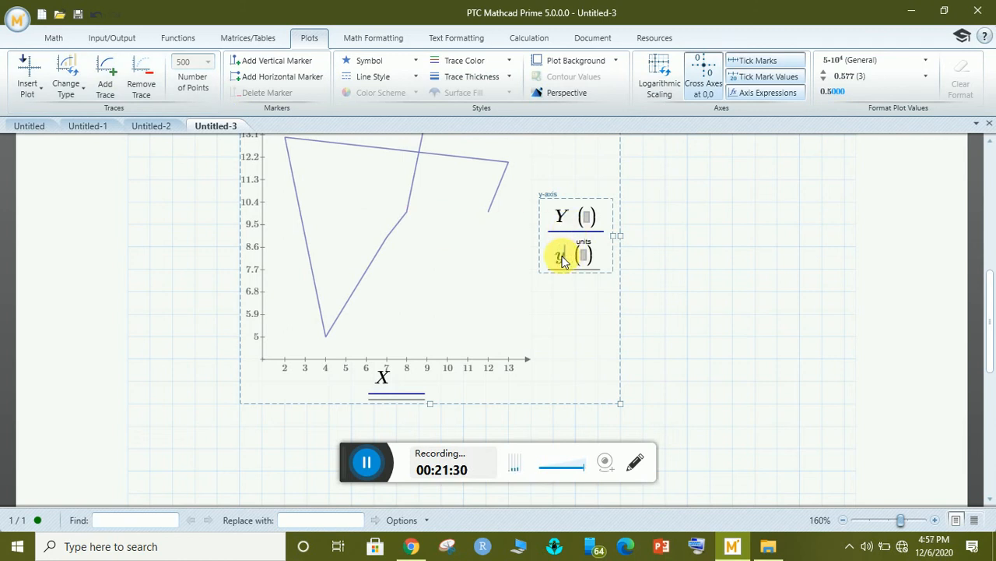
{"action": "type", "text": "y("}
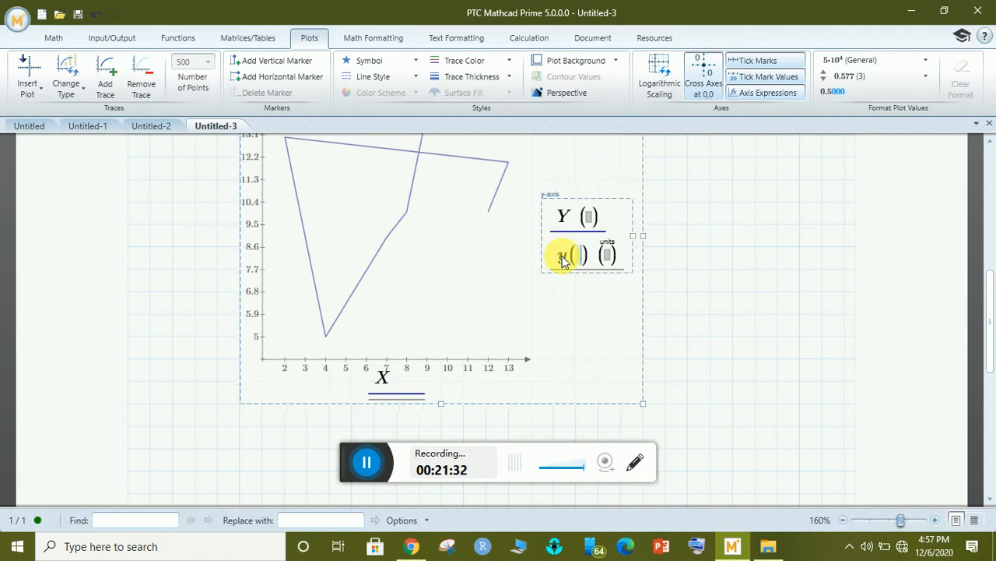
{"action": "type", "text": "i"}
{"action": "left_click", "coordinate": [703, 280]}
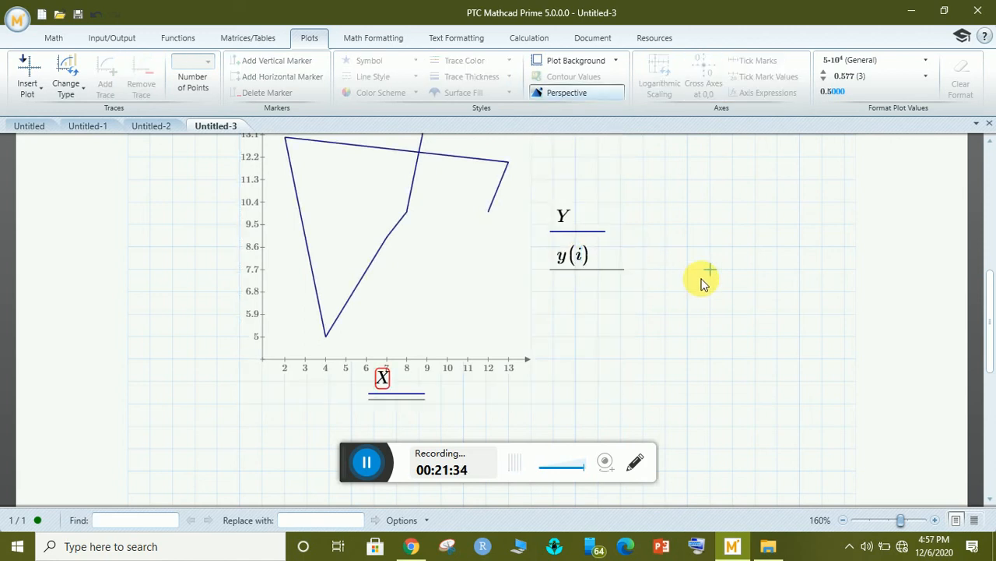
Add i as the matching second horizontal-axis expression so the plot redraws.
{"action": "left_click", "coordinate": [384, 378]}
{"action": "type", "text": "("}
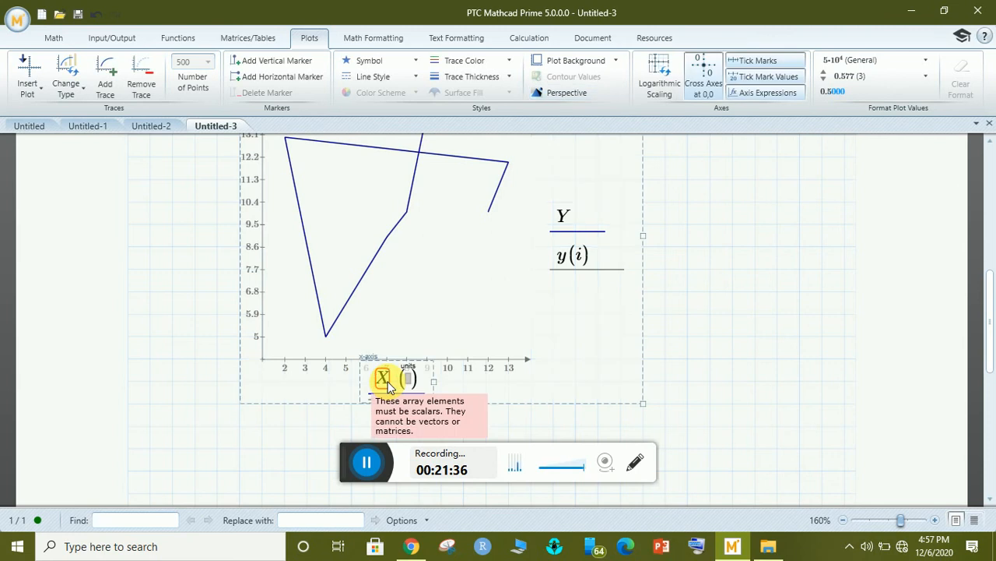
{"action": "left_click", "coordinate": [105, 76]}
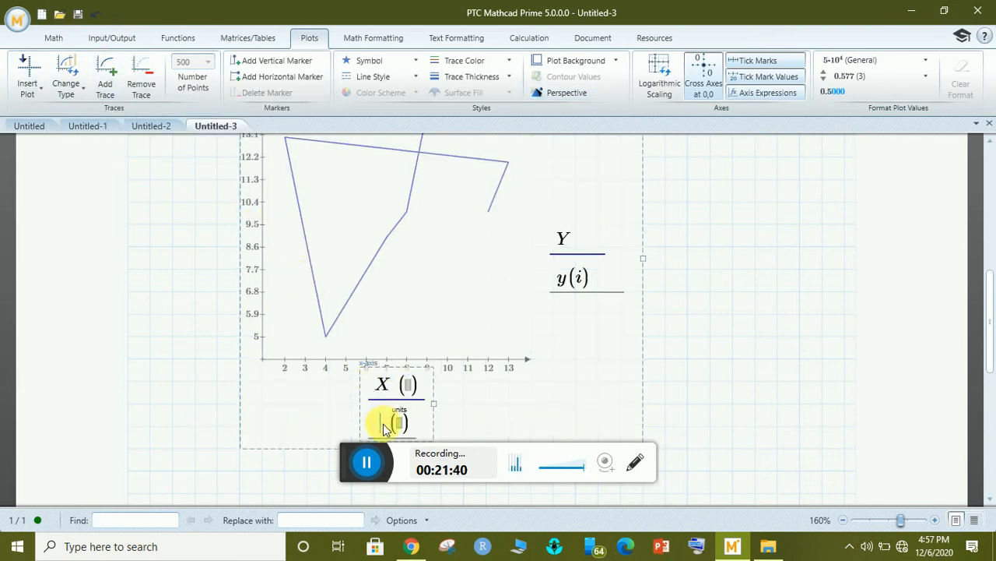
{"action": "type", "text": "i"}
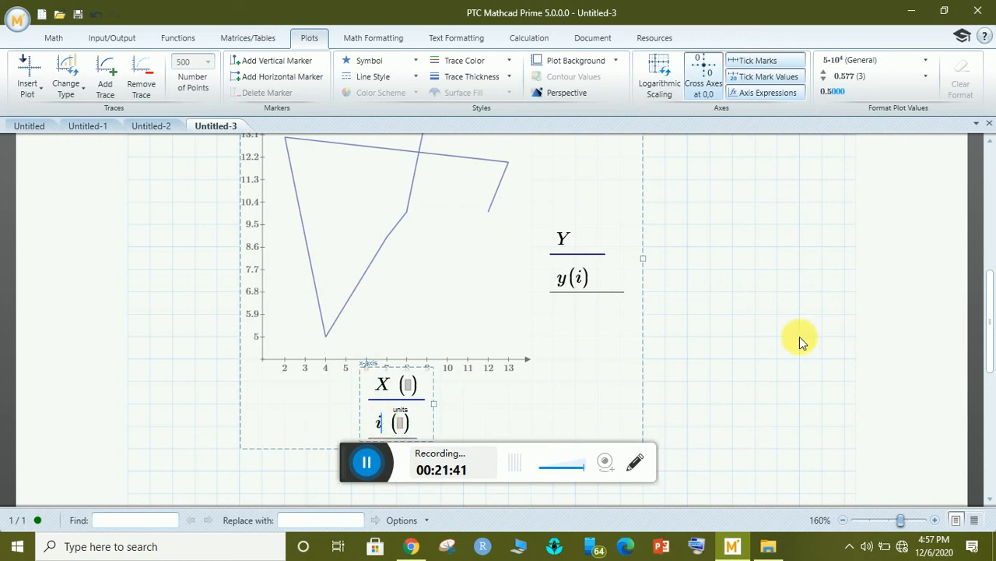
{"action": "left_click", "coordinate": [774, 401]}
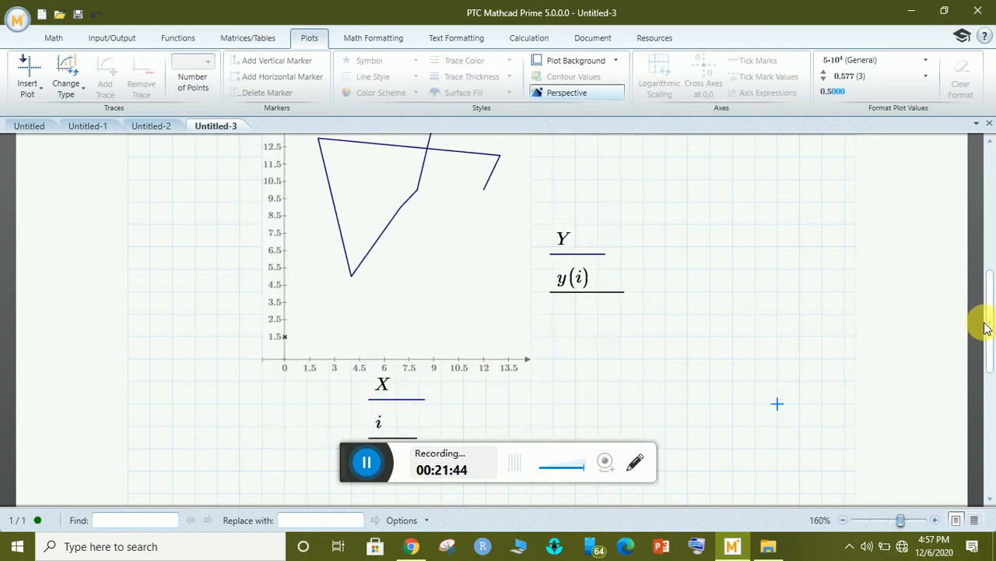
{"action": "mouse_move", "coordinate": [992, 323]}
{"action": "left_mouse_down"}
{"action": "mouse_move", "coordinate": [991, 308]}
{"action": "mouse_move", "coordinate": [993, 335]}
{"action": "mouse_move", "coordinate": [991, 305]}
{"action": "left_mouse_up"}
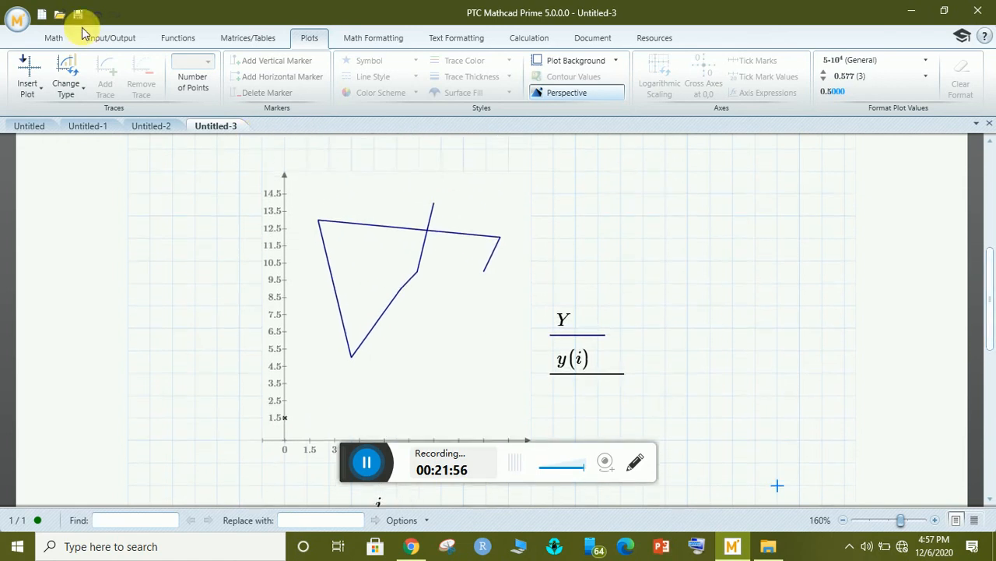
Restyle the Y trace with × cross symbols and Line Style (none) so points are unconnected.
{"action": "left_click", "coordinate": [391, 270]}
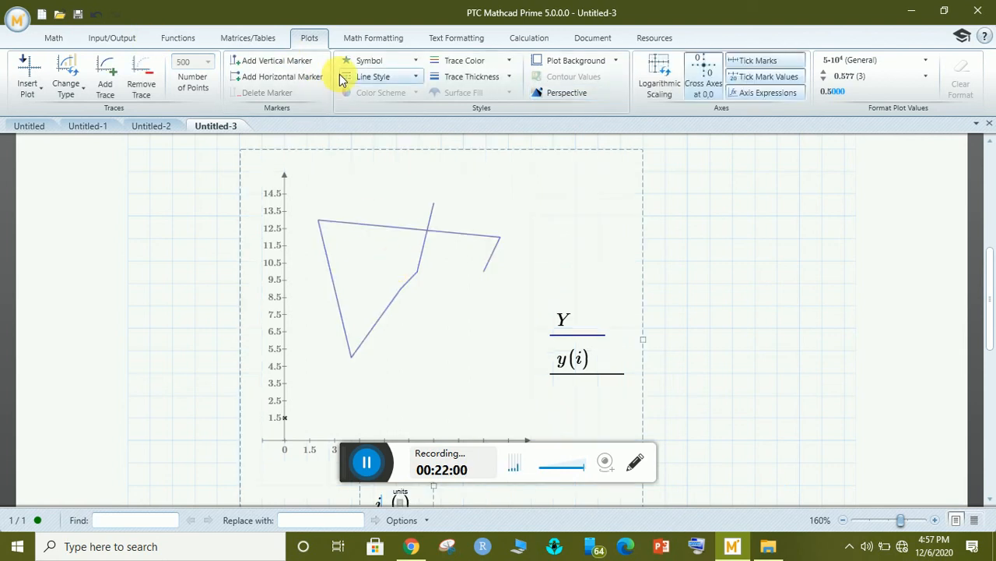
{"action": "left_click", "coordinate": [586, 321]}
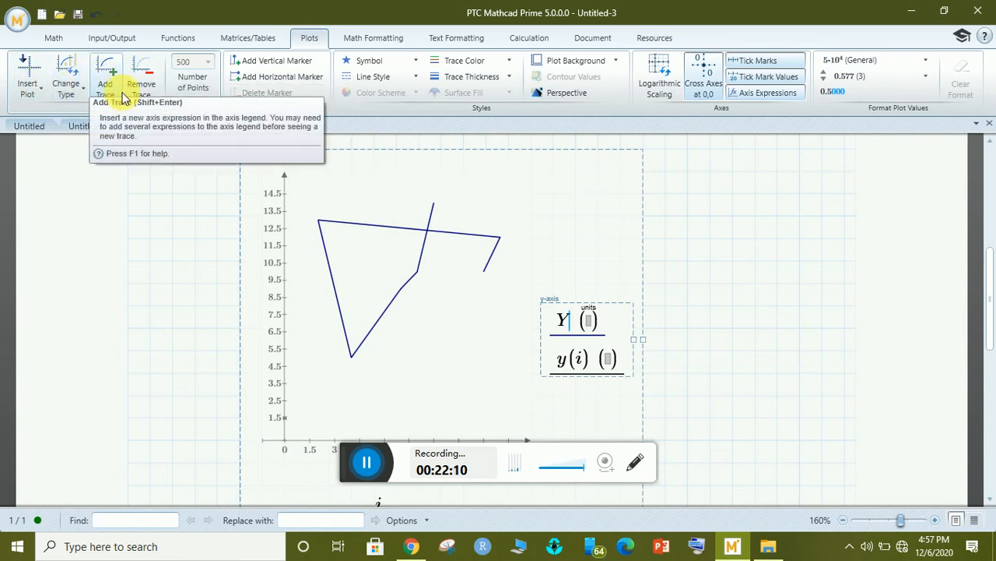
{"action": "left_click", "coordinate": [402, 64]}
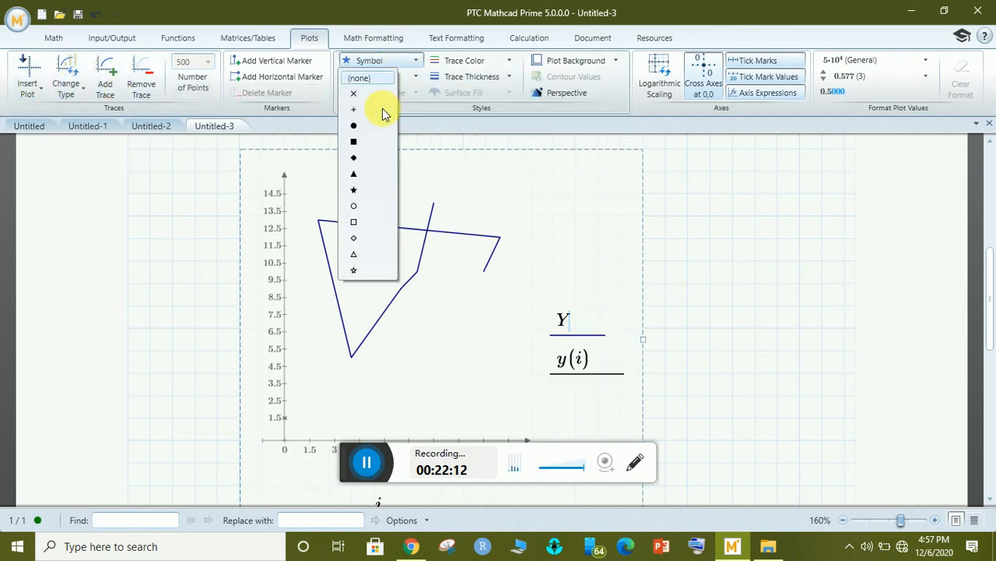
{"action": "left_click", "coordinate": [360, 95]}
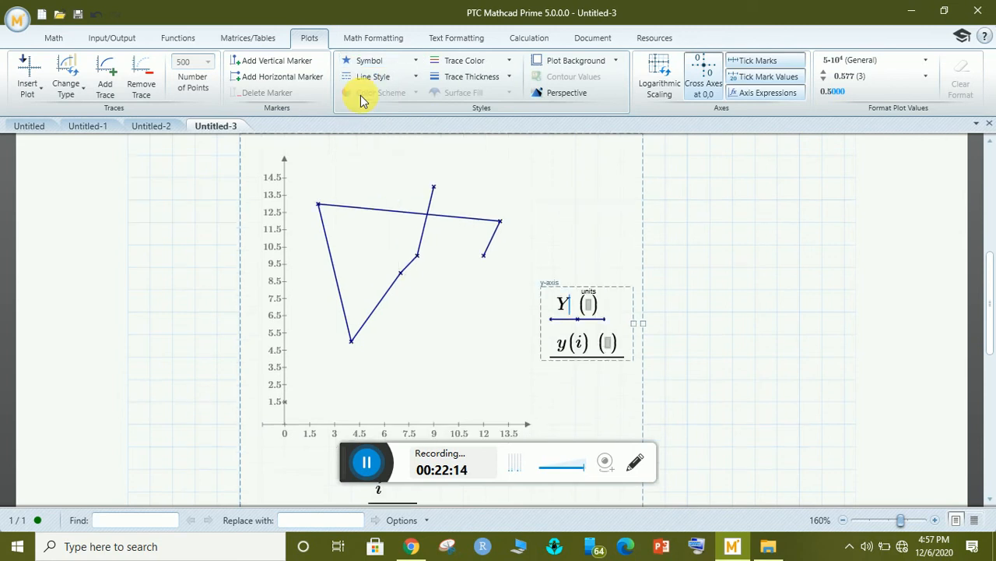
{"action": "left_click", "coordinate": [406, 78]}
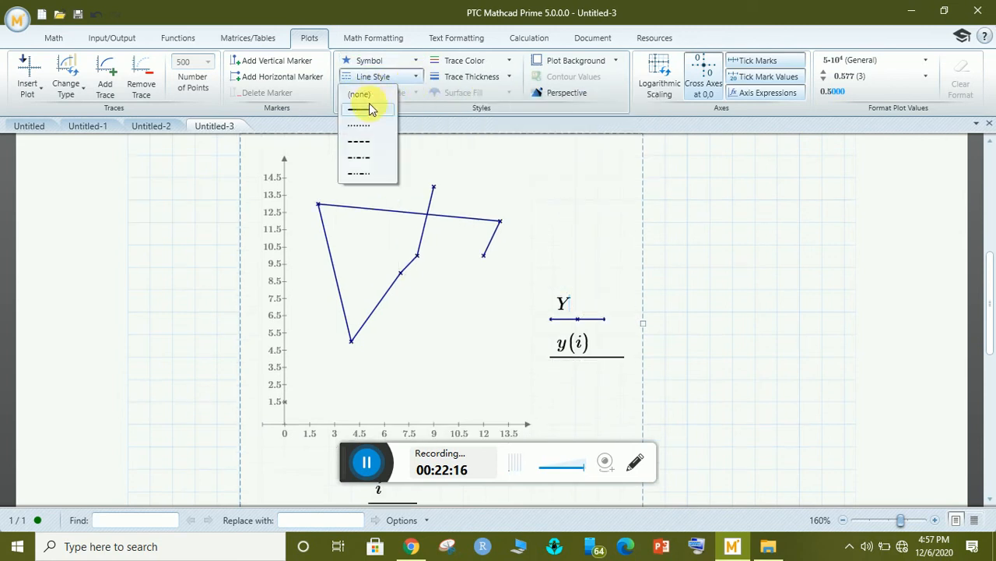
{"action": "left_click", "coordinate": [361, 95]}
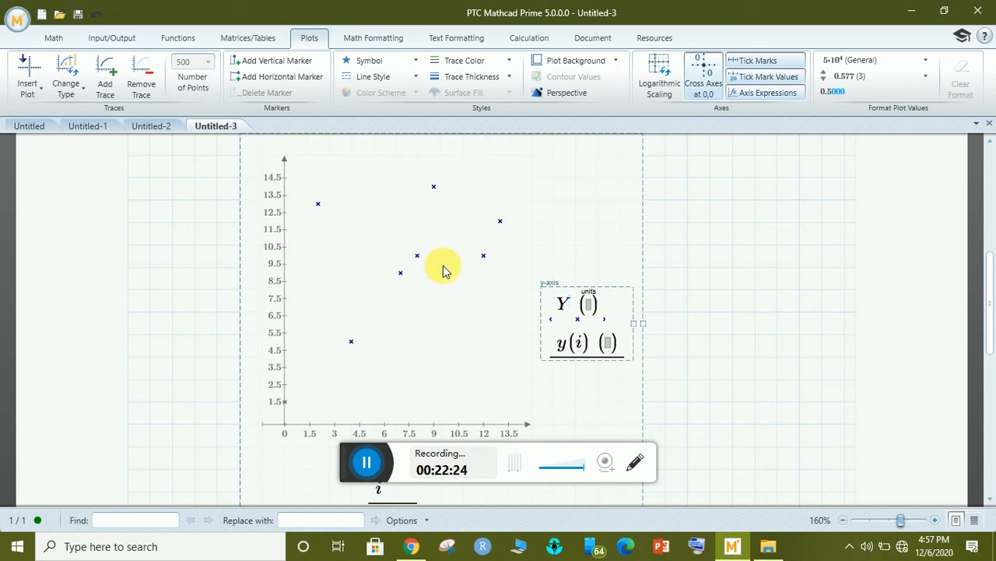
{"action": "left_click", "coordinate": [367, 463]}
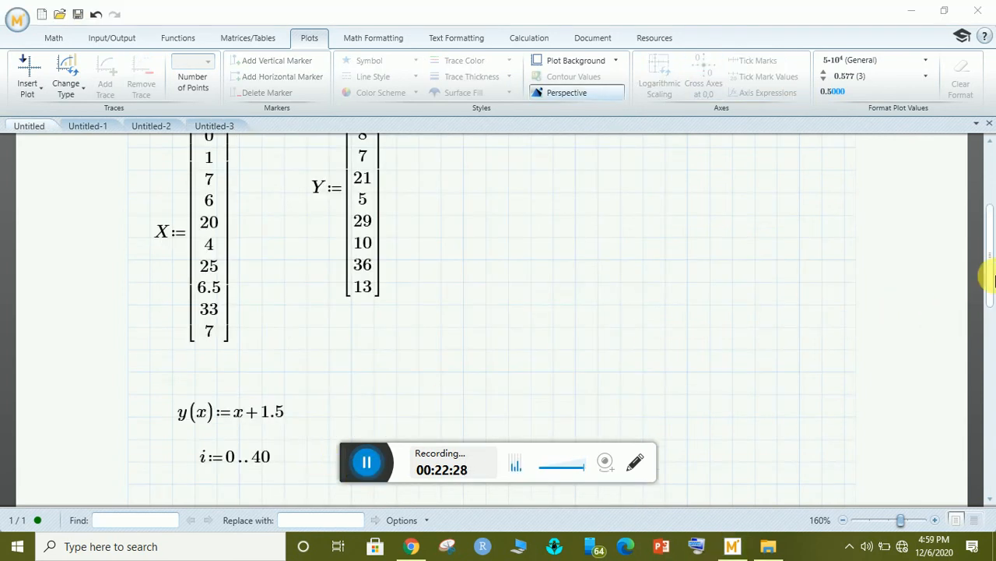
Switch to the Untitled worksheet and bring the X and Y matrix definitions into view.
{"action": "mouse_move", "coordinate": [986, 272]}
{"action": "left_mouse_down"}
{"action": "mouse_move", "coordinate": [988, 226]}
{"action": "mouse_move", "coordinate": [992, 273]}
{"action": "left_mouse_up"}
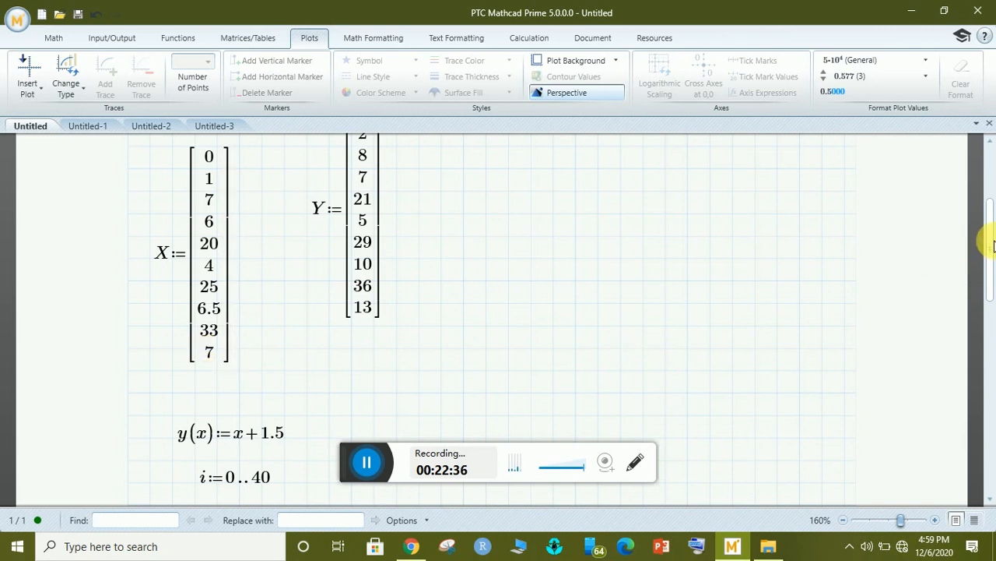
{"action": "scroll", "coordinate": [992, 284], "scroll_direction": "down", "scroll_amount": 3}
{"action": "left_click_drag", "start_coordinate": [993, 277], "coordinate": [521, 285]}
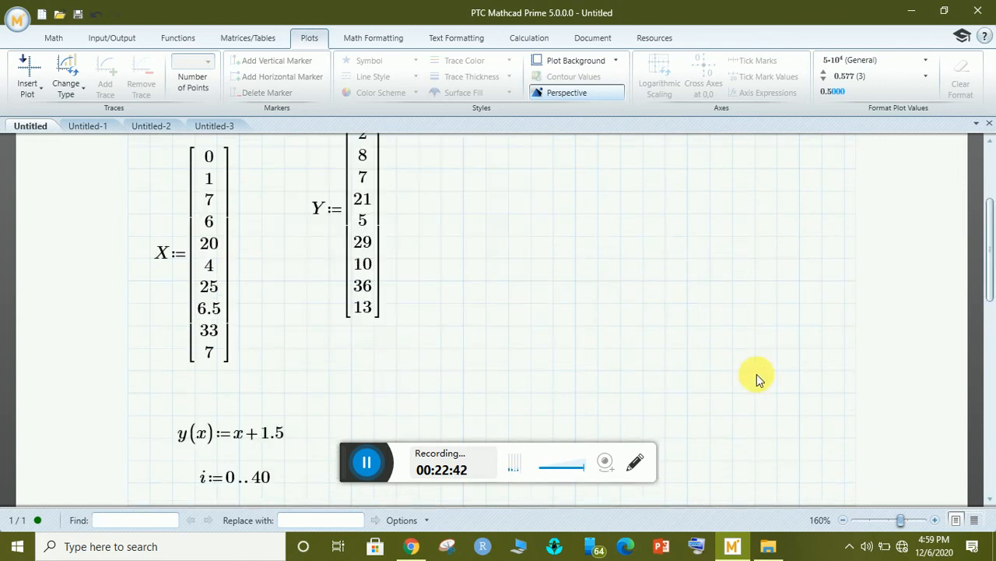
{"action": "left_click", "coordinate": [991, 251]}
Fill the empty XY plot with Y on the y-axis and X on the x-axis.
{"action": "left_click_drag", "start_coordinate": [991, 251], "coordinate": [993, 405]}
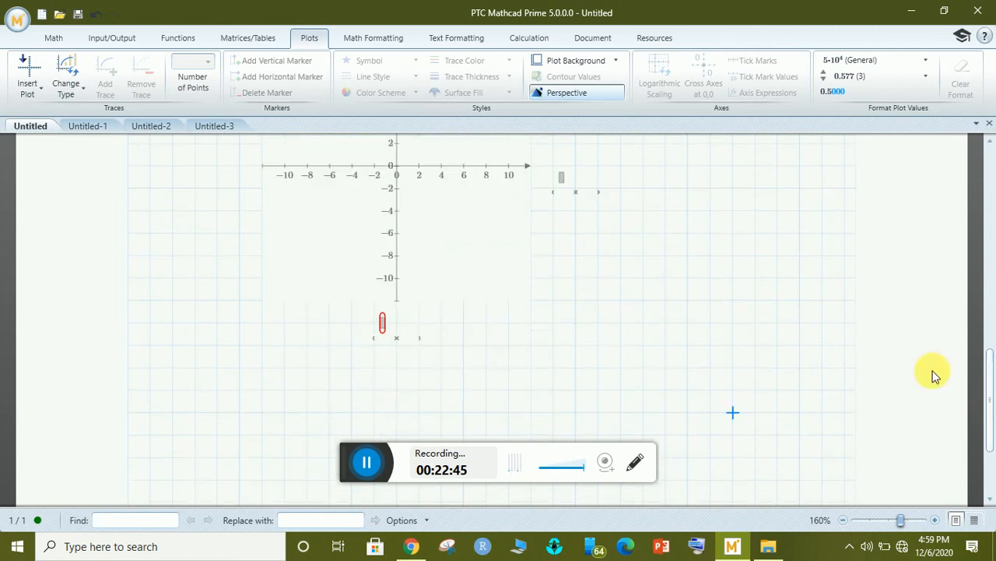
{"action": "left_click", "coordinate": [560, 178]}
{"action": "type", "text": "Y"}
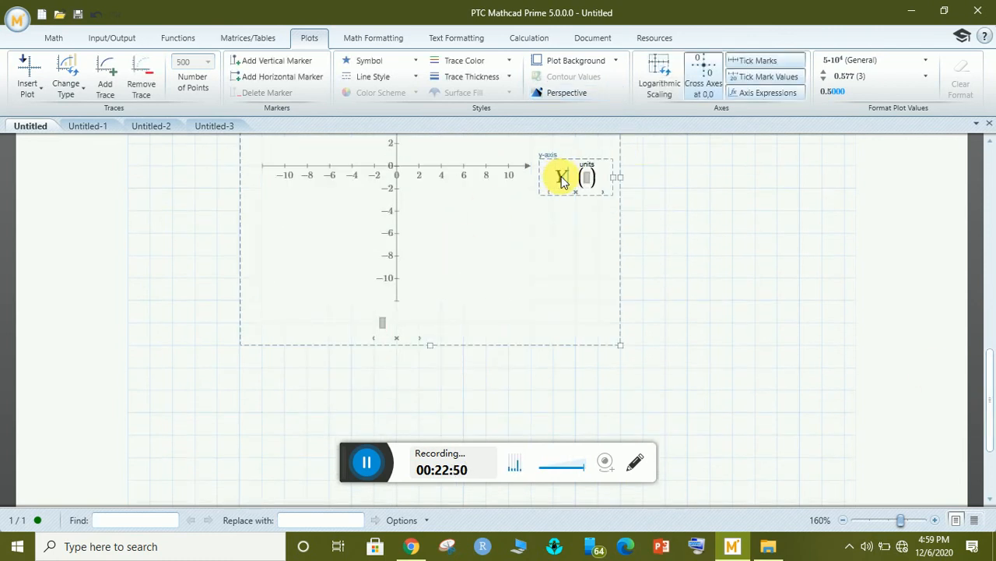
{"action": "left_click", "coordinate": [377, 325]}
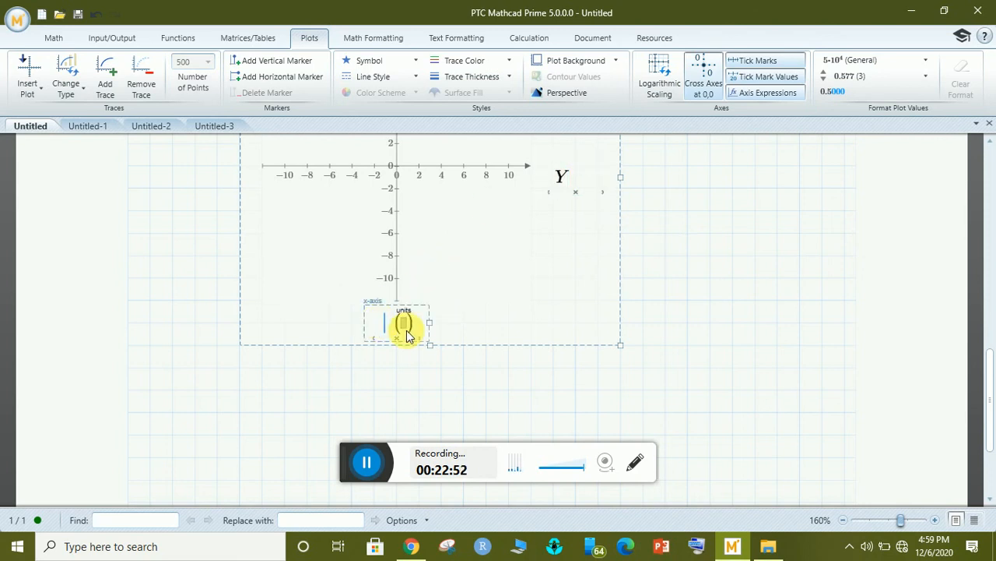
{"action": "type", "text": "X"}
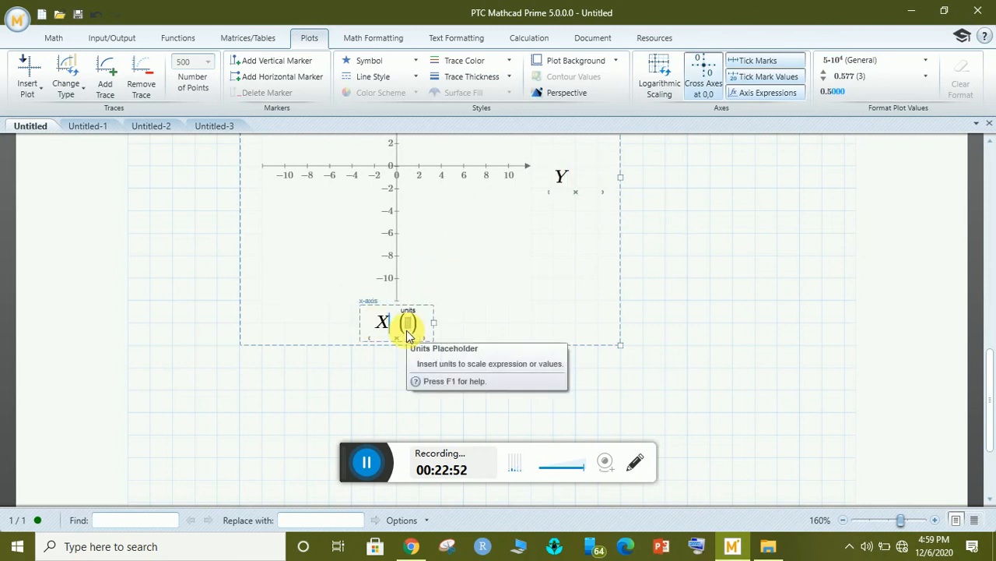
{"action": "left_click", "coordinate": [693, 294]}
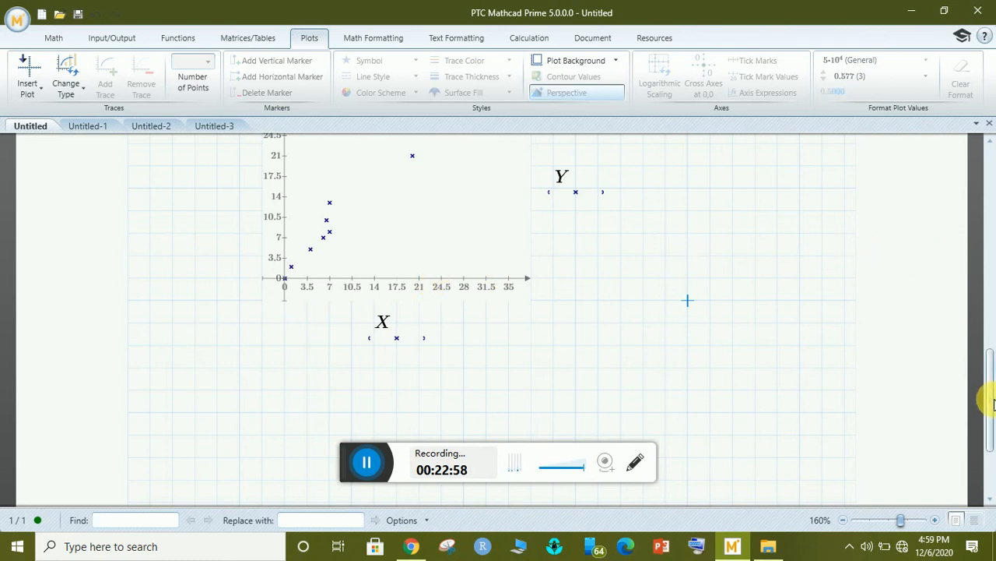
{"action": "left_click_drag", "start_coordinate": [993, 400], "coordinate": [989, 367]}
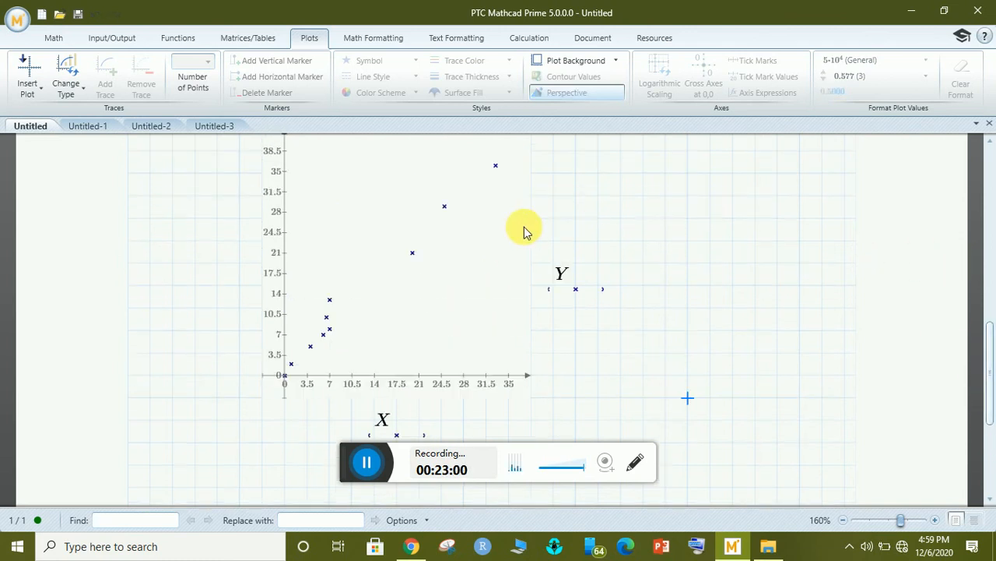
{"action": "left_click", "coordinate": [572, 282]}
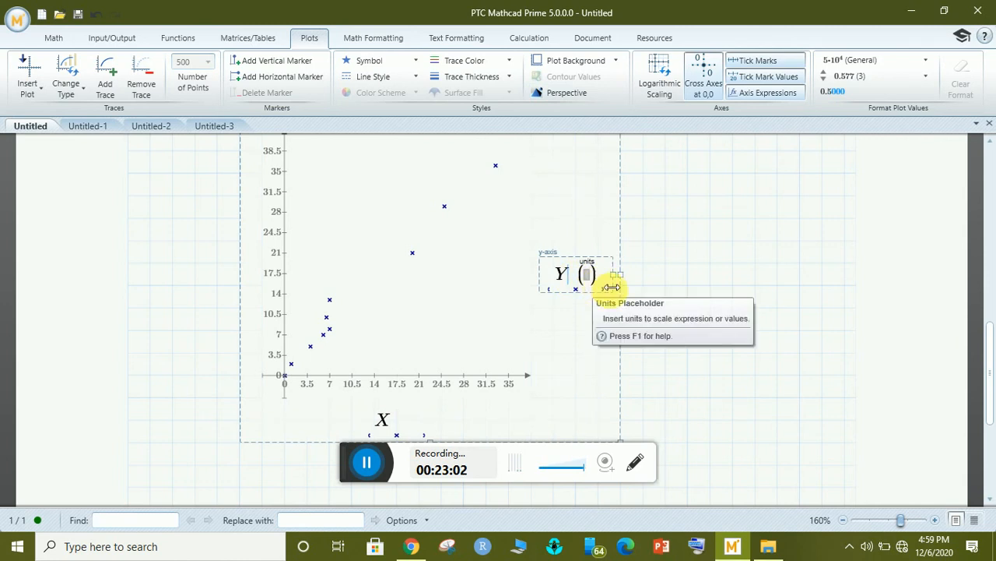
Add y(i) as a second y-axis expression in the plot.
{"action": "left_click", "coordinate": [108, 72]}
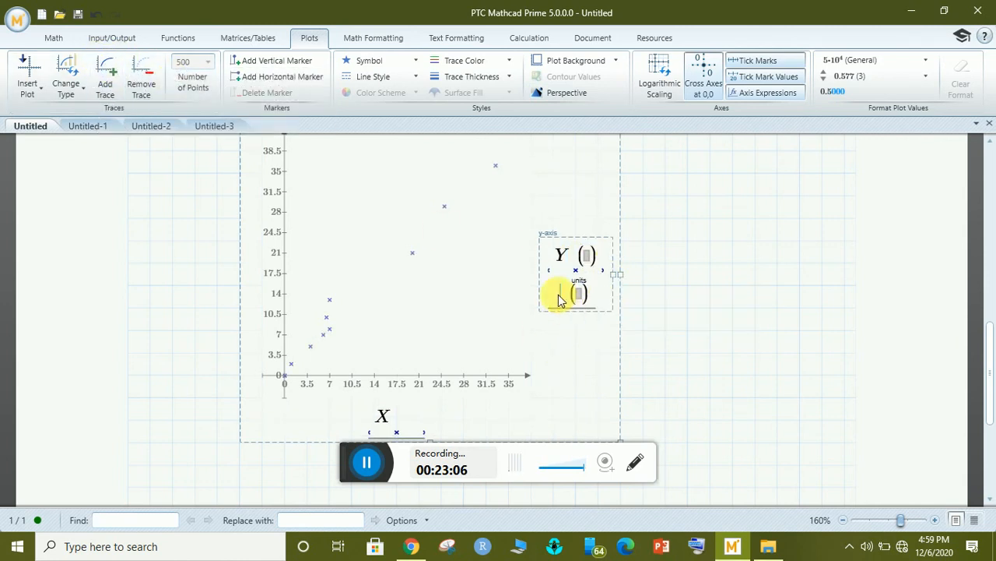
{"action": "type", "text": "y"}
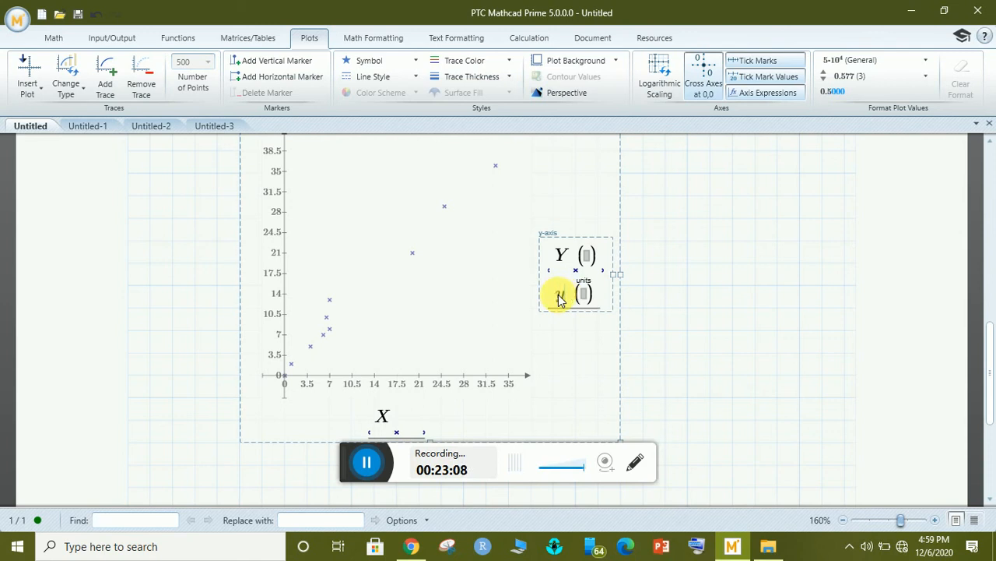
{"action": "type", "text": "(i"}
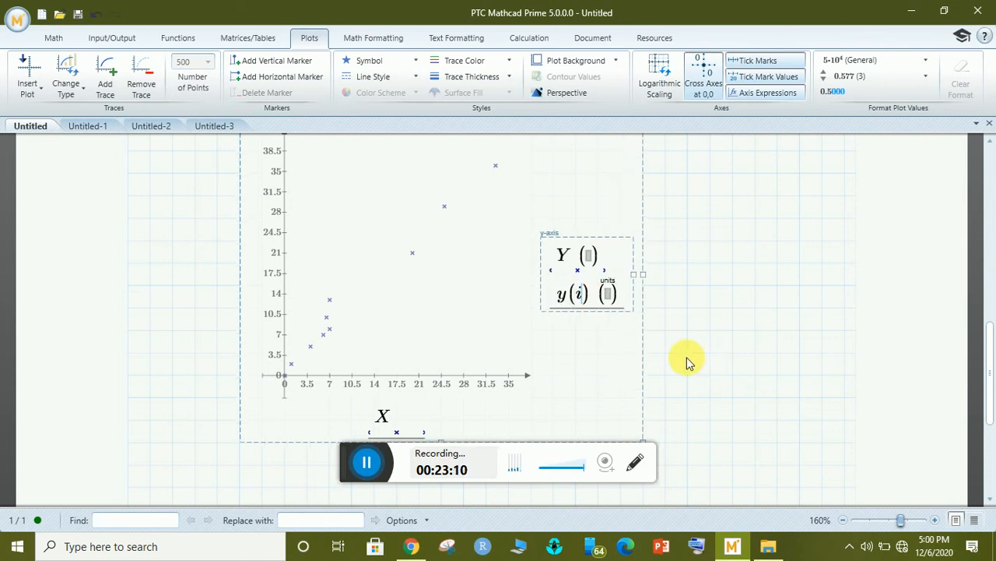
{"action": "left_click", "coordinate": [688, 362]}
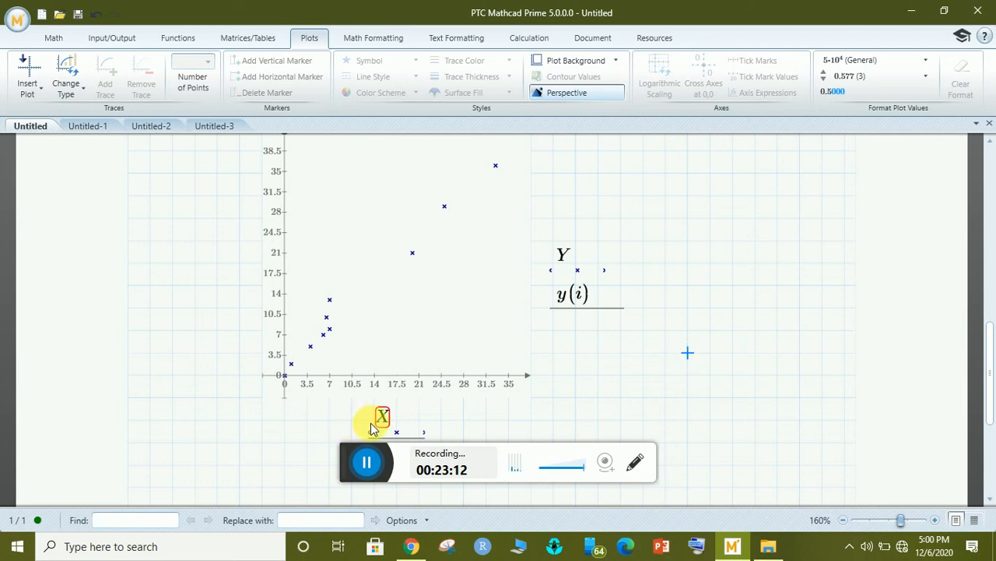
{"action": "scroll", "coordinate": [991, 354], "scroll_direction": "down", "scroll_amount": 3}
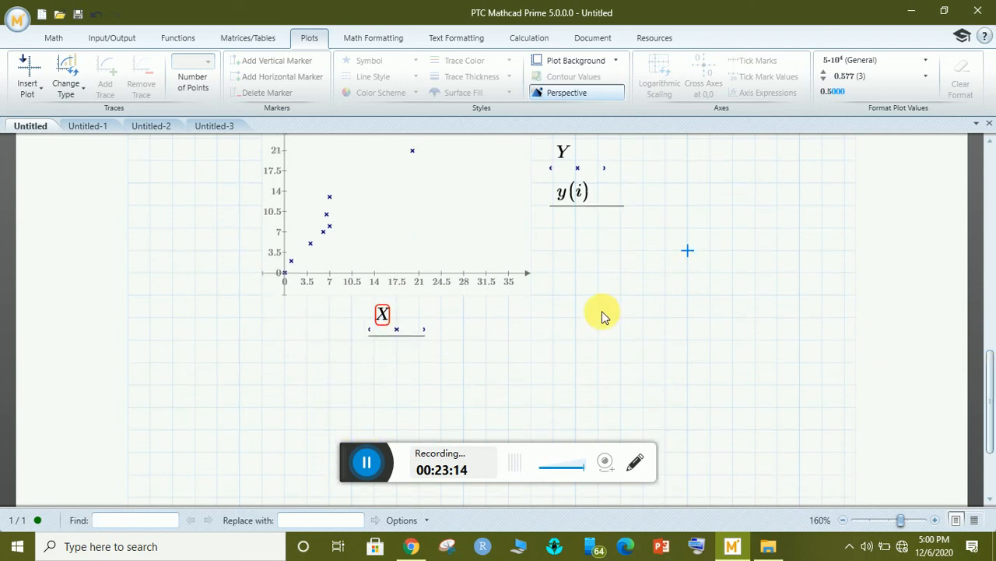
Pair the y(i) trace with i on the x-axis so the red fit line extends to 40.
{"action": "left_click", "coordinate": [426, 327]}
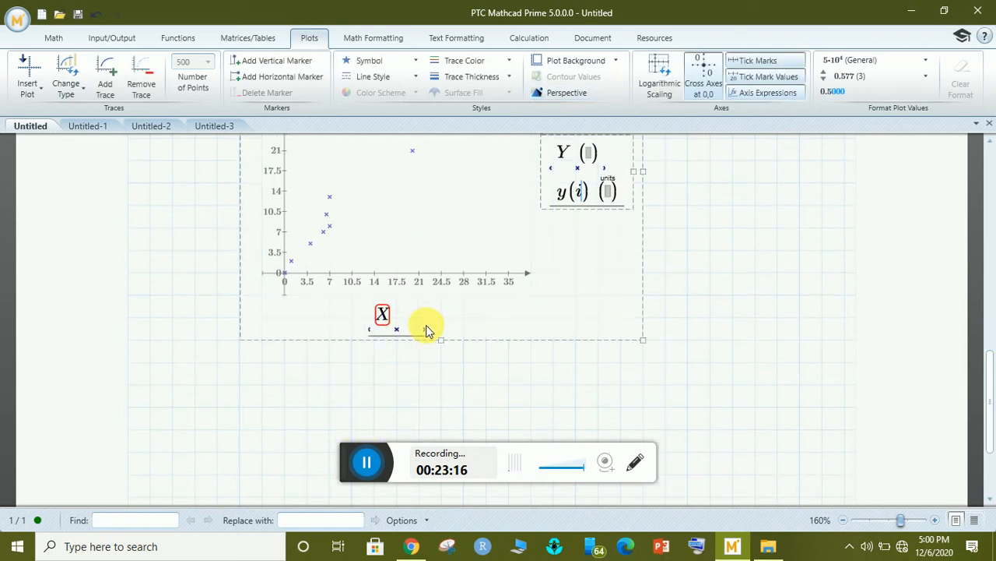
{"action": "left_click", "coordinate": [106, 86]}
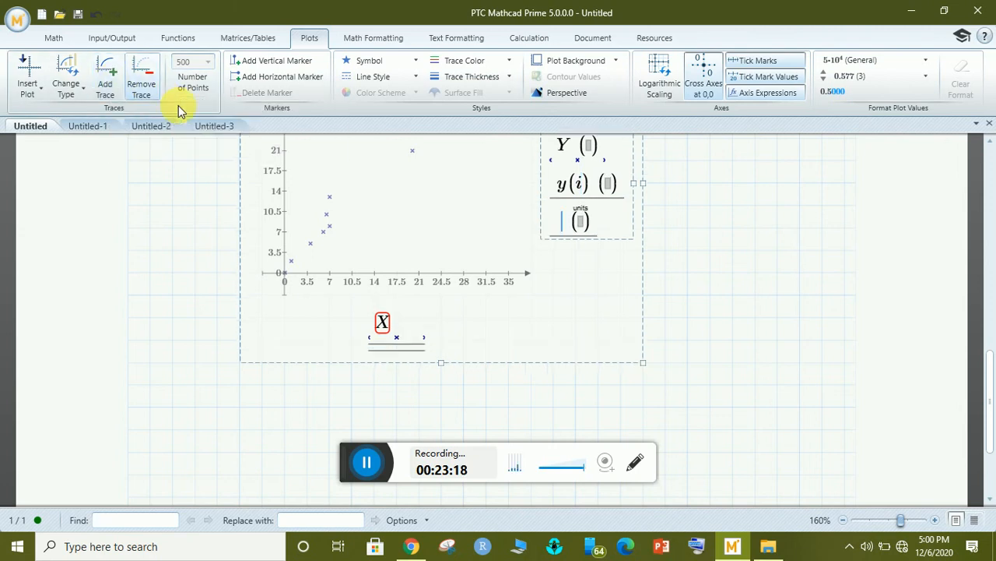
{"action": "key", "text": "ctrl+z"}
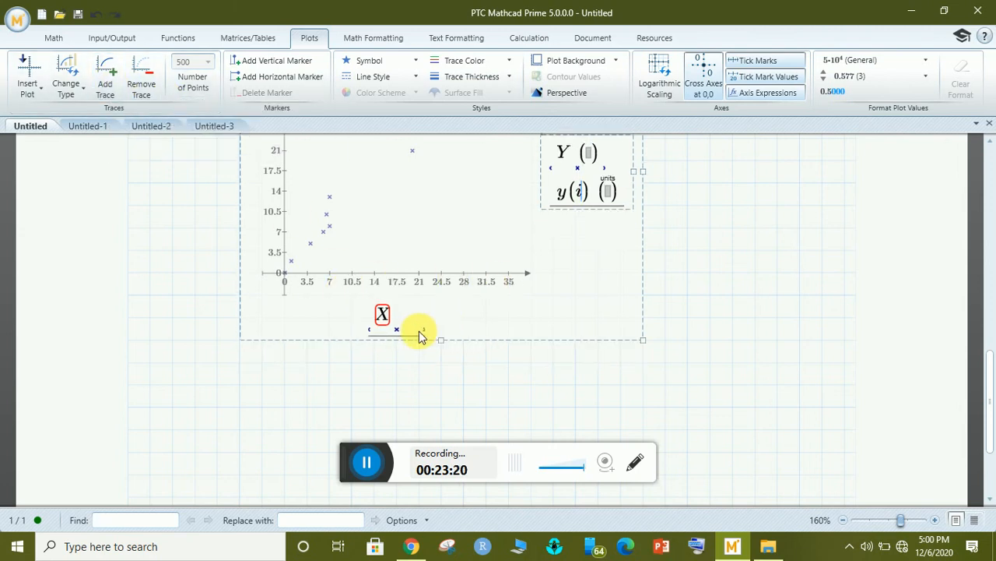
{"action": "left_click", "coordinate": [400, 314]}
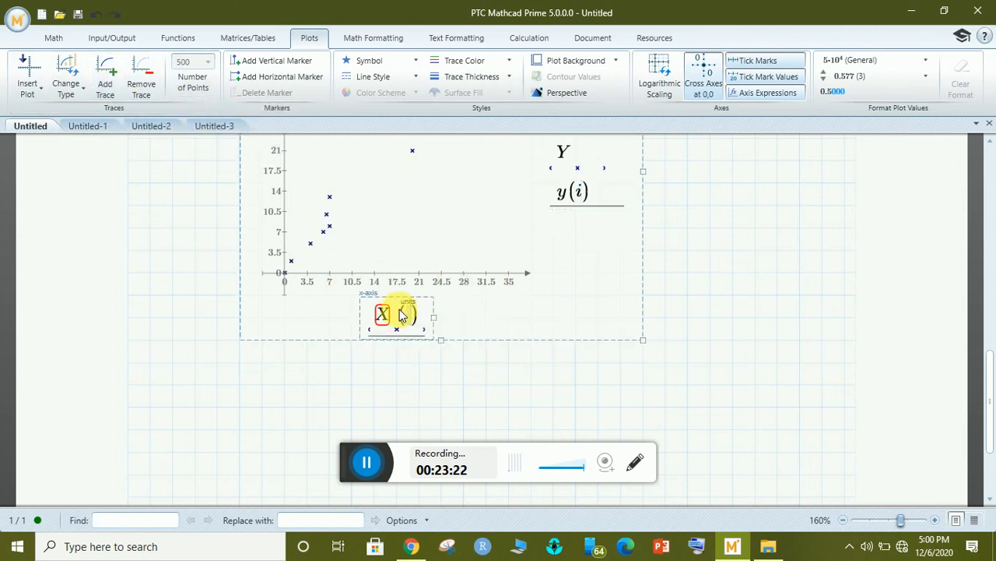
{"action": "left_click", "coordinate": [106, 82]}
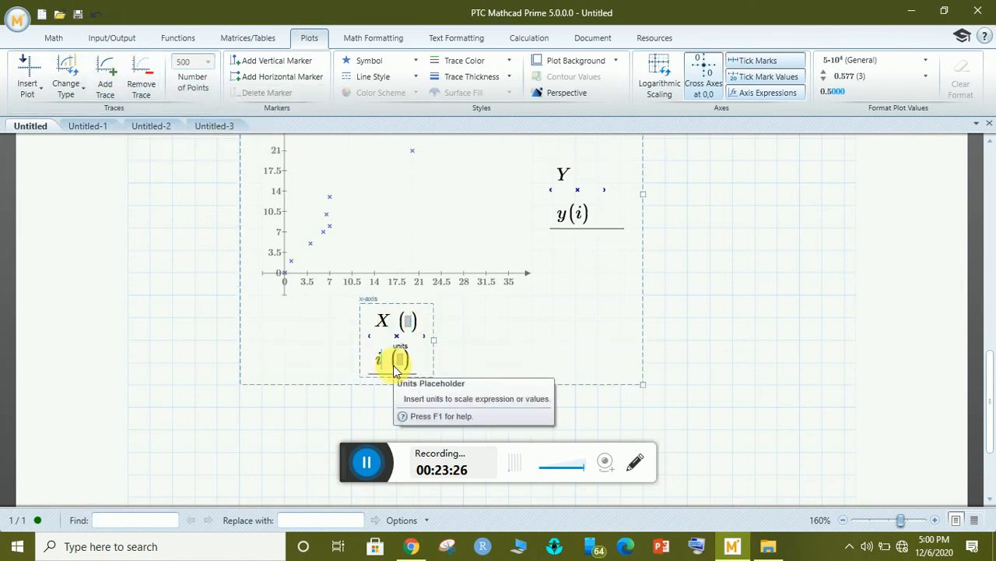
{"action": "left_click", "coordinate": [745, 320]}
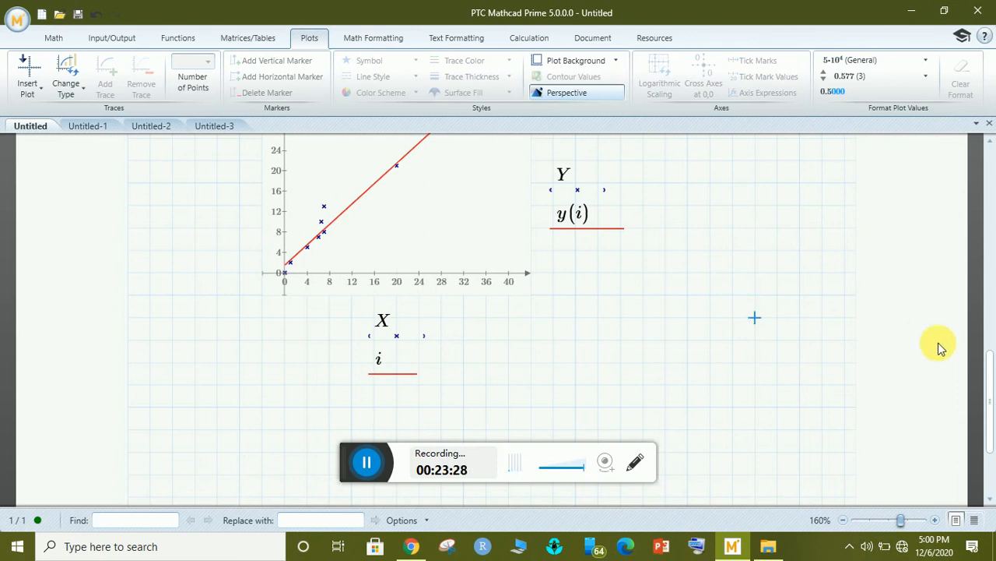
{"action": "mouse_move", "coordinate": [989, 372]}
{"action": "left_mouse_down"}
{"action": "mouse_move", "coordinate": [985, 322]}
{"action": "mouse_move", "coordinate": [988, 356]}
{"action": "left_mouse_up"}
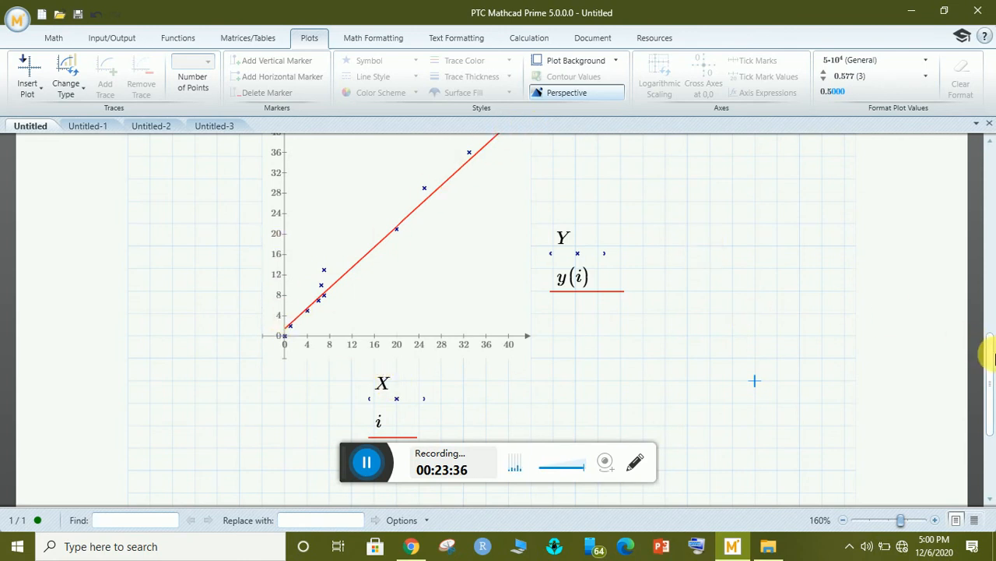
{"action": "left_click_drag", "start_coordinate": [987, 359], "coordinate": [986, 345]}
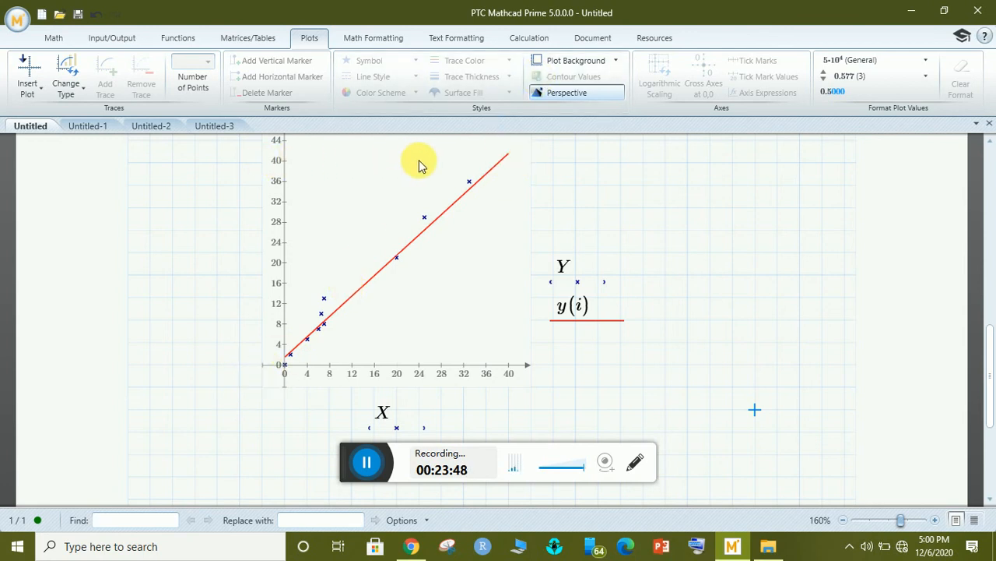
{"action": "left_click", "coordinate": [292, 267]}
{"action": "left_click", "coordinate": [261, 67]}
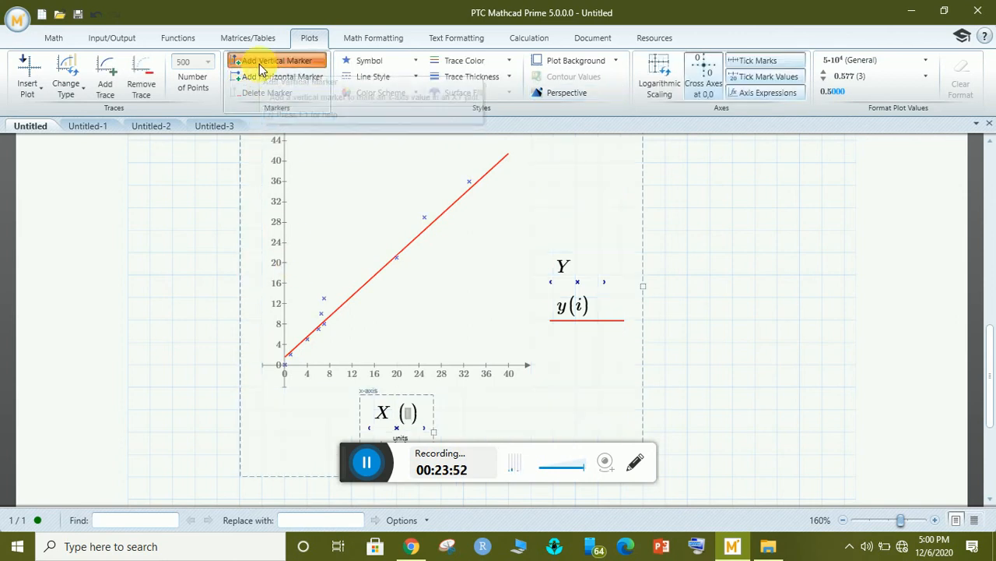
{"action": "left_click", "coordinate": [267, 76]}
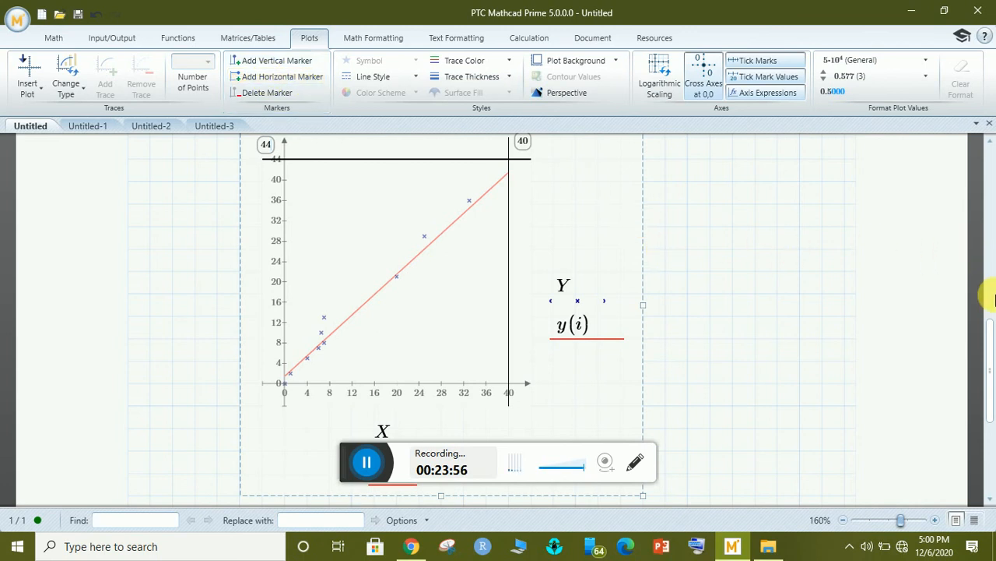
{"action": "scroll", "coordinate": [990, 344], "scroll_direction": "up", "scroll_amount": 1}
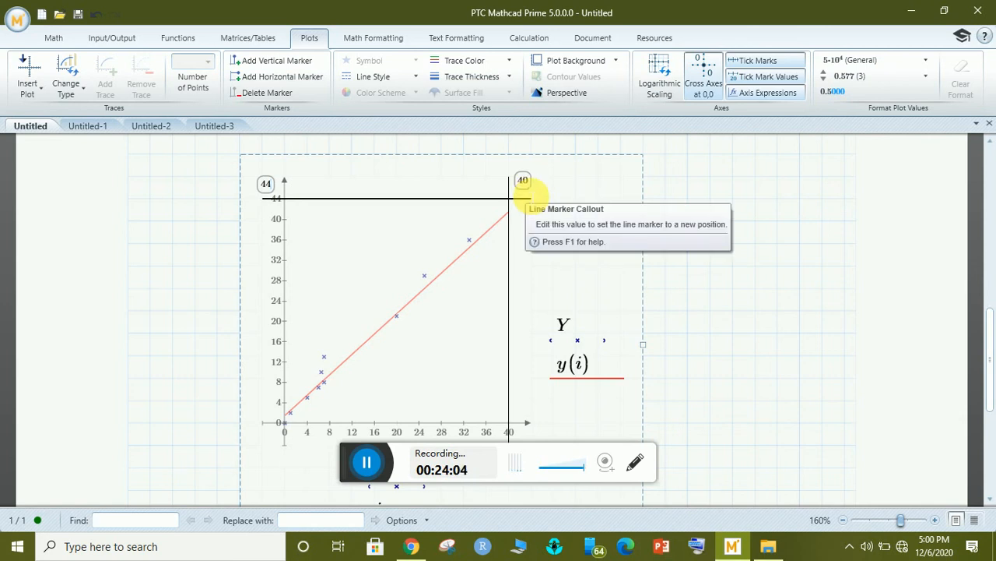
{"action": "left_click_drag", "start_coordinate": [506, 207], "coordinate": [505, 227]}
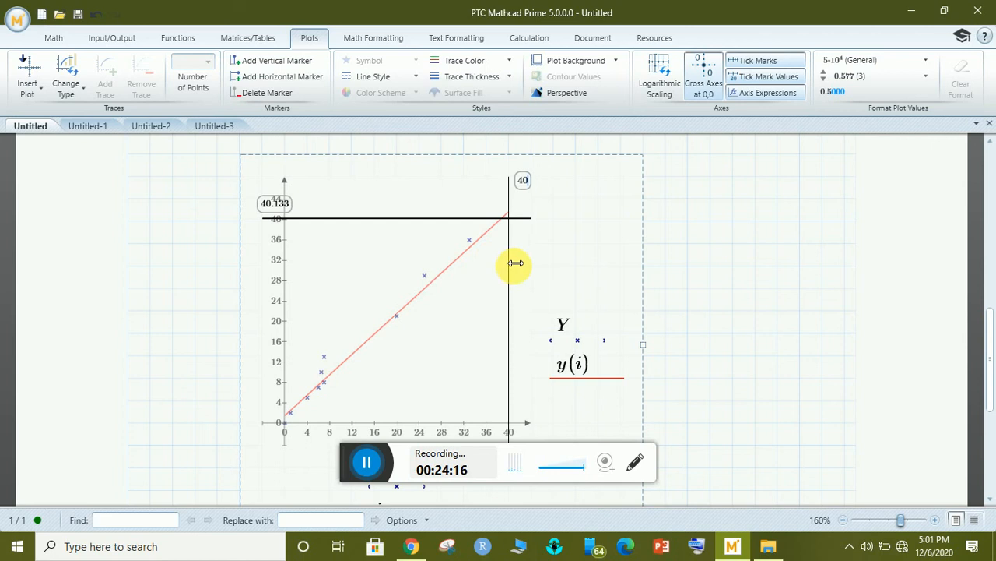
{"action": "left_click_drag", "start_coordinate": [516, 265], "coordinate": [516, 269]}
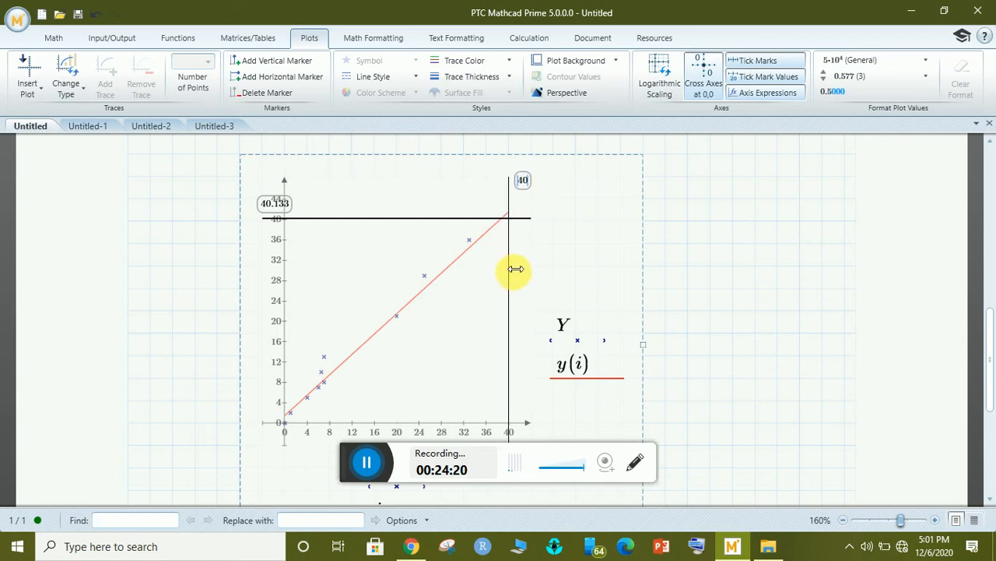
{"action": "left_click", "coordinate": [710, 261]}
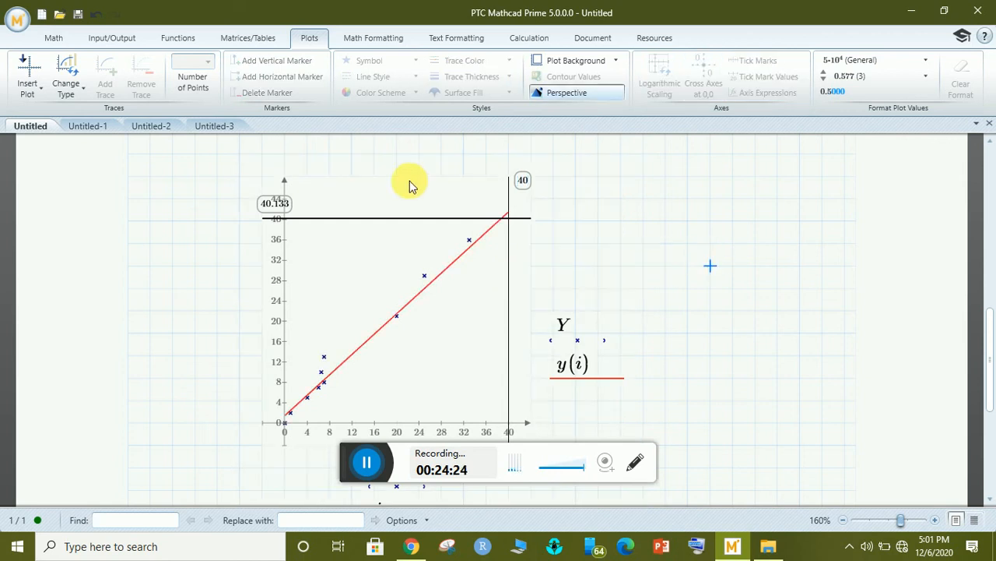
{"action": "left_click", "coordinate": [407, 225]}
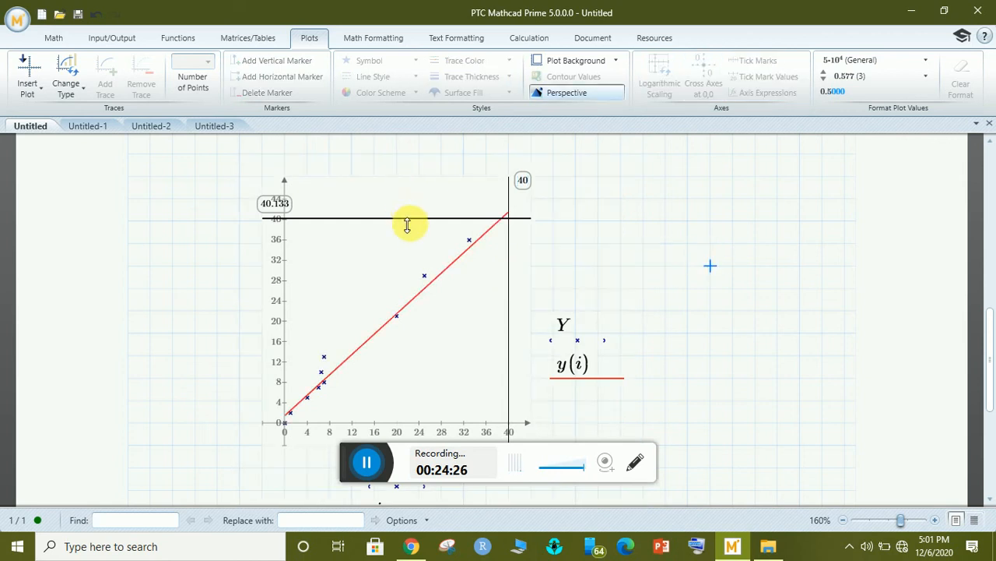
{"action": "key", "text": "ctrl+z"}
{"action": "key", "text": "ctrl+z"}
{"action": "key", "text": "ctrl+z"}
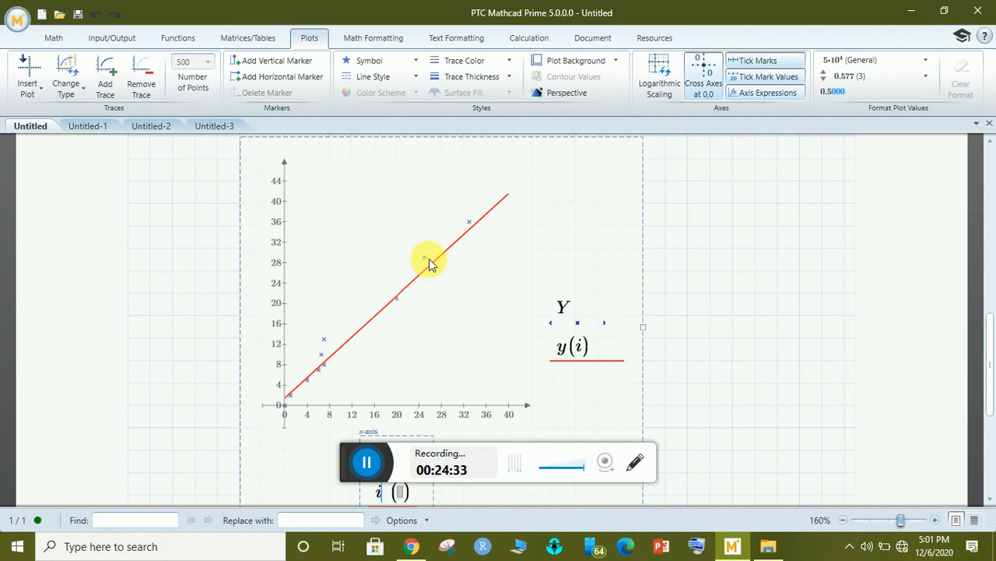
{"action": "left_click", "coordinate": [573, 310]}
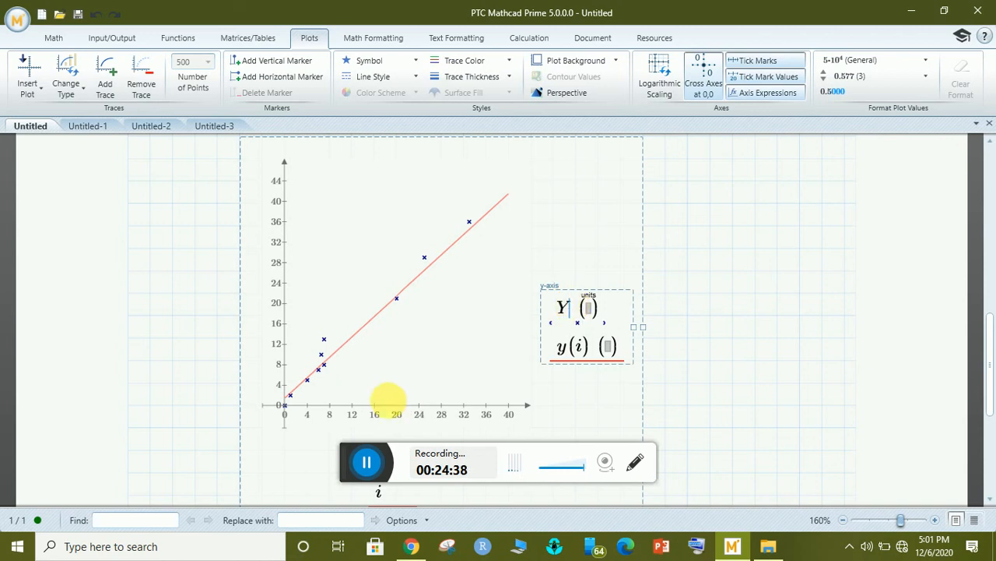
{"action": "scroll", "coordinate": [993, 346], "scroll_direction": "down", "scroll_amount": 3}
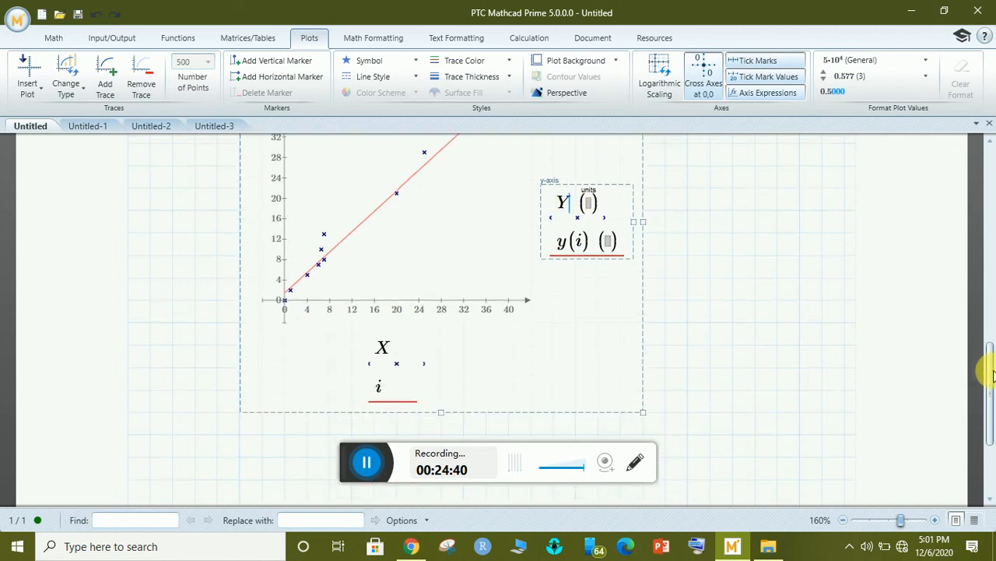
{"action": "left_click", "coordinate": [385, 350]}
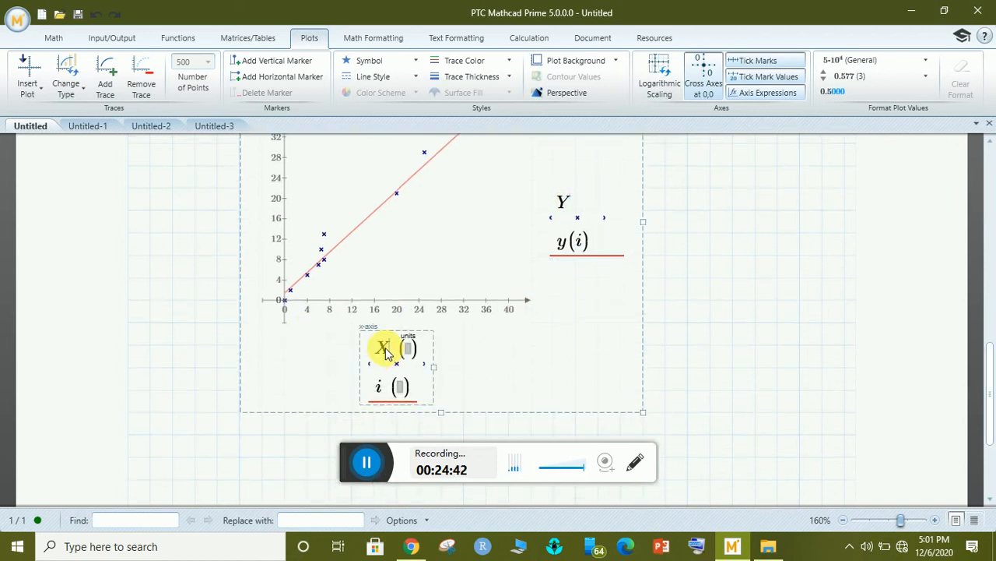
{"action": "left_click", "coordinate": [385, 388]}
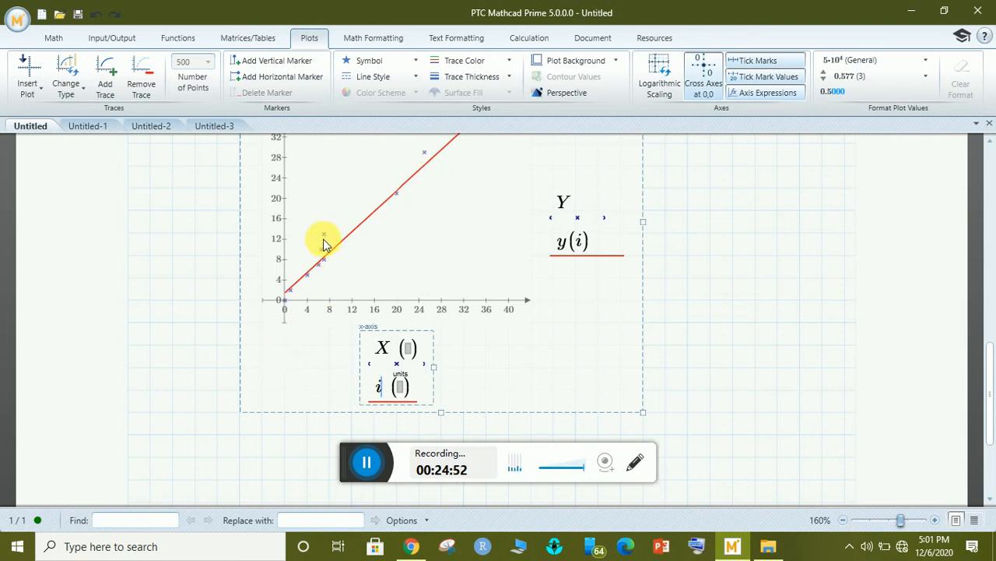
{"action": "left_click", "coordinate": [573, 203]}
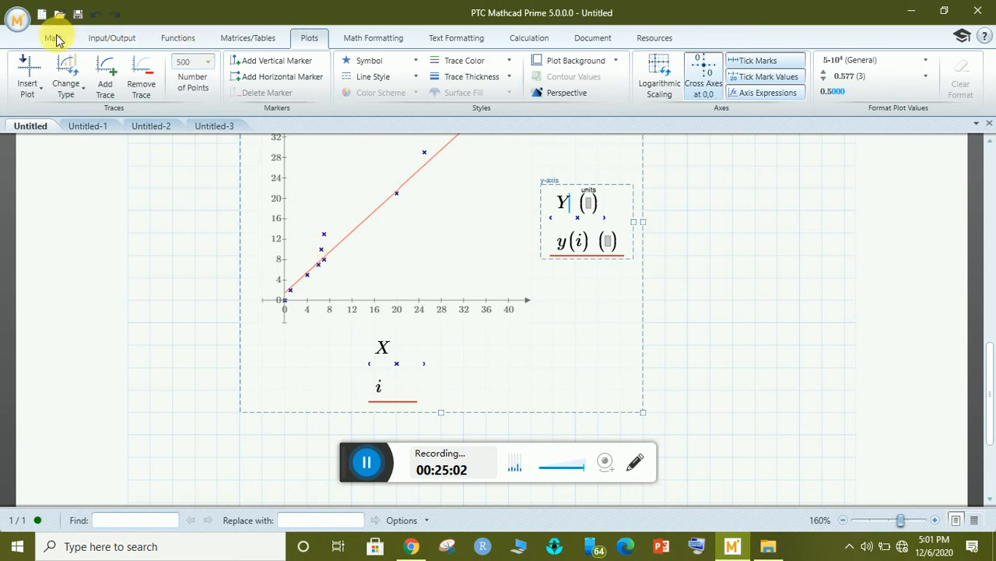
{"action": "left_click", "coordinate": [412, 77]}
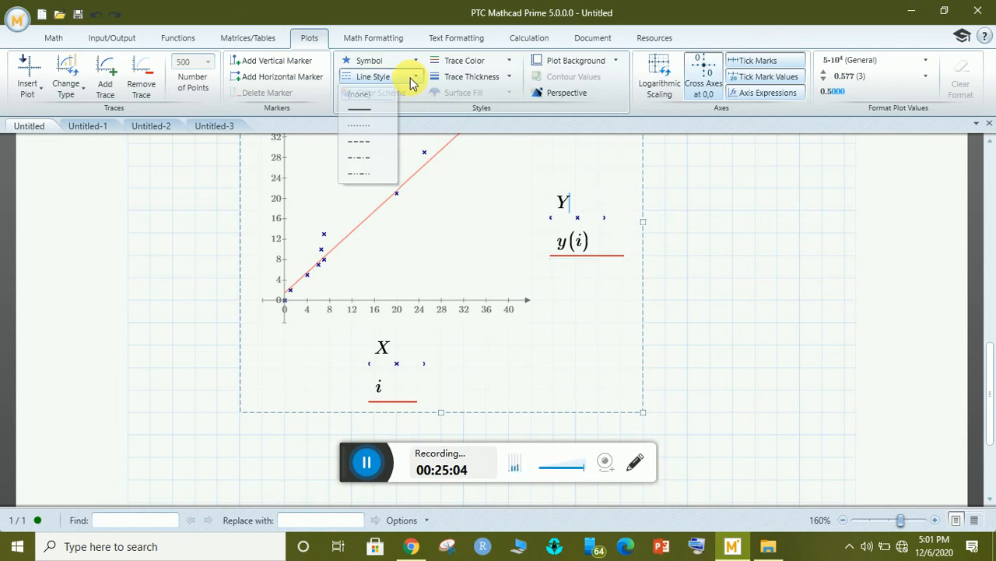
{"action": "left_click", "coordinate": [370, 107]}
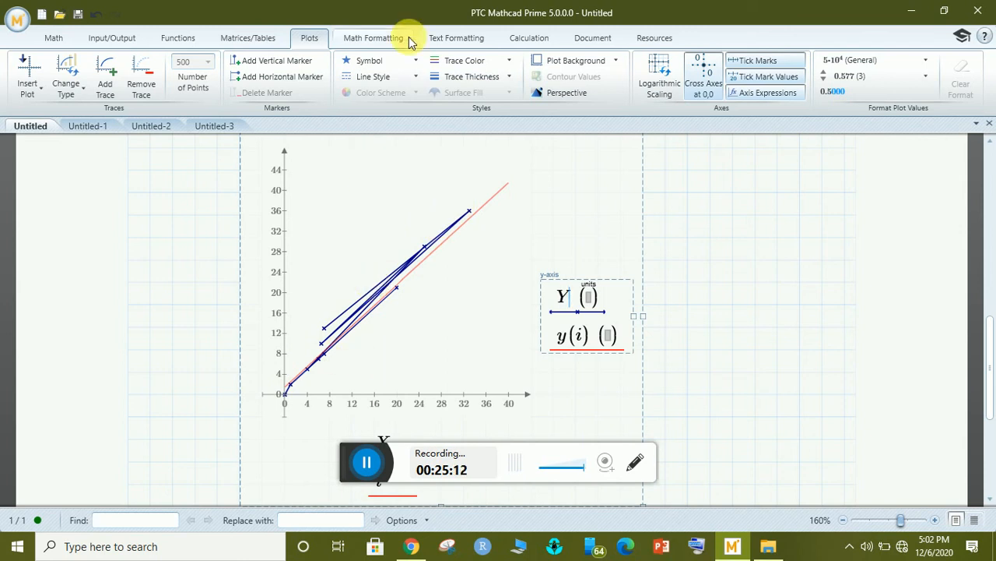
{"action": "left_click", "coordinate": [411, 76]}
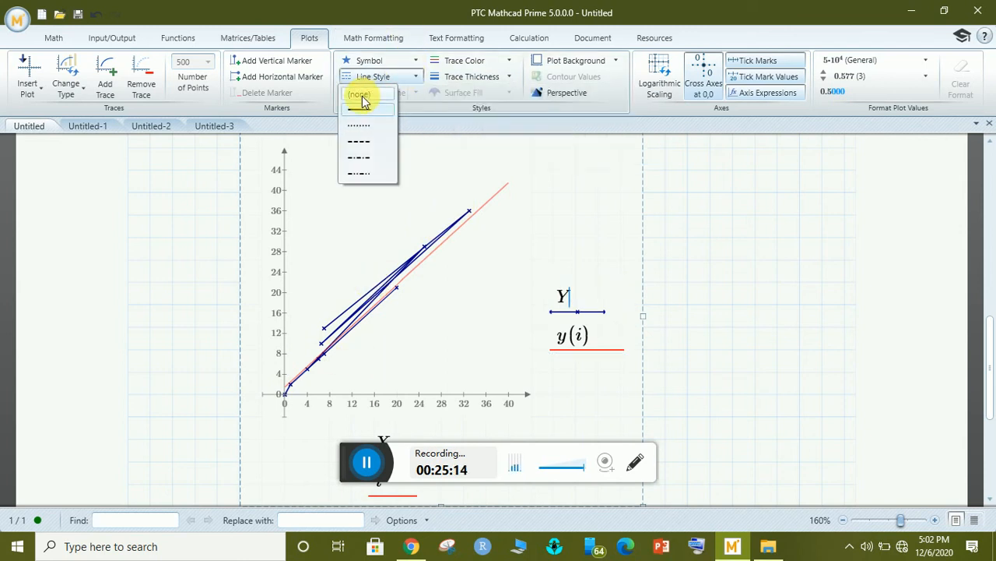
{"action": "left_click", "coordinate": [362, 97]}
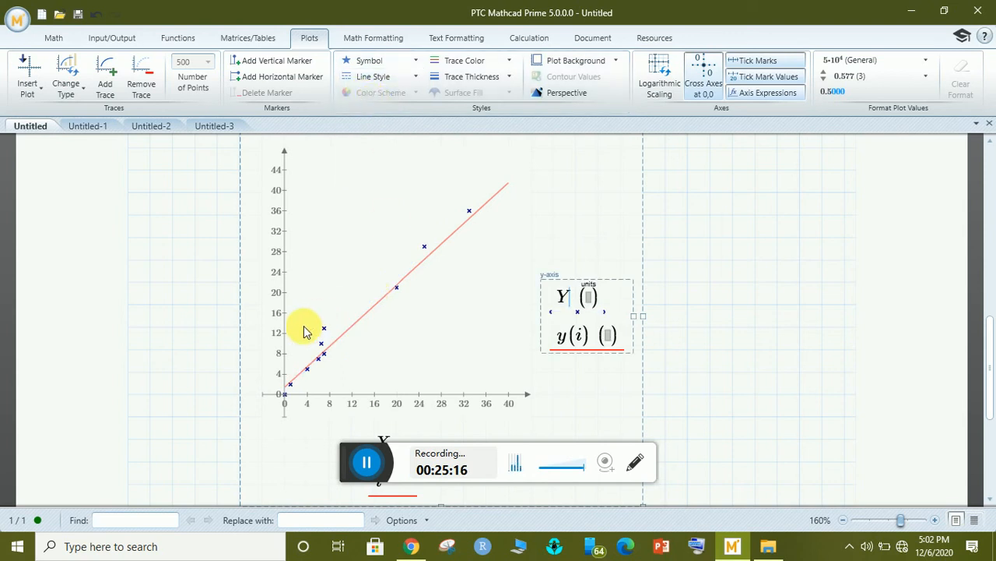
{"action": "left_click", "coordinate": [732, 327]}
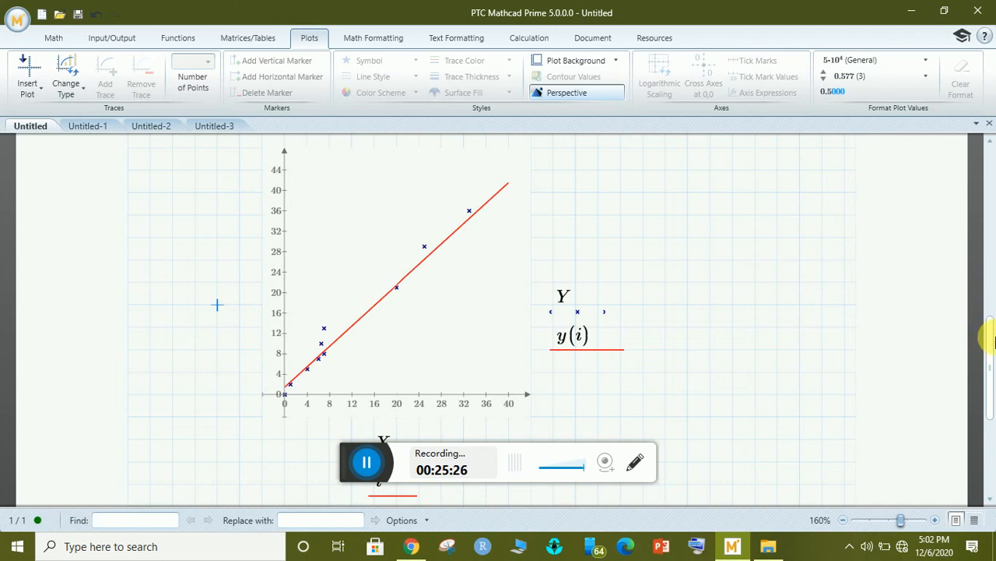
Create a new blank worksheet, Untitled-4, from the Quick Access toolbar.
{"action": "left_click_drag", "start_coordinate": [993, 340], "coordinate": [963, 167]}
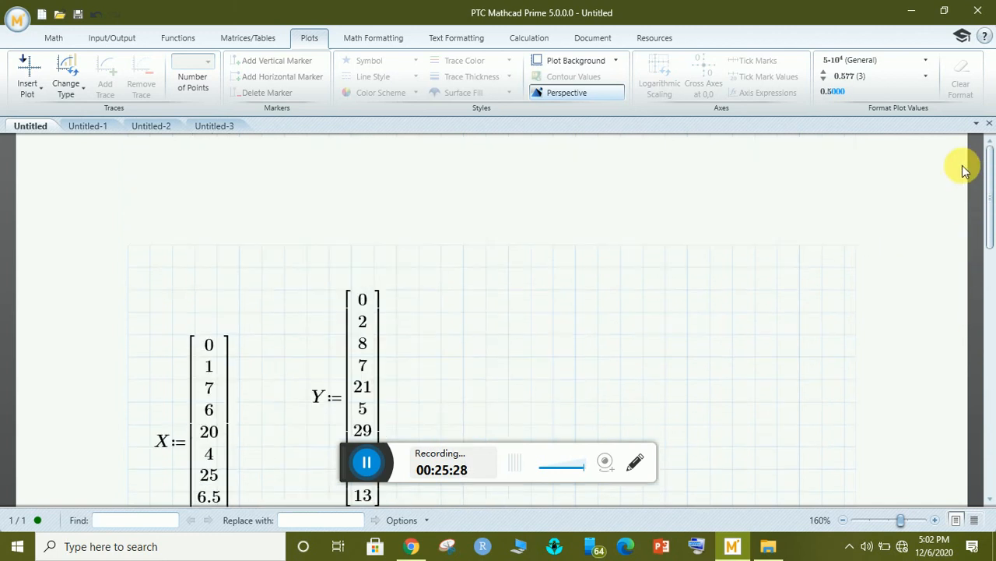
{"action": "left_click", "coordinate": [42, 16]}
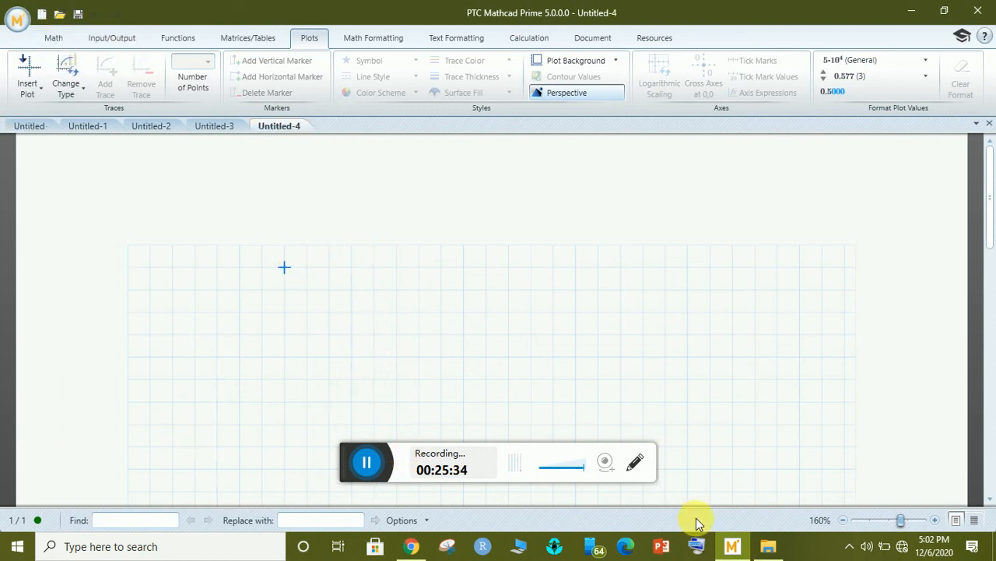
{"action": "left_click", "coordinate": [769, 548]}
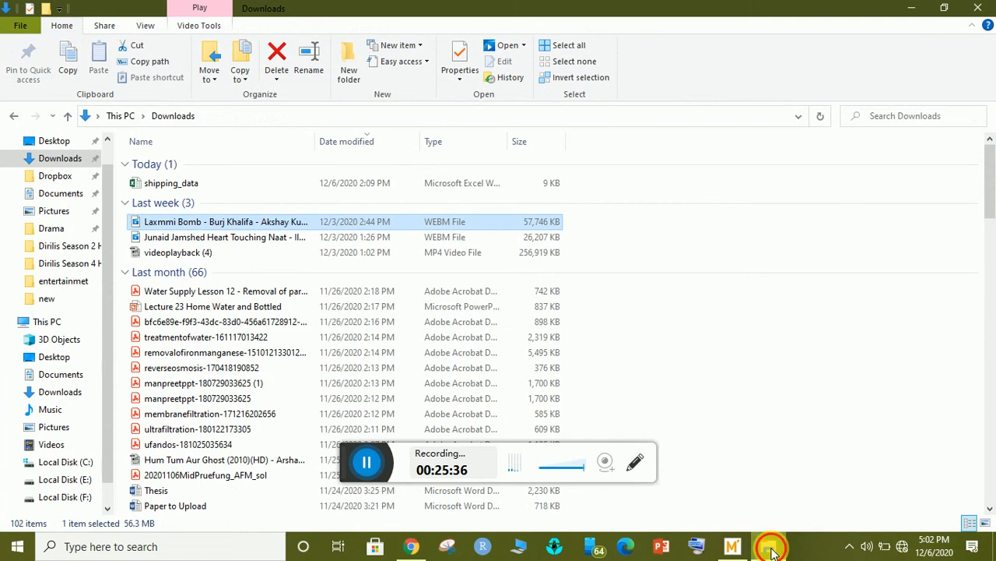
{"action": "left_click", "coordinate": [769, 548]}
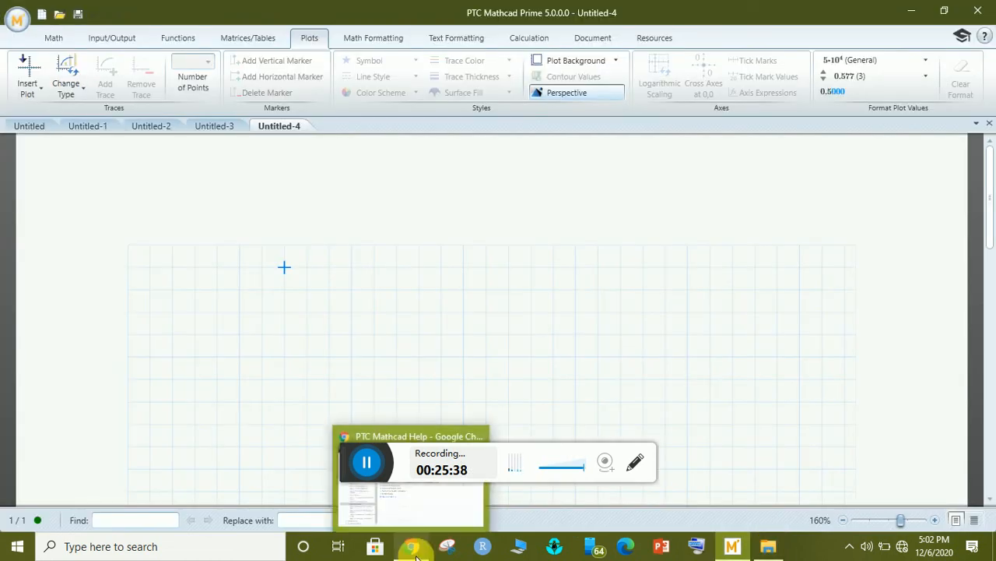